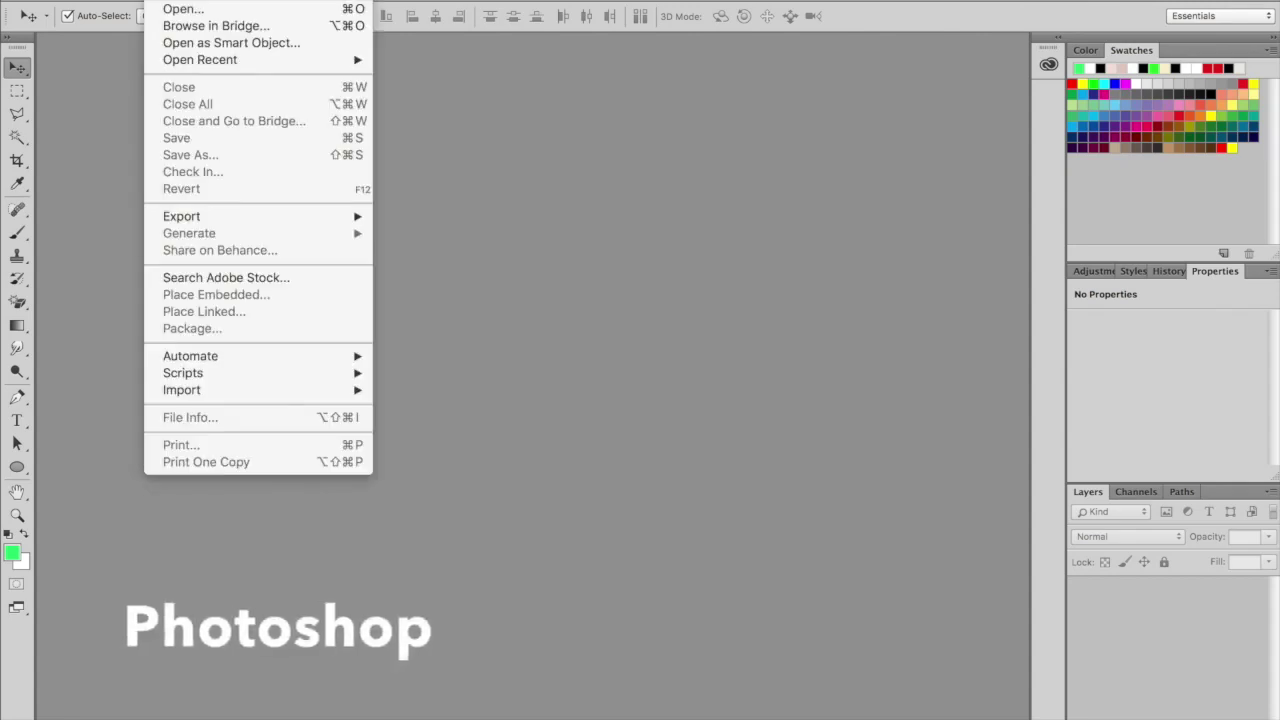
# Open Butch_Epson.psd from the Desktop via File > Open.
pyautogui.click(230, 9)
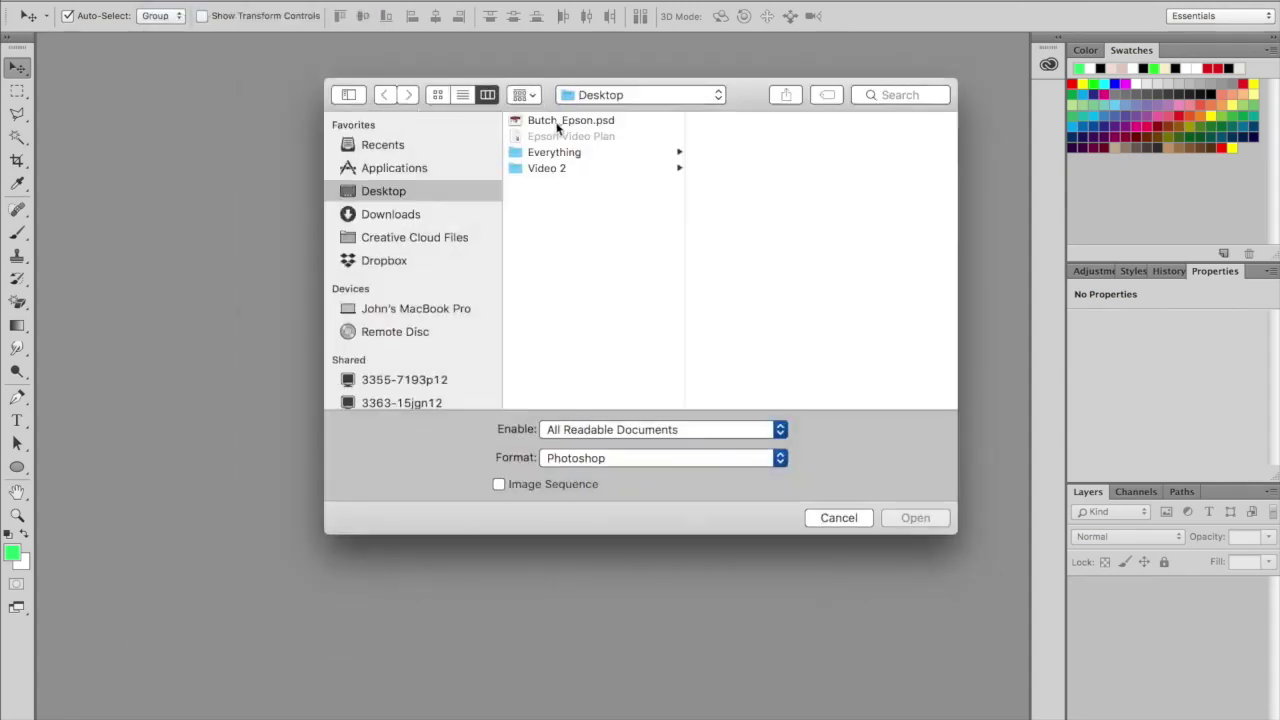
pyautogui.click(563, 121)
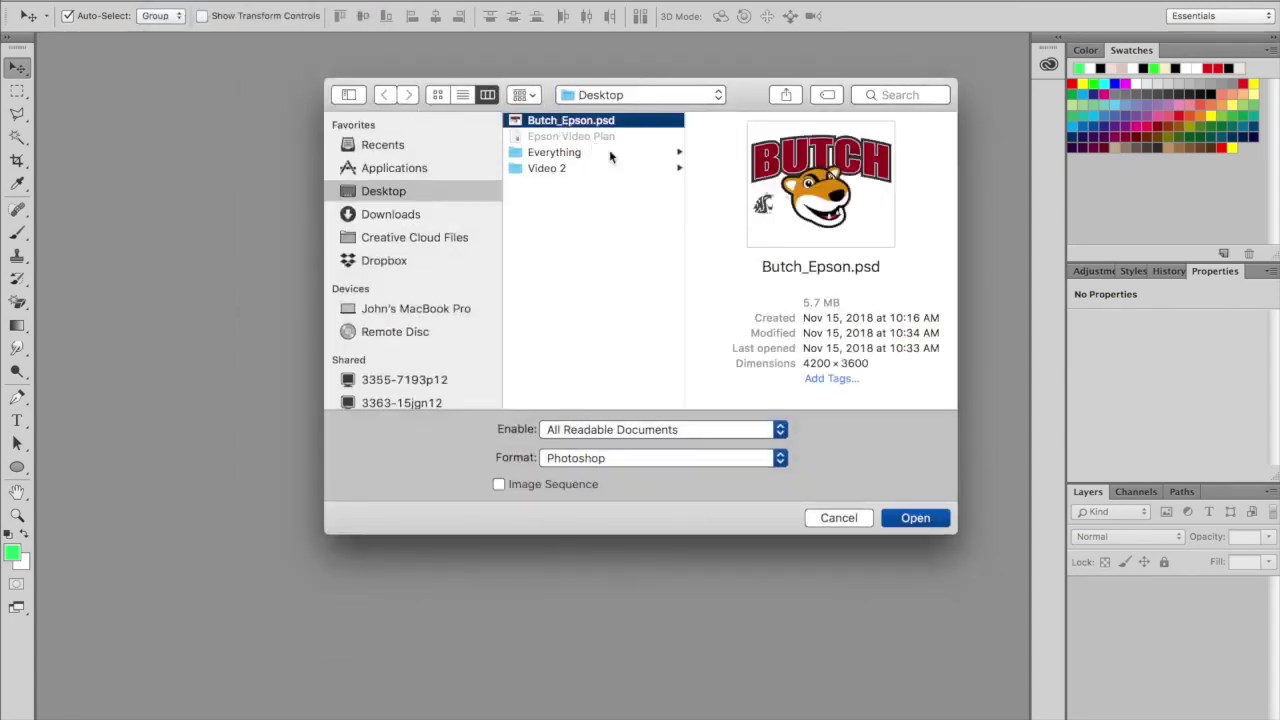
pyautogui.click(916, 517)
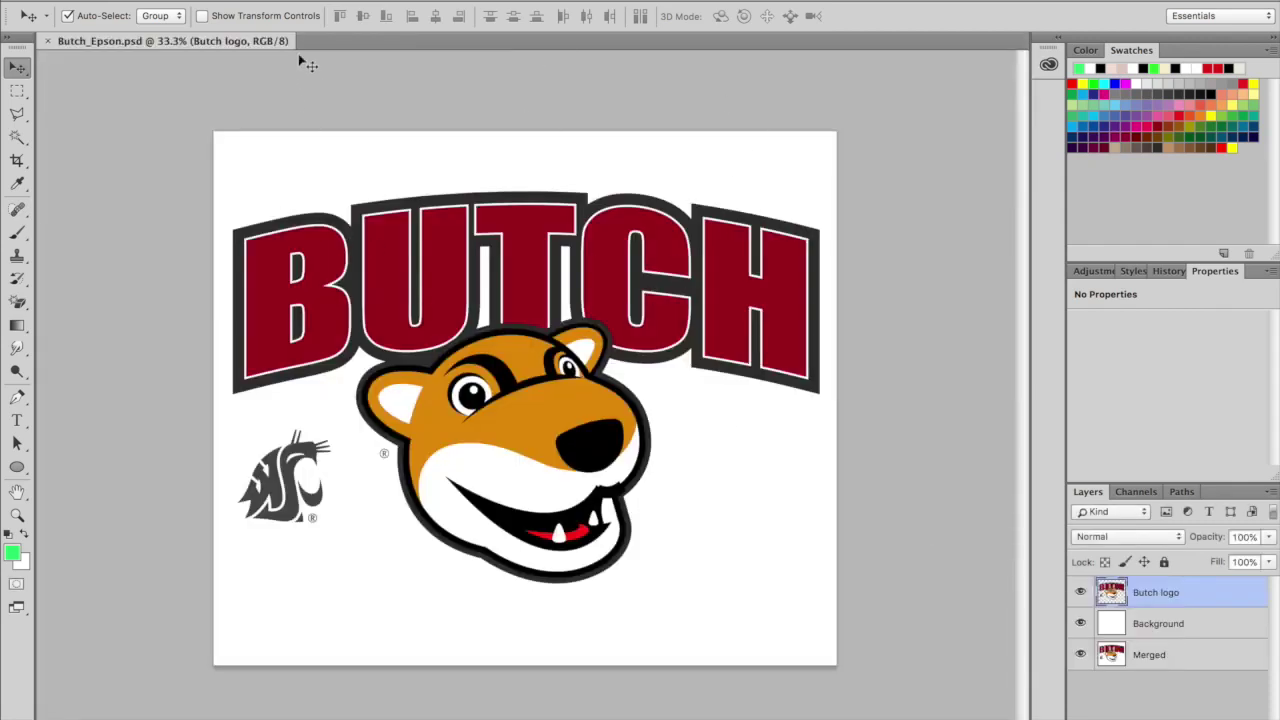
pyautogui.click(235, 0)
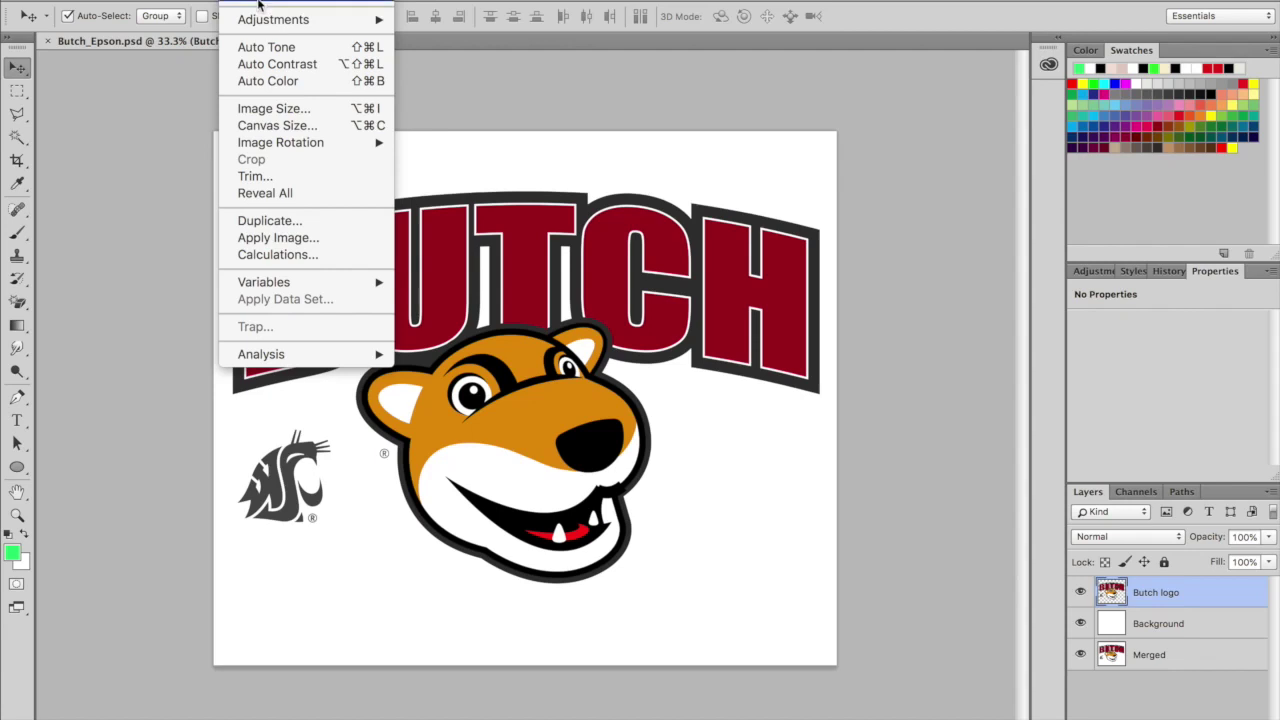
pyautogui.click(263, 107)
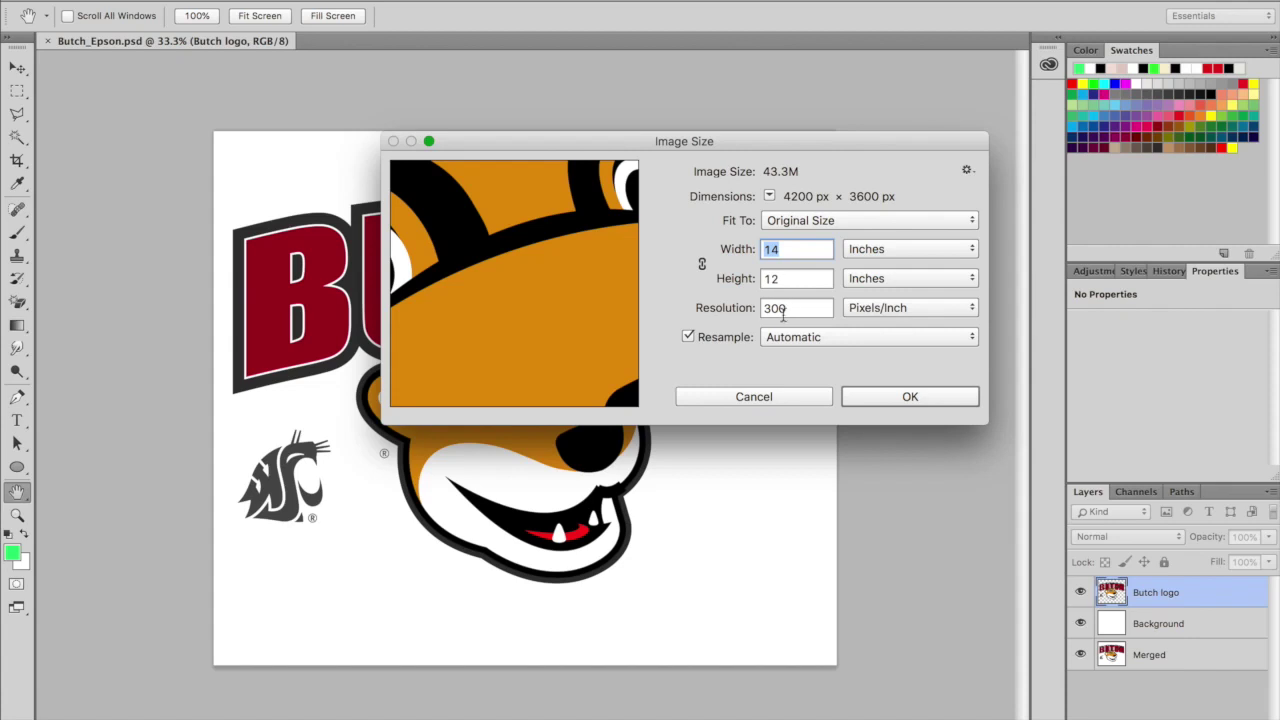
pyautogui.click(905, 397)
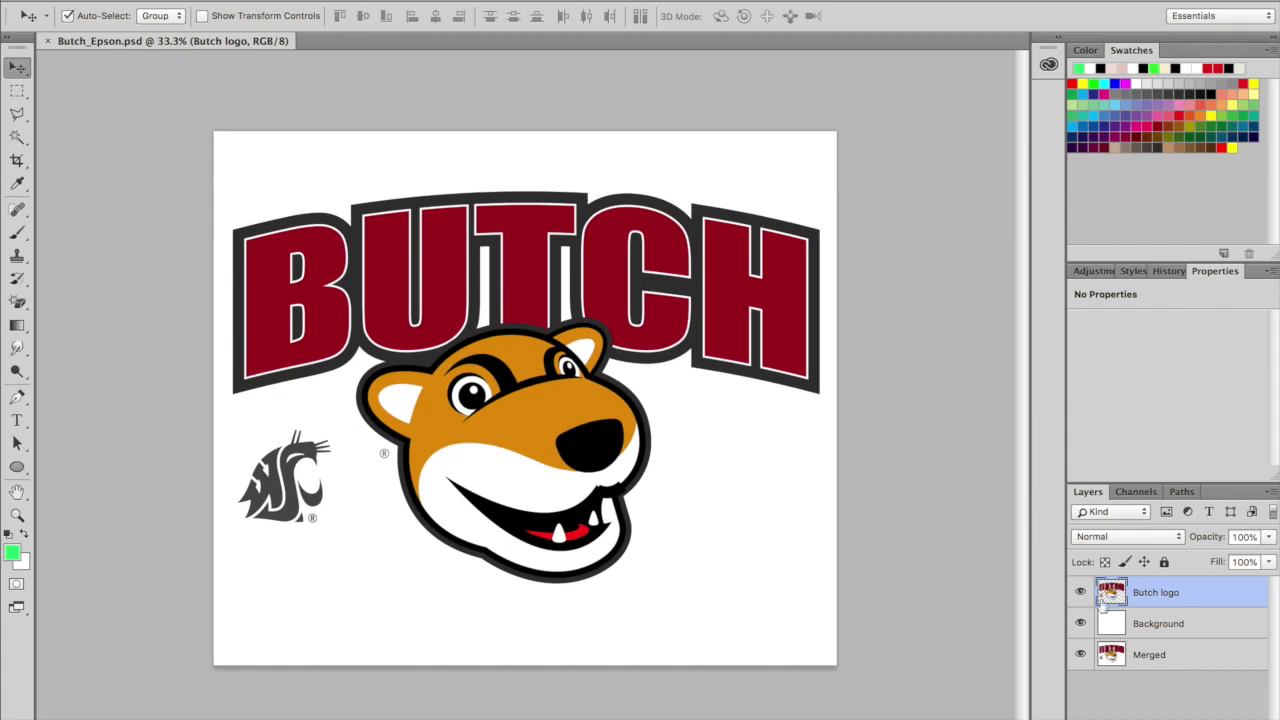
# Compare layer visibility, then drag the white Background layer to the trash.
pyautogui.click(1081, 656)
pyautogui.click(1080, 593)
pyautogui.click(1080, 593)
pyautogui.click(1081, 623)
pyautogui.click(1081, 623)
pyautogui.click(1152, 625)
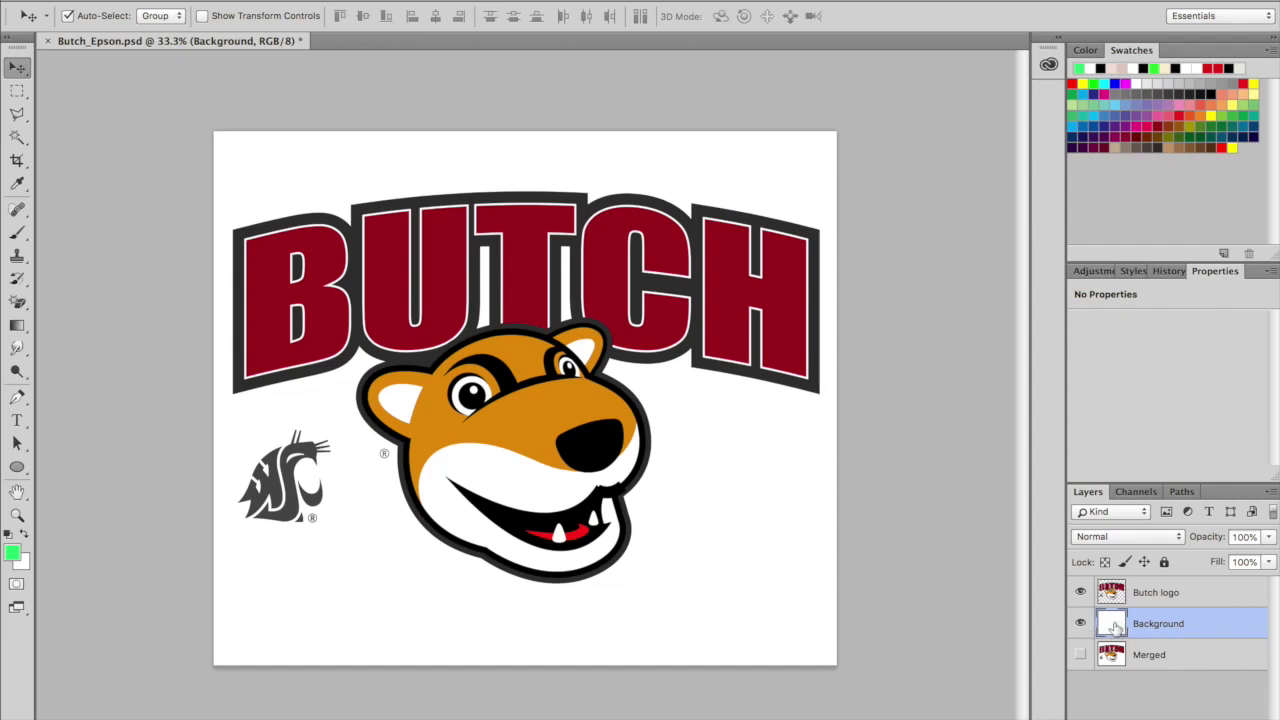
pyautogui.moveTo(1115, 627); pyautogui.dragTo(1125, 716)
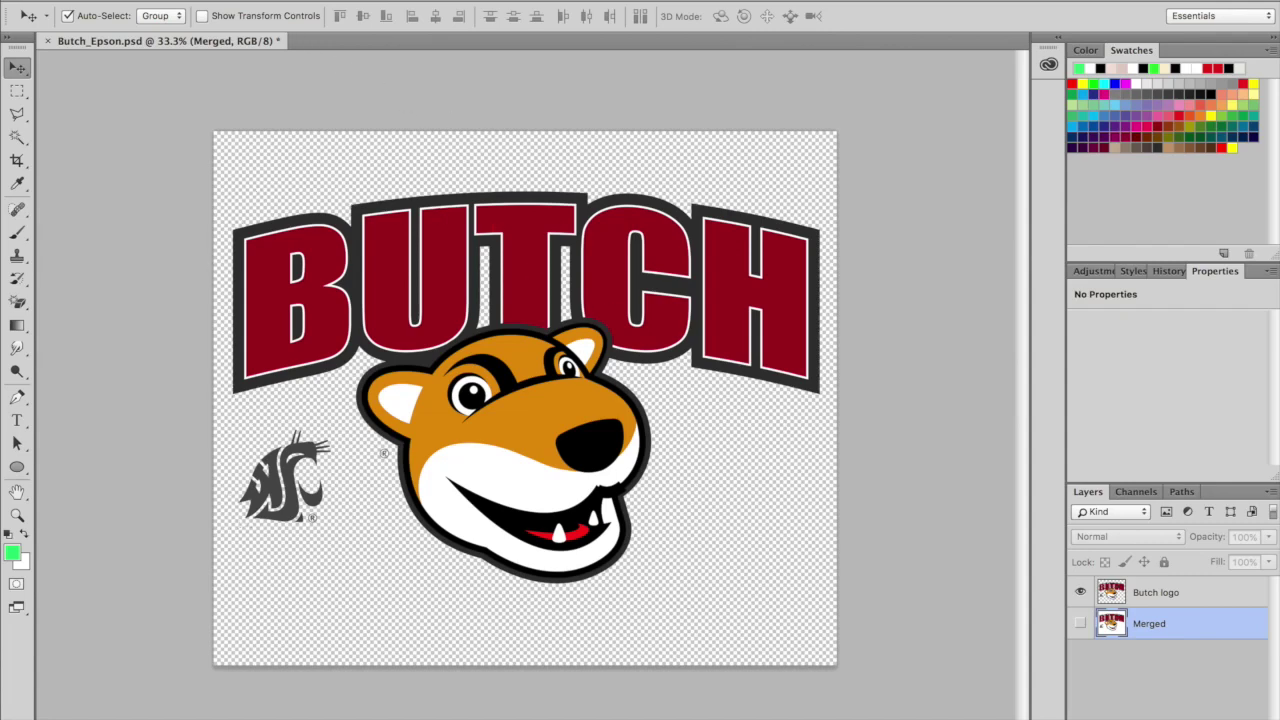
# Trim the canvas to remove the transparent edges around the artwork.
pyautogui.click(240, 0)
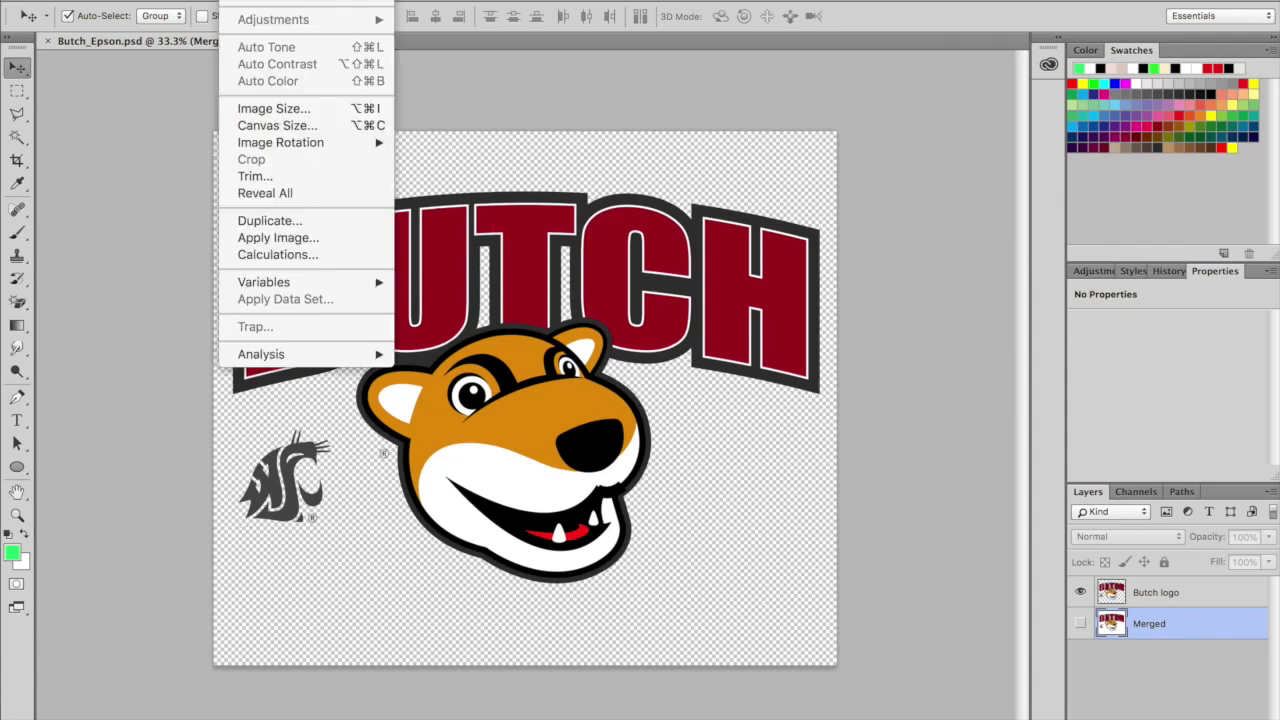
pyautogui.click(282, 179)
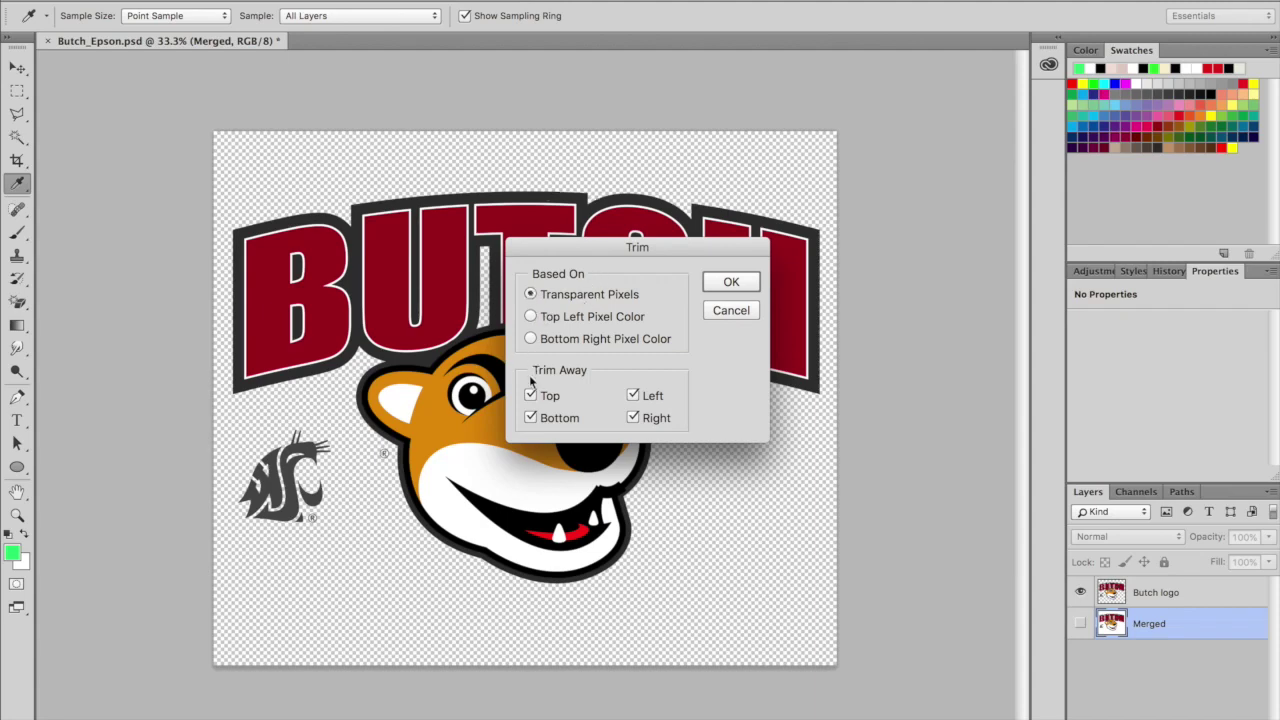
pyautogui.press('Return')
pyautogui.press('v')
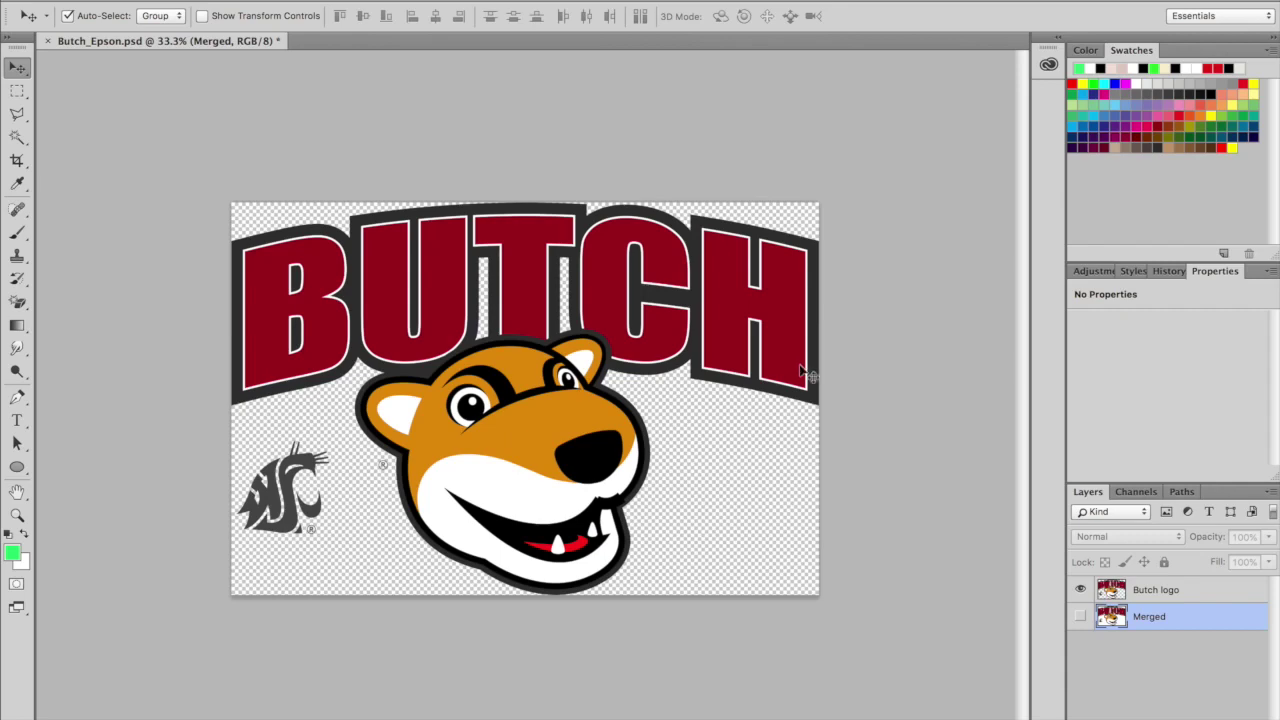
# Hide the Butch logo layer, show the Merged layer and shift its artwork slightly.
pyautogui.click(1080, 590)
pyautogui.click(1080, 617)
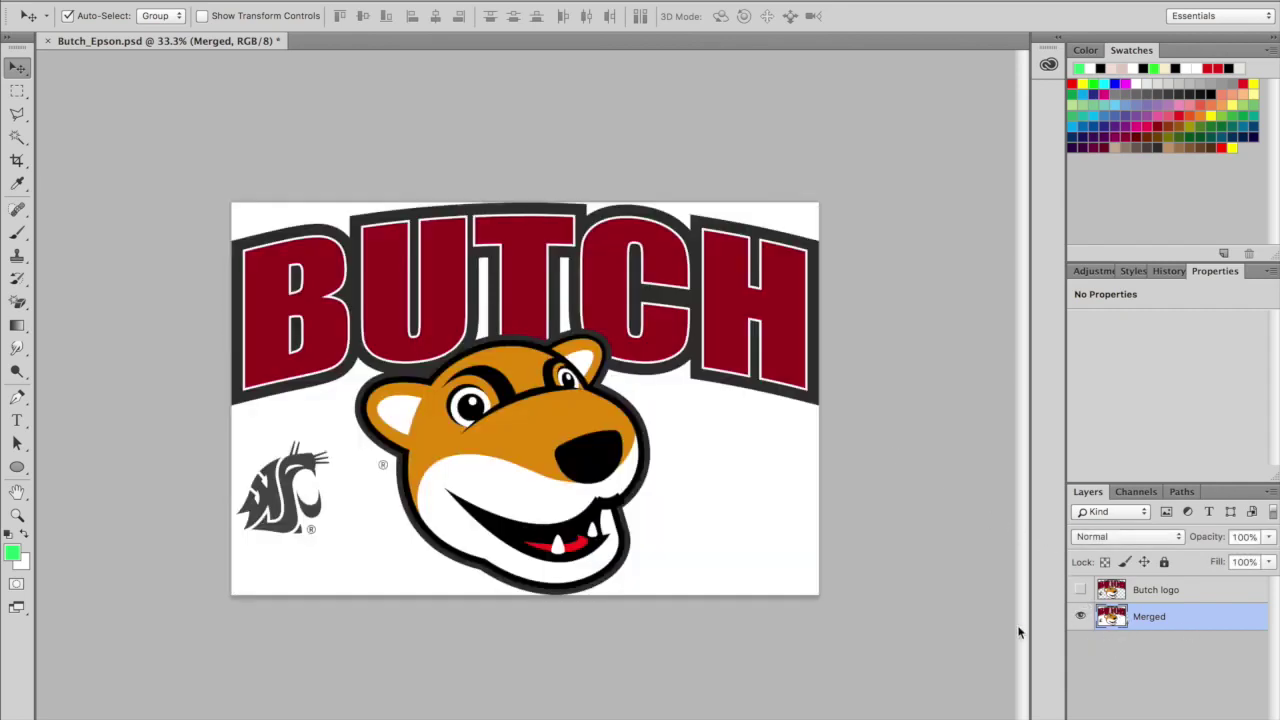
pyautogui.moveTo(574, 448)
pyautogui.mouseDown()
pyautogui.moveTo(702, 390)
pyautogui.moveTo(482, 481)
pyautogui.moveTo(525, 452)
pyautogui.moveTo(568, 446)
pyautogui.mouseUp()
# Try a non-contiguous Magic Eraser erase of all white, then undo it.
pyautogui.click(17, 303)
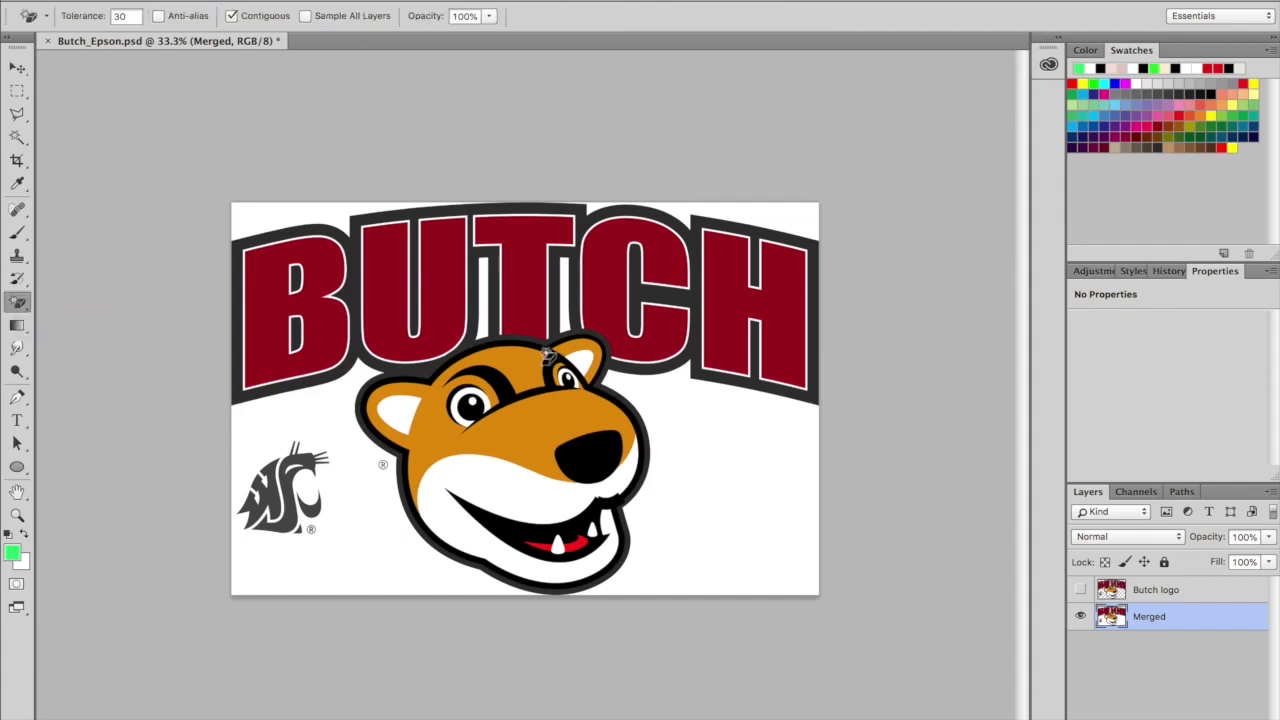
pyautogui.click(233, 17)
pyautogui.click(807, 215)
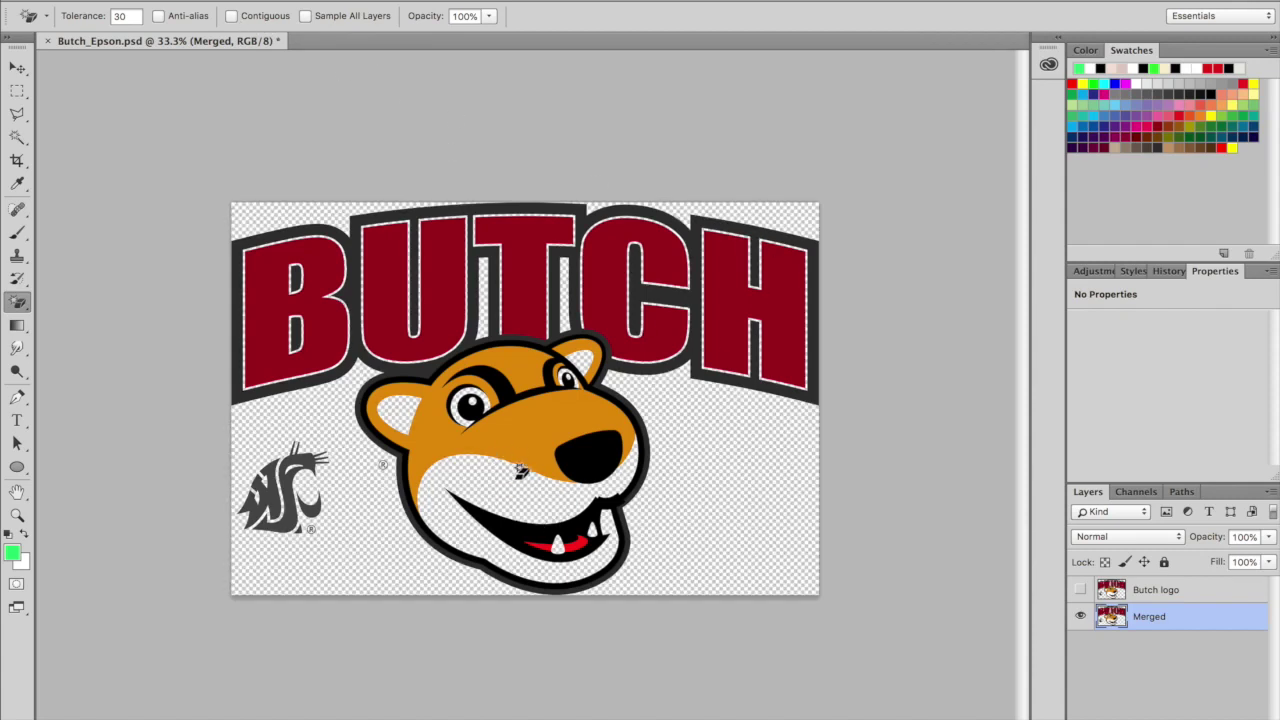
pyautogui.hotkey('ctrl', 'z')
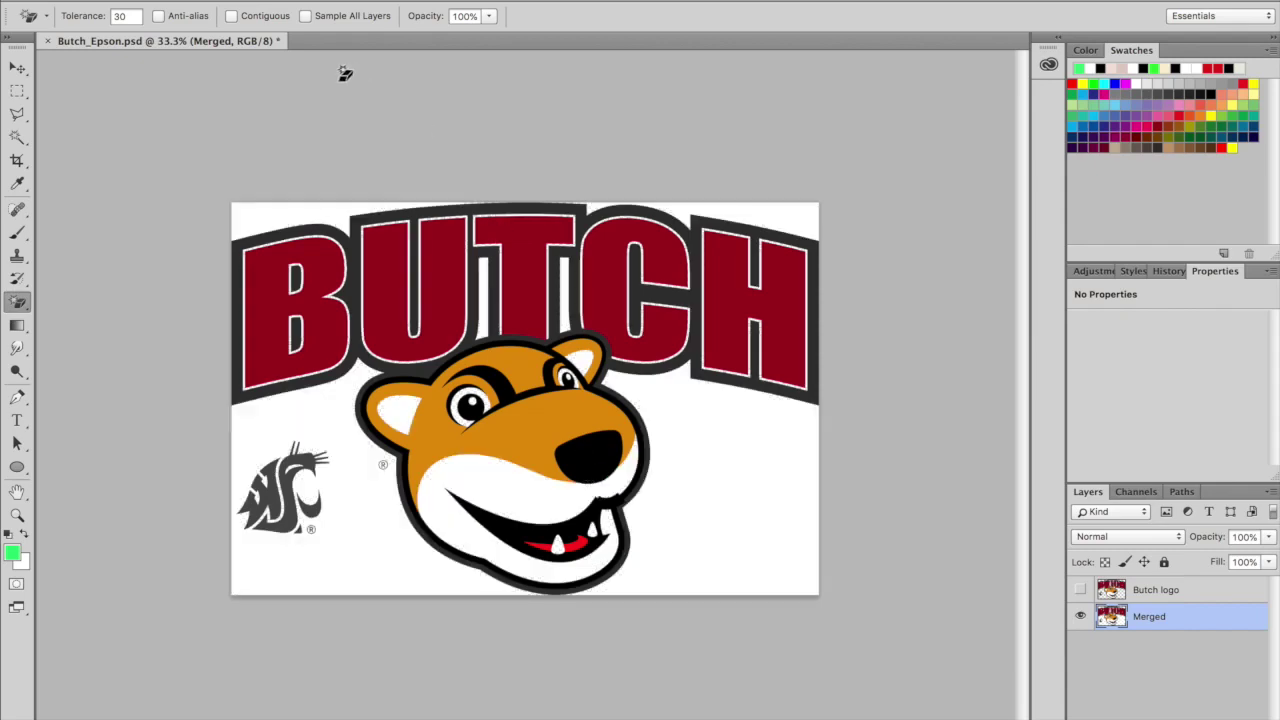
# Erase the outer white areas and the gaps between U-T, T-C and above the letters.
pyautogui.click(770, 529)
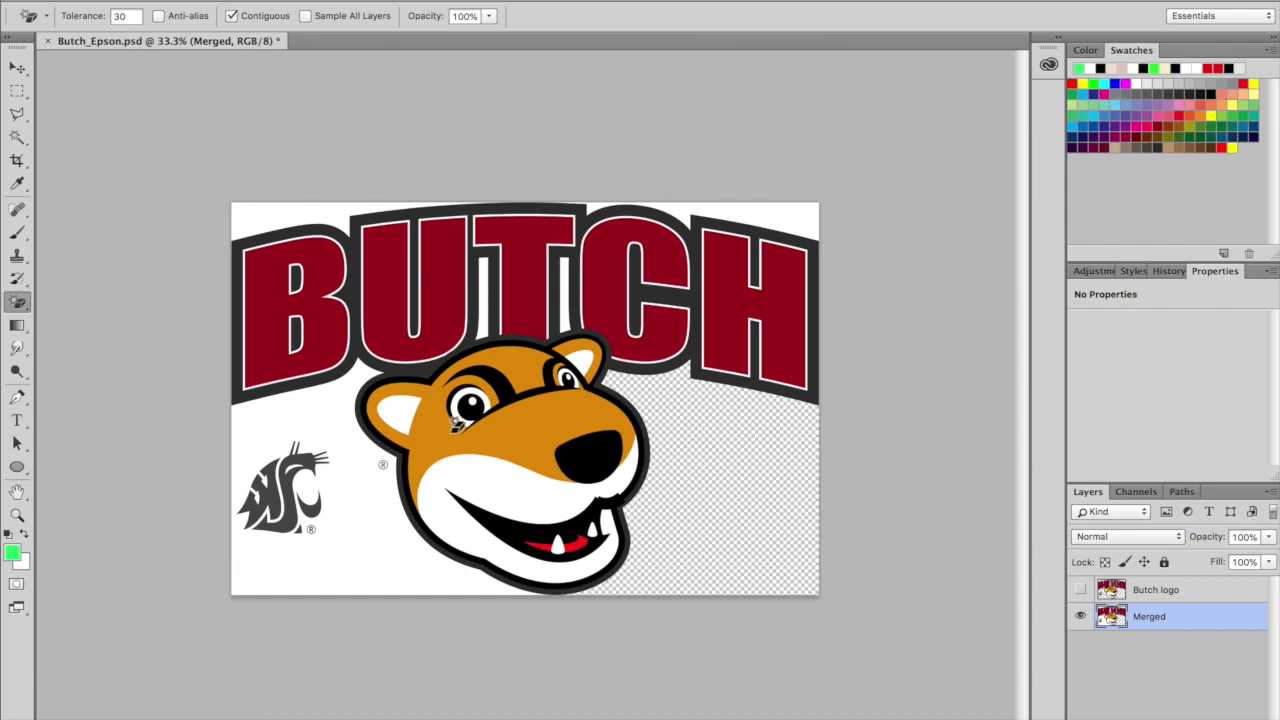
pyautogui.click(316, 404)
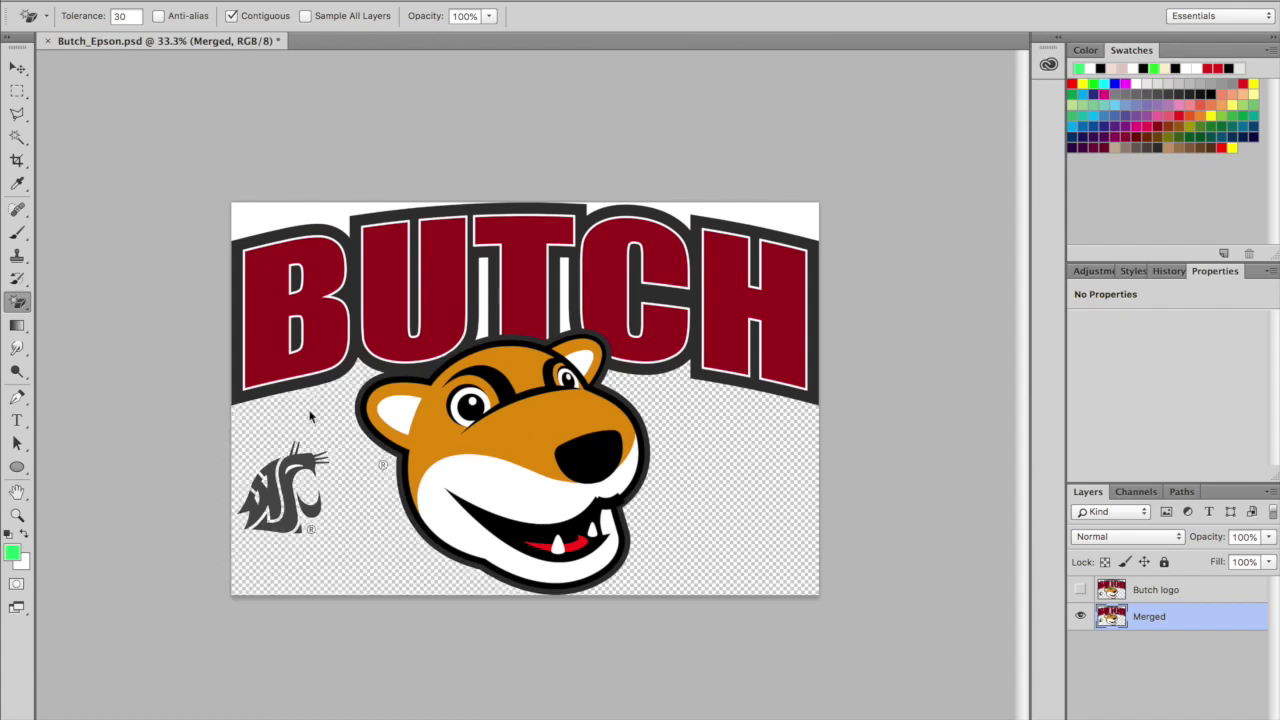
pyautogui.click(487, 292)
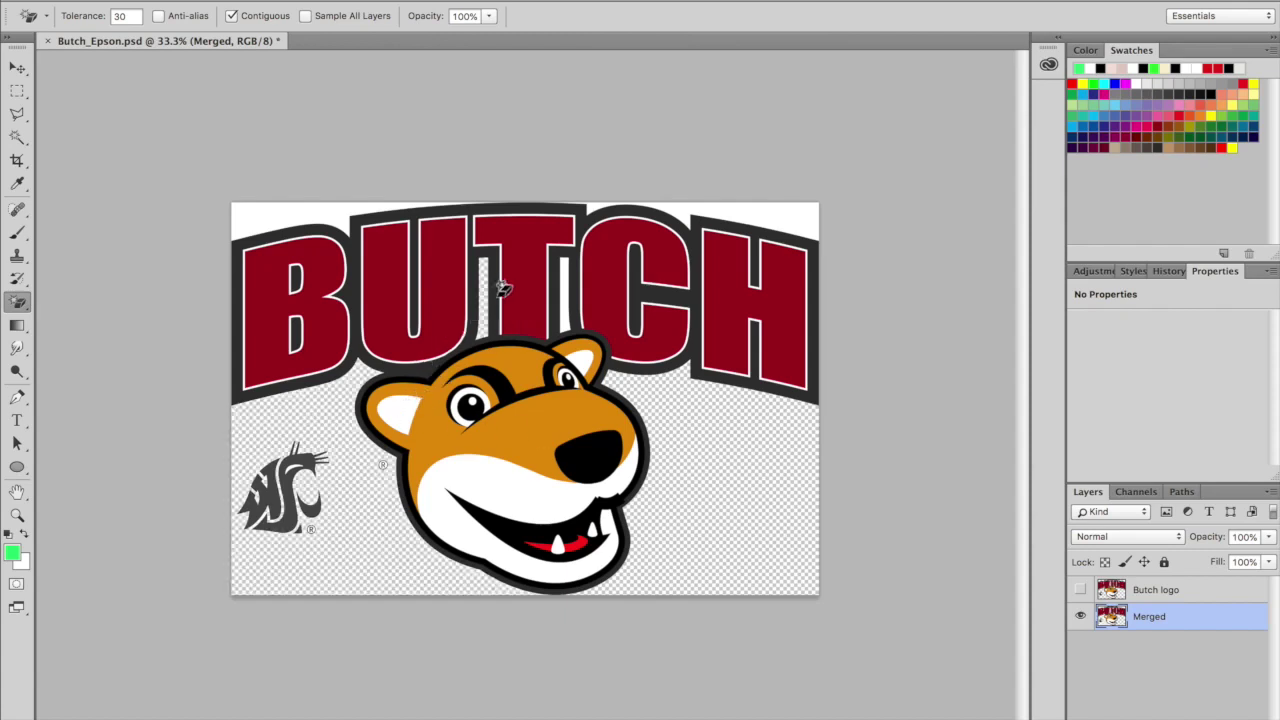
pyautogui.click(568, 285)
pyautogui.click(803, 218)
pyautogui.click(310, 207)
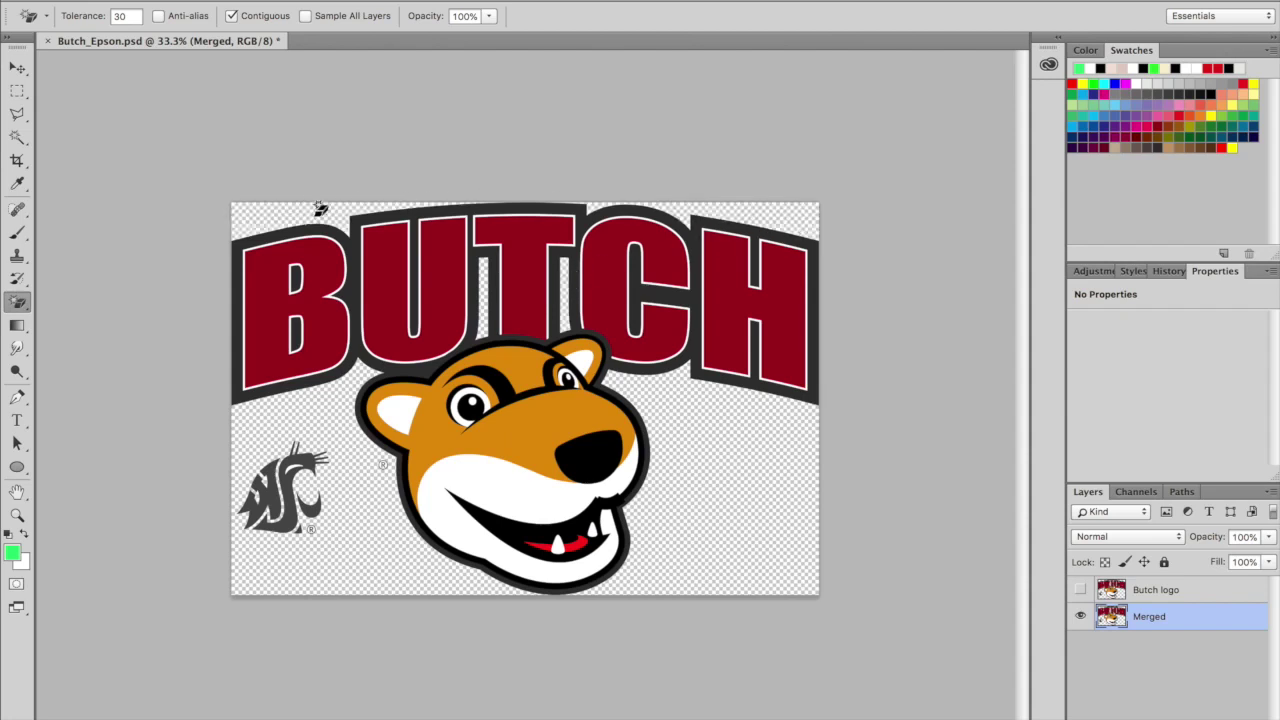
pyautogui.hotkey('ctrl', 'shift', 'alt', 'n')
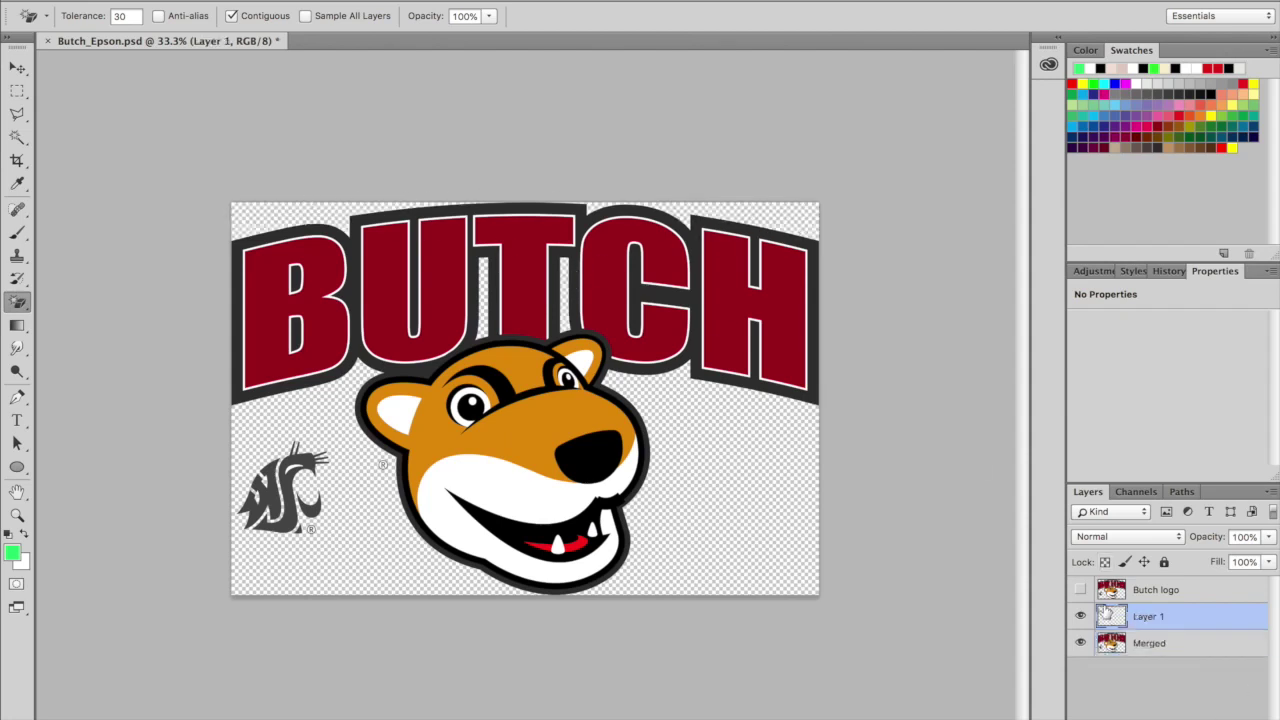
pyautogui.moveTo(1150, 616); pyautogui.dragTo(1234, 677)
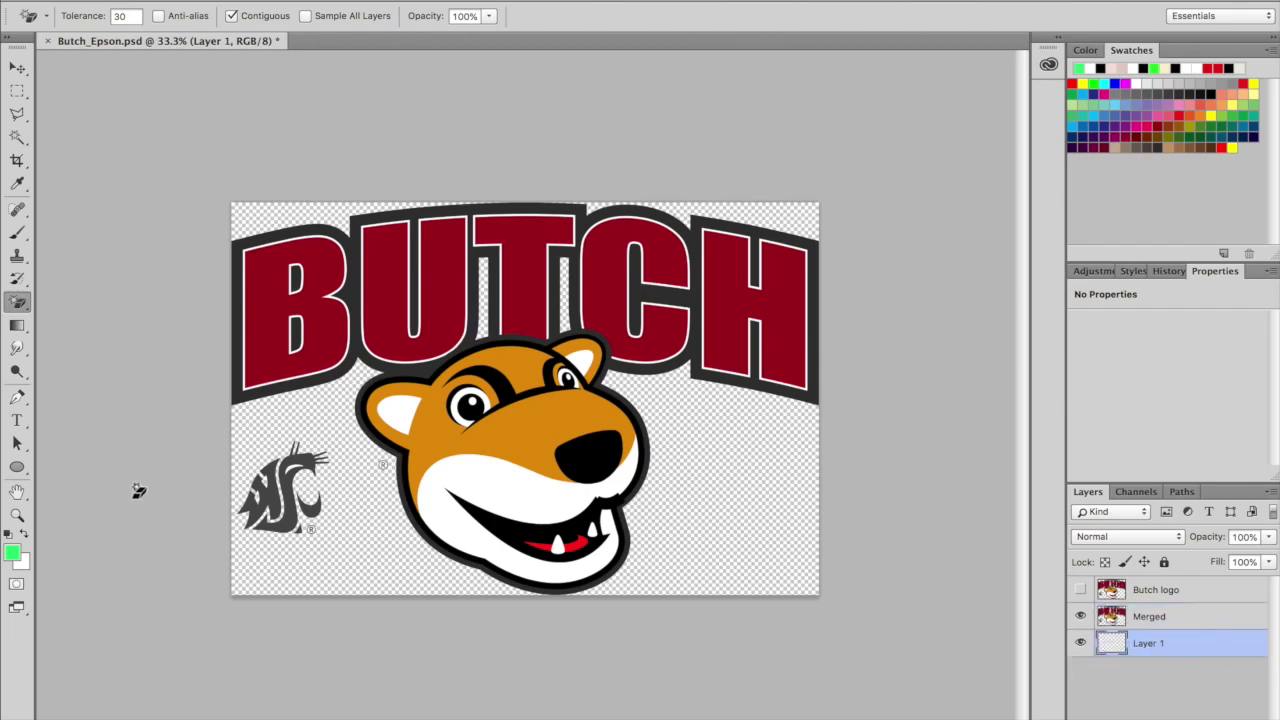
pyautogui.click(25, 535)
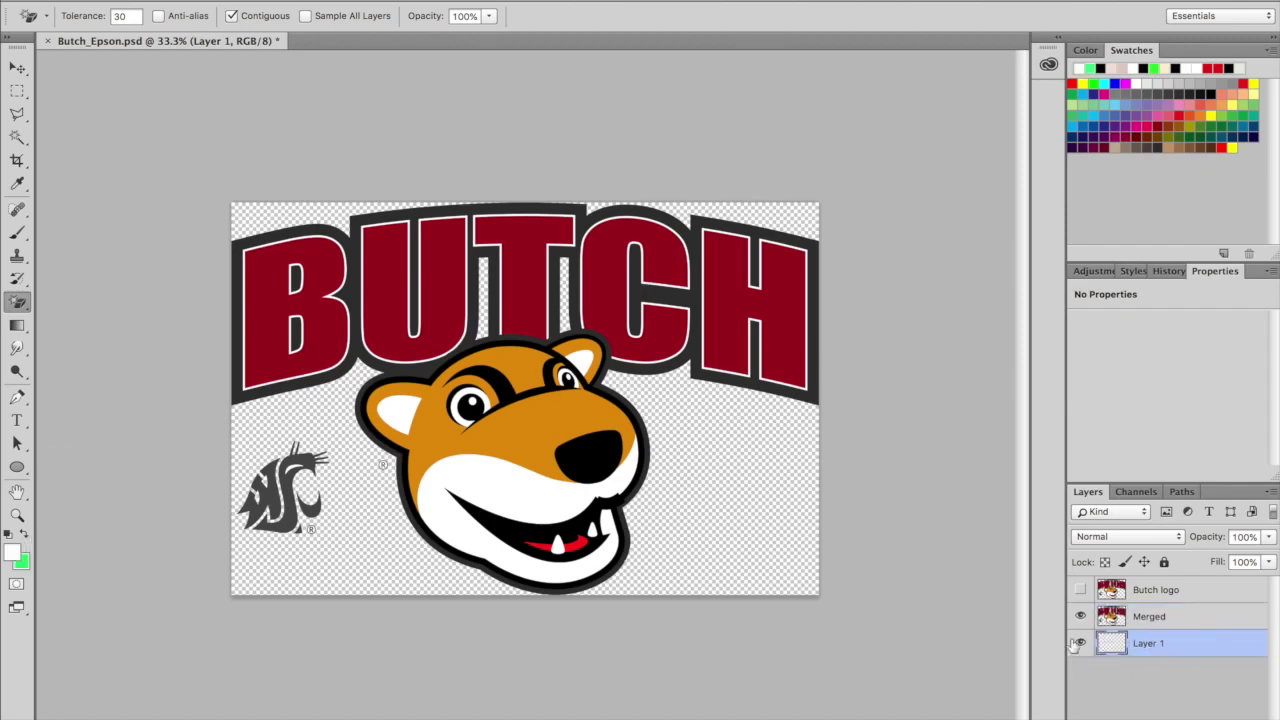
pyautogui.hotkey('ctrl', 'BackSpace')
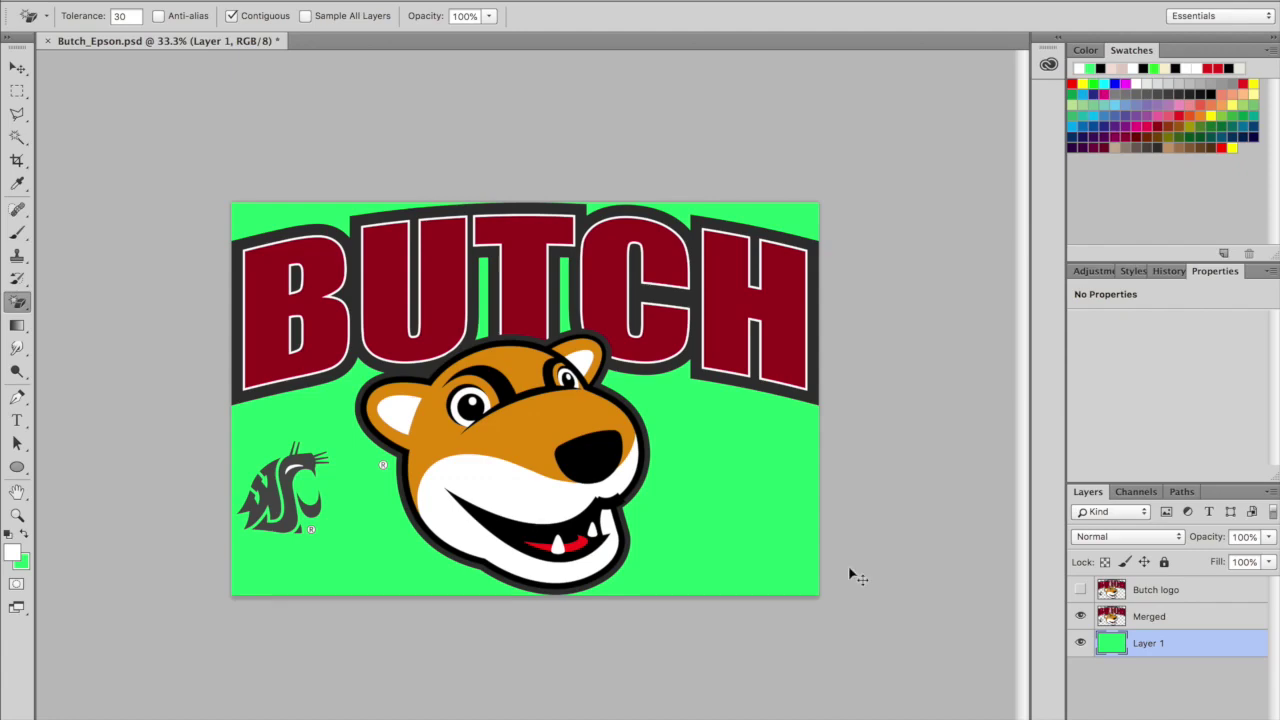
pyautogui.hotkey('ctrl', '=')
pyautogui.hotkey('ctrl', '=')
pyautogui.moveTo(866, 500); pyautogui.dragTo(754, 238)
pyautogui.hotkey('ctrl', '-')
pyautogui.hotkey('ctrl', '-')
pyautogui.hotkey('ctrl', '-')
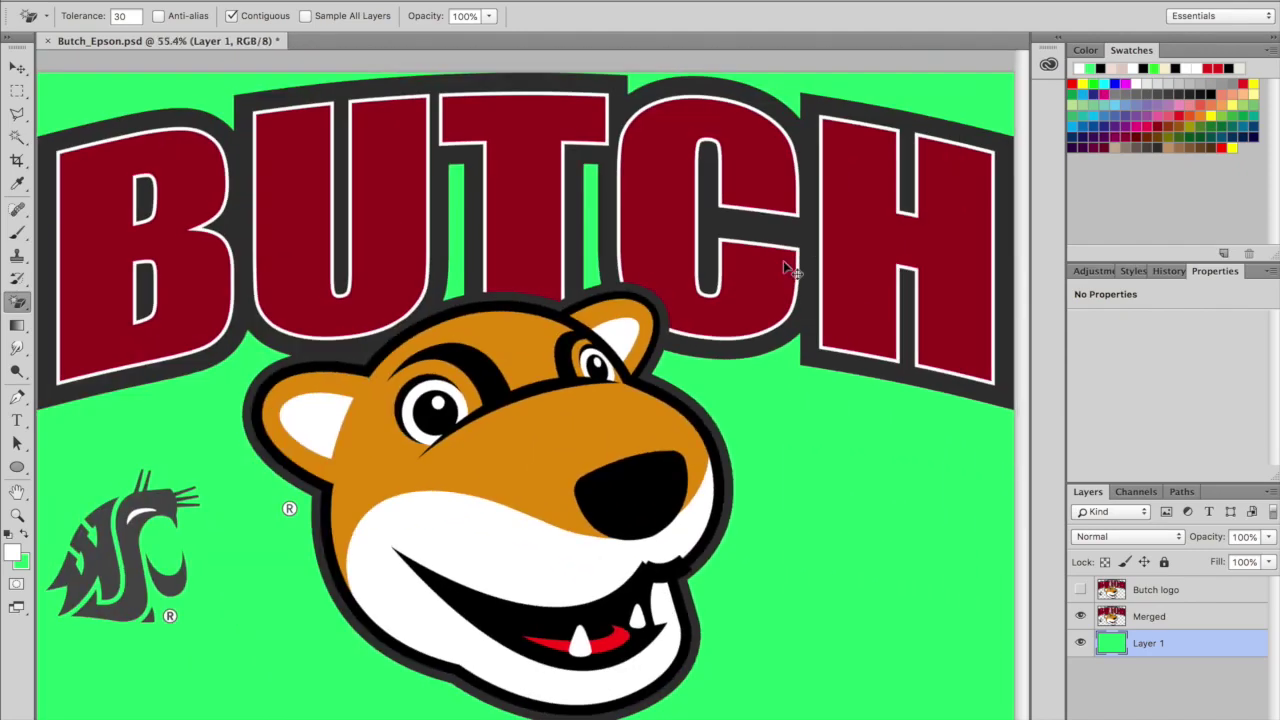
pyautogui.press('v')
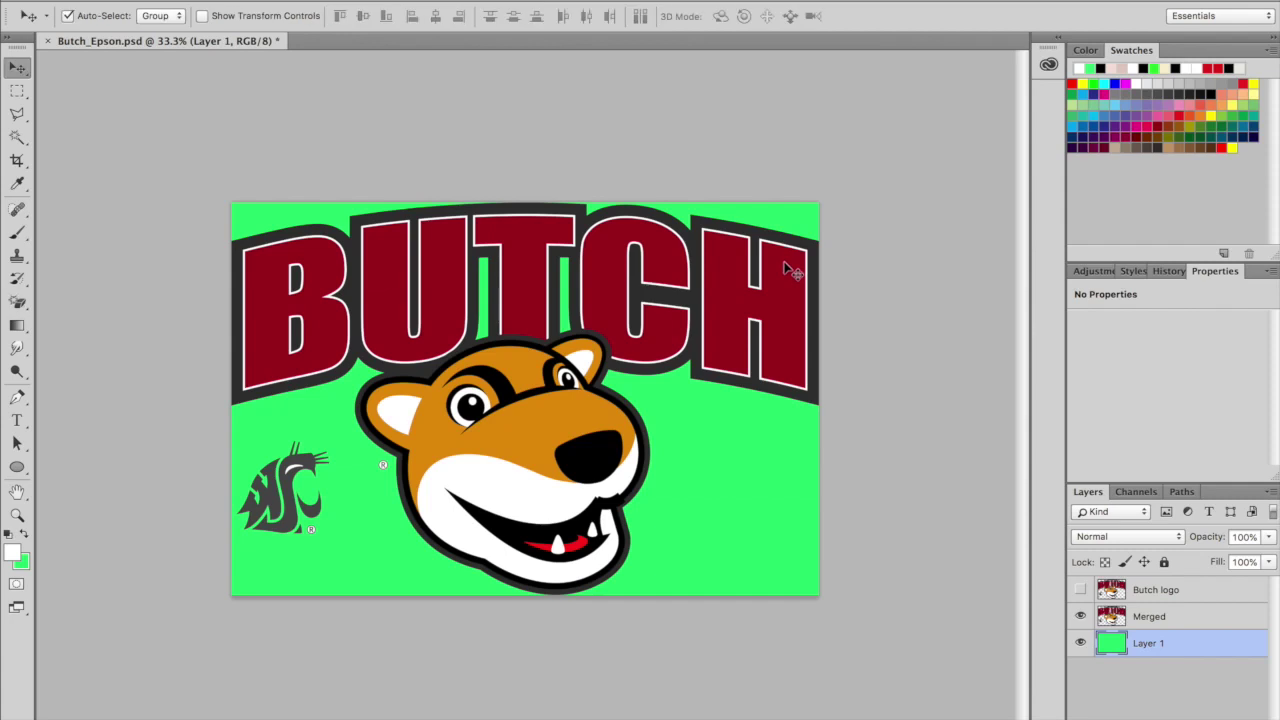
pyautogui.click(1080, 643)
pyautogui.press('Delete')
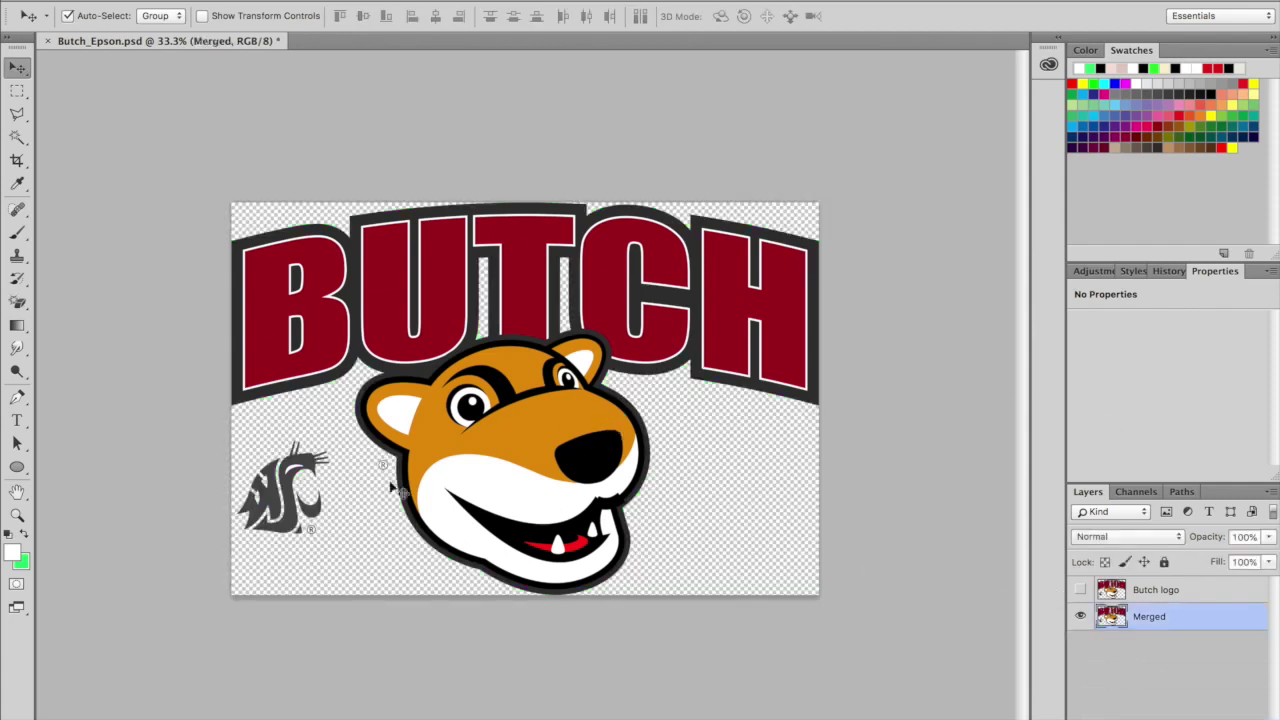
# Check the Image Size dialog and confirm the current size.
pyautogui.click(240, 2)
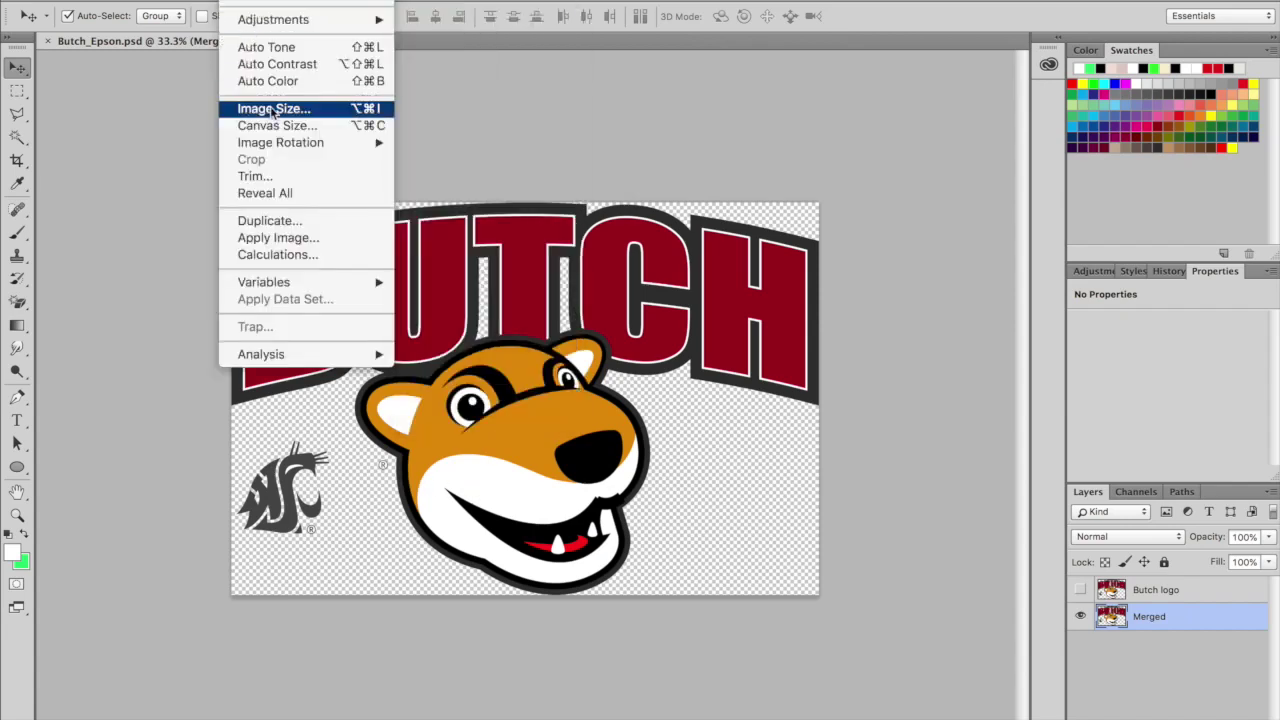
pyautogui.press('Return')
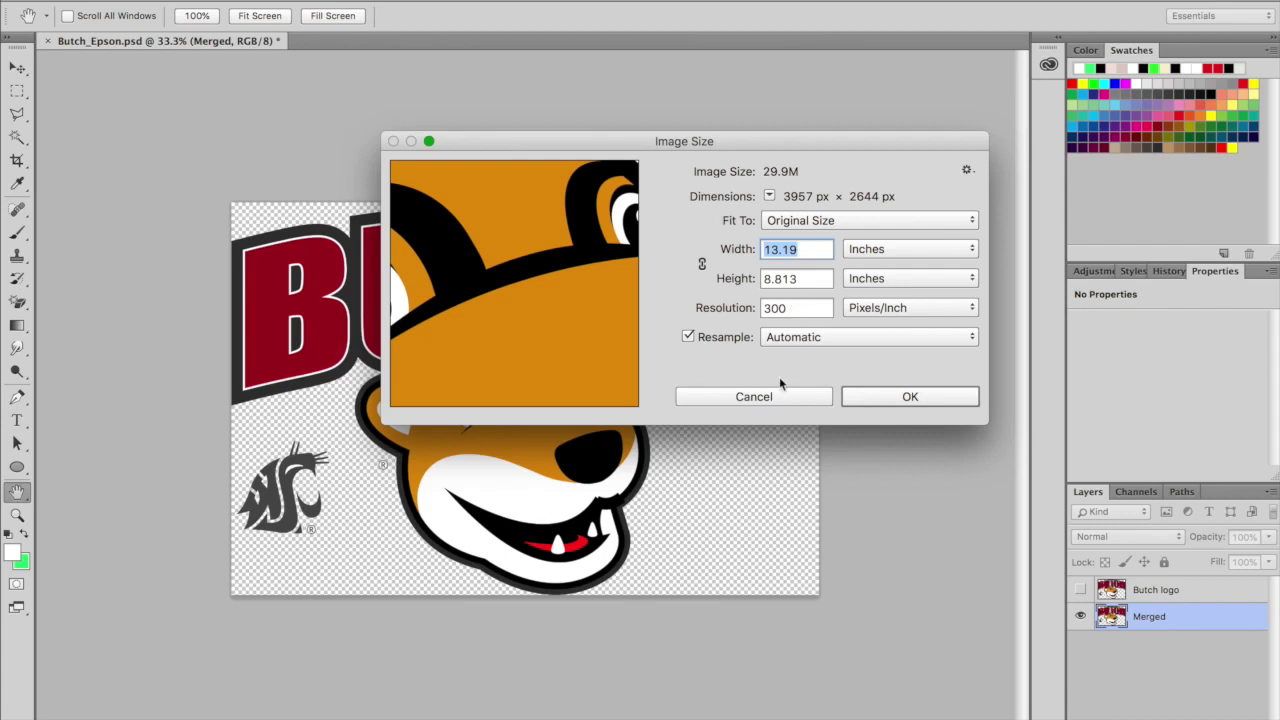
pyautogui.click(868, 394)
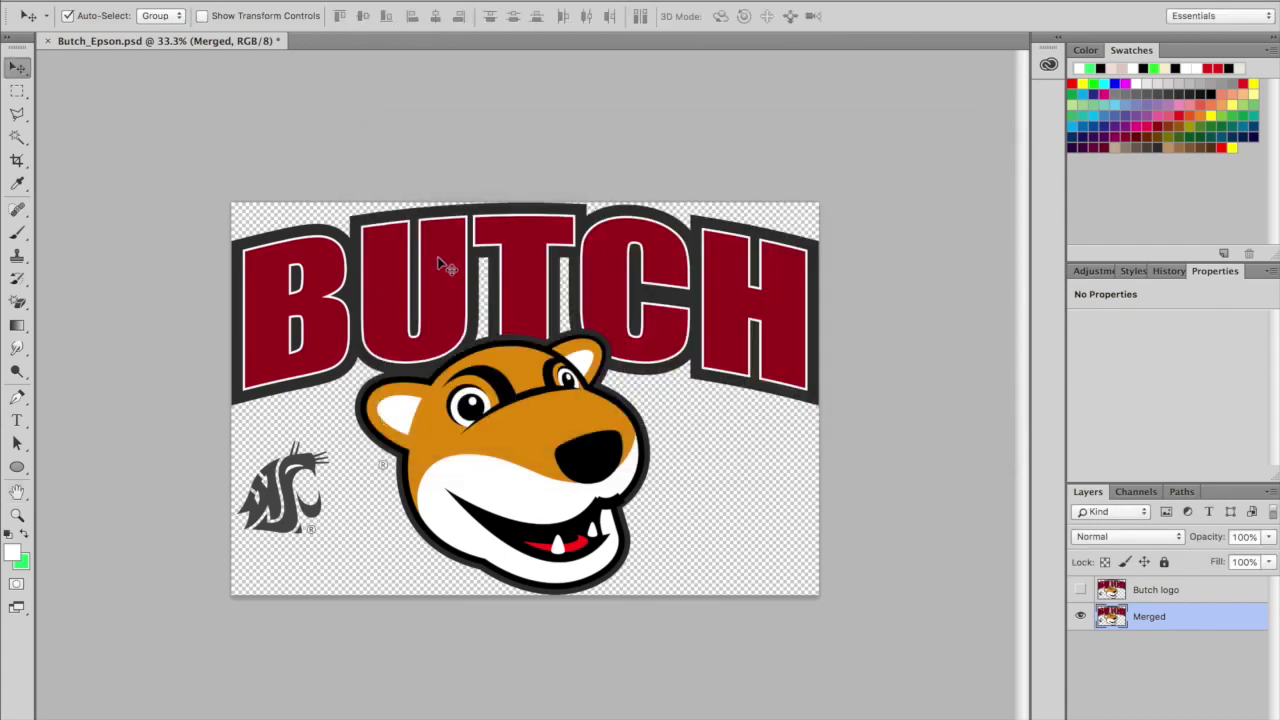
# Save a copy of the artwork as Butch_Epson.png in PNG format.
pyautogui.click(168, 0)
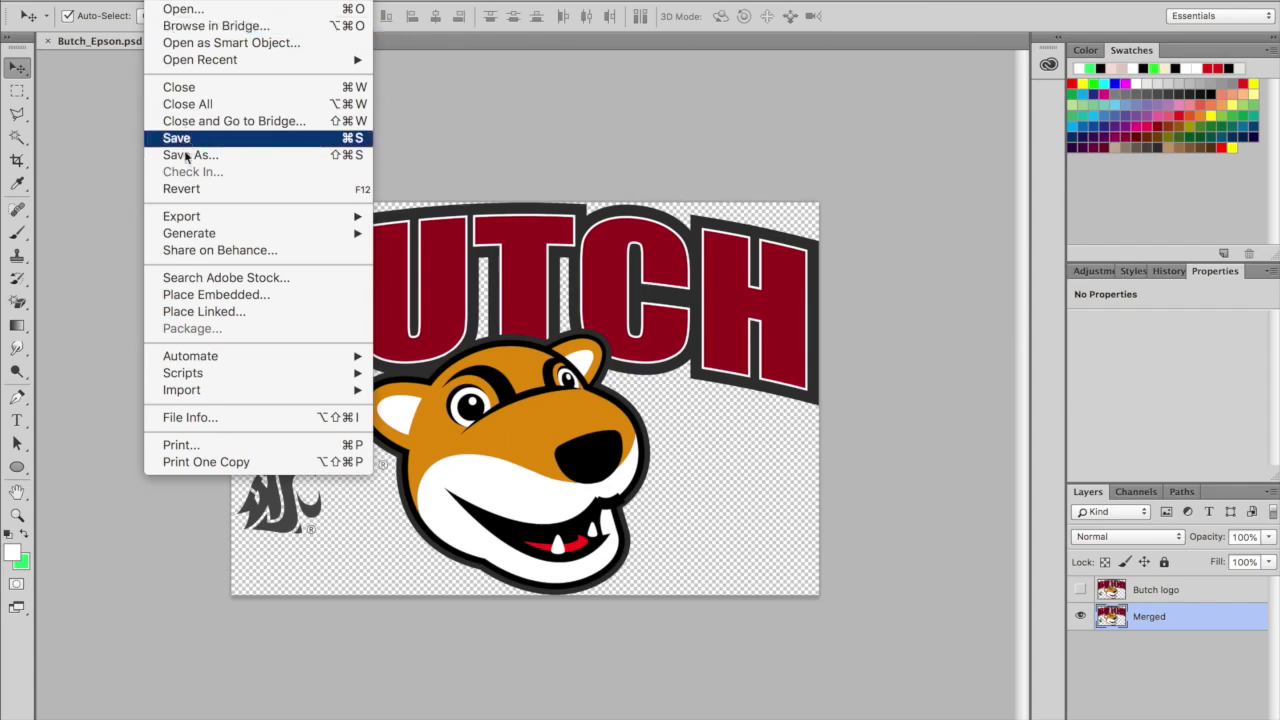
pyautogui.moveTo(188, 220)
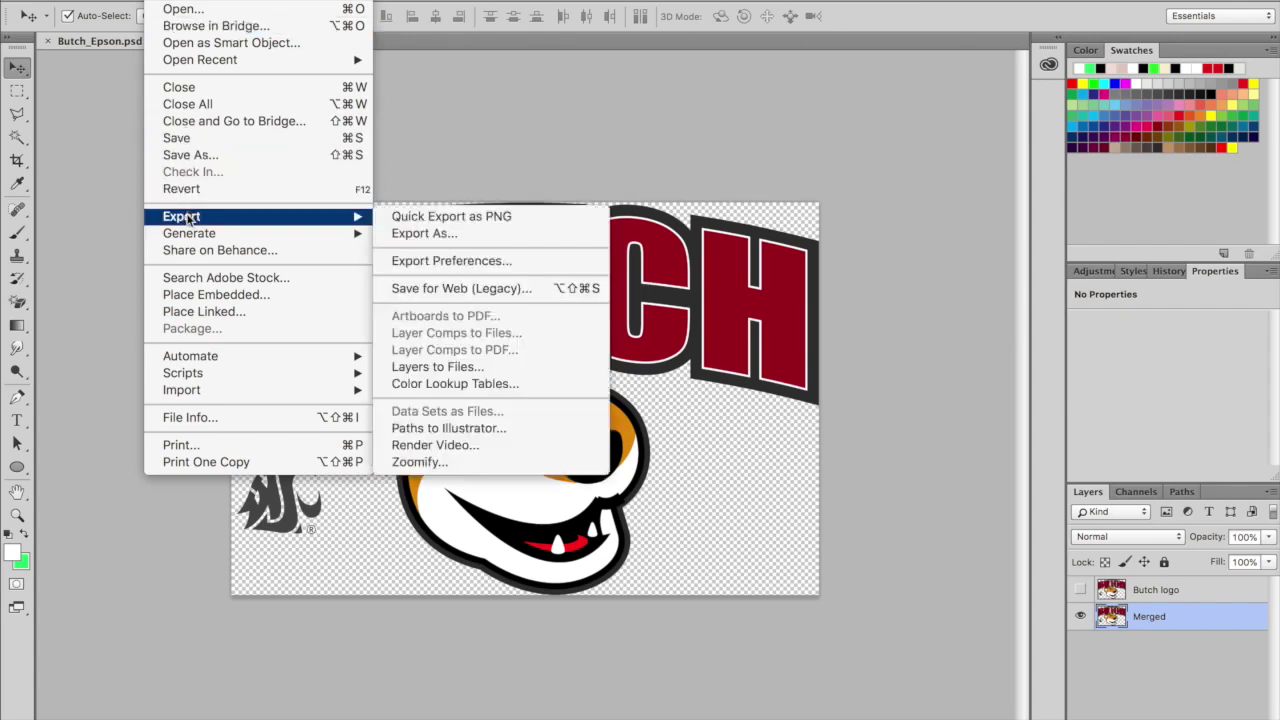
pyautogui.click(190, 155)
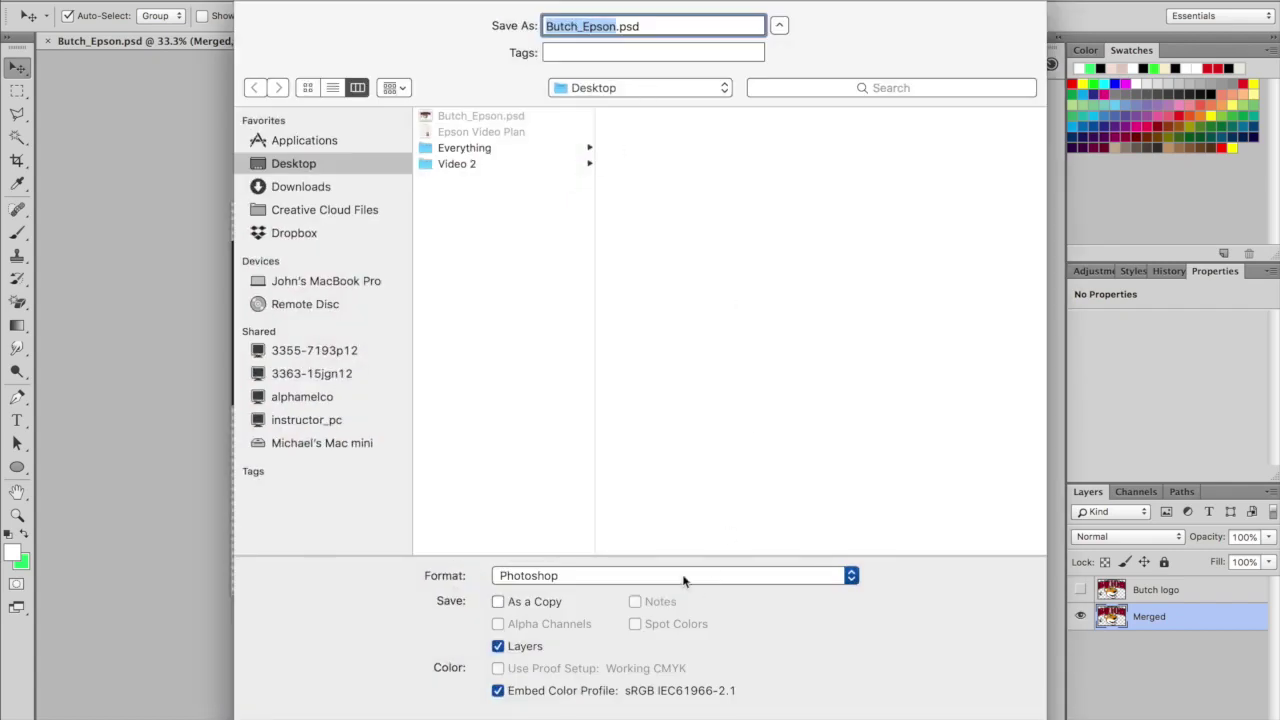
pyautogui.click(684, 578)
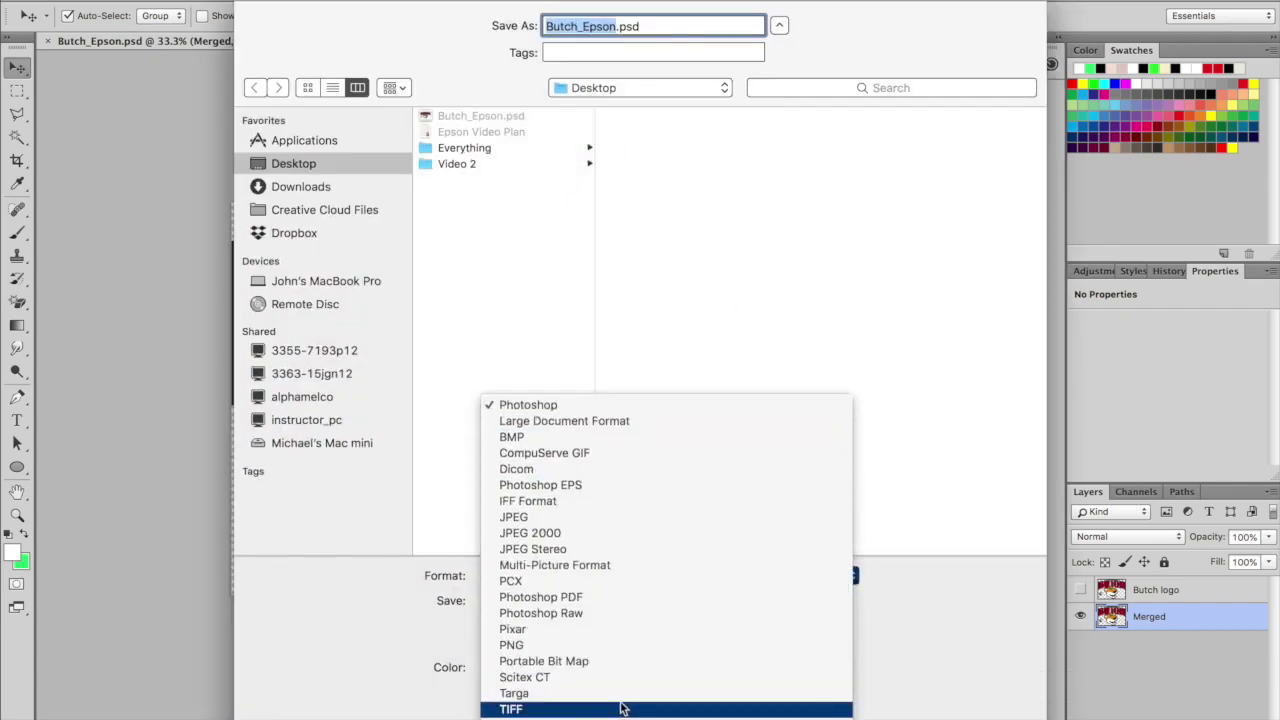
pyautogui.click(618, 645)
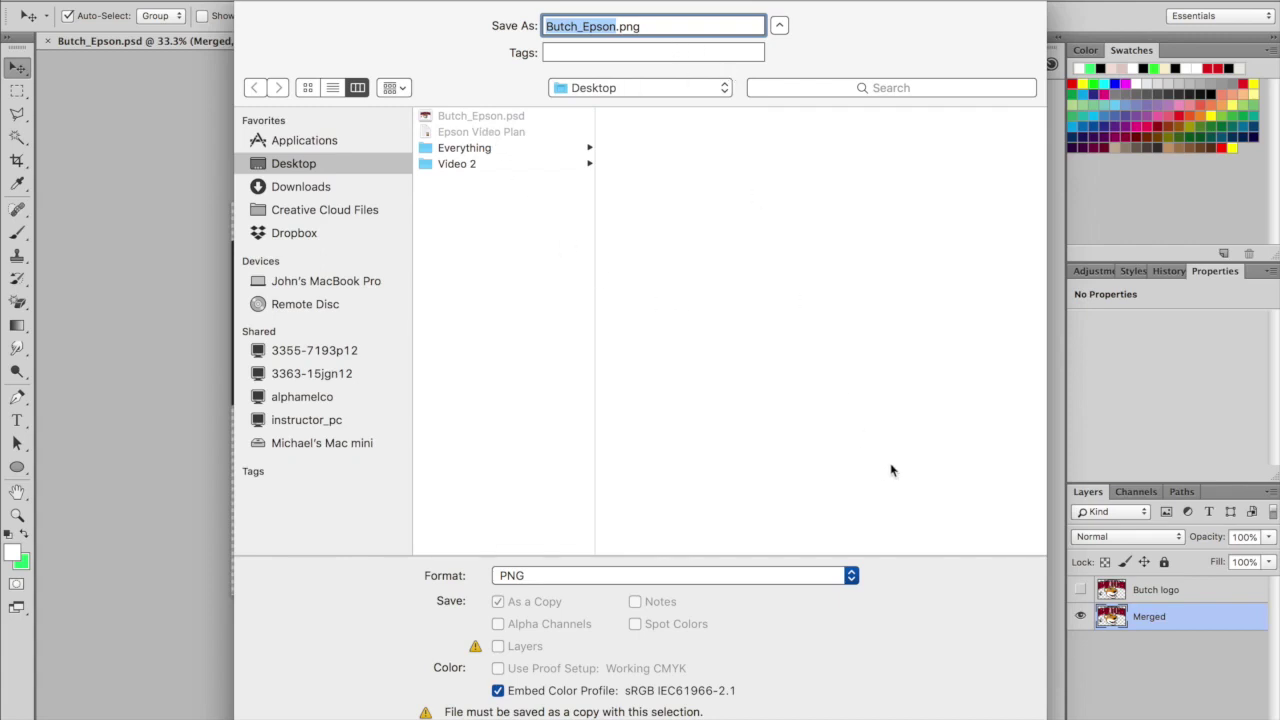
pyautogui.press('Return')
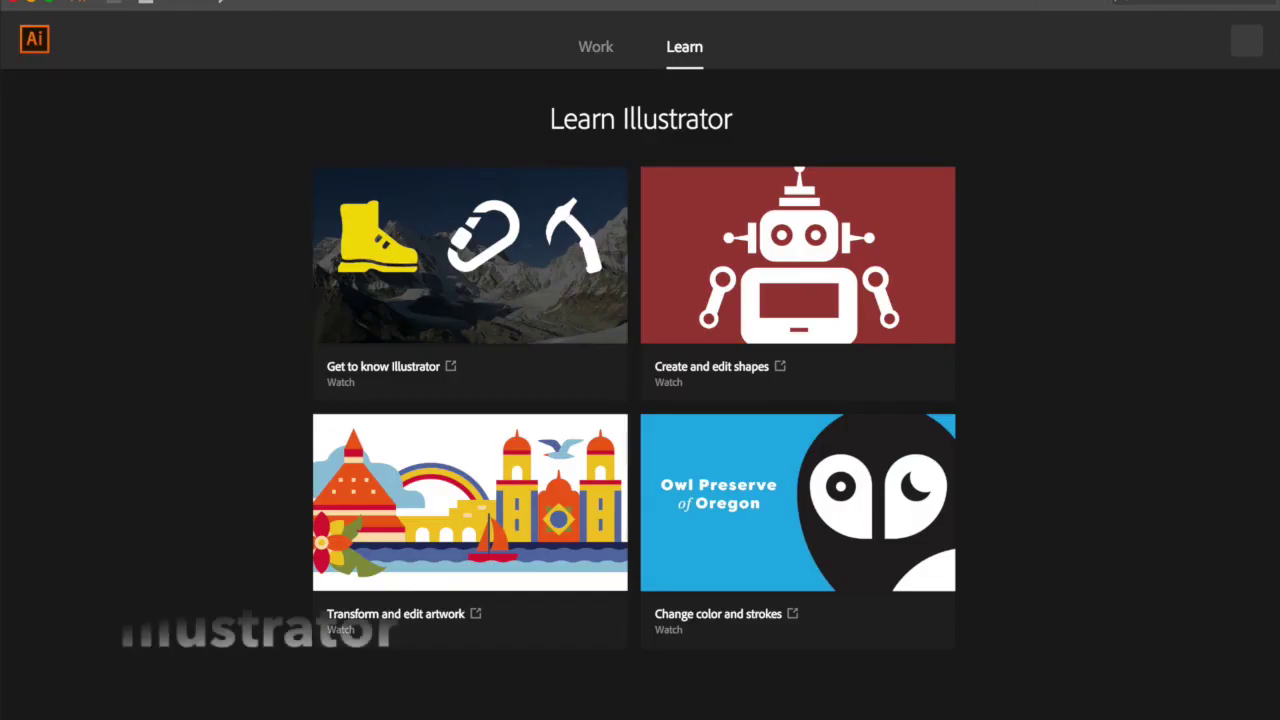
# Open Butch_Epson_Vector.ai and marquee-select all of its logo artwork.
pyautogui.click(160, 2)
pyautogui.click(166, 27)
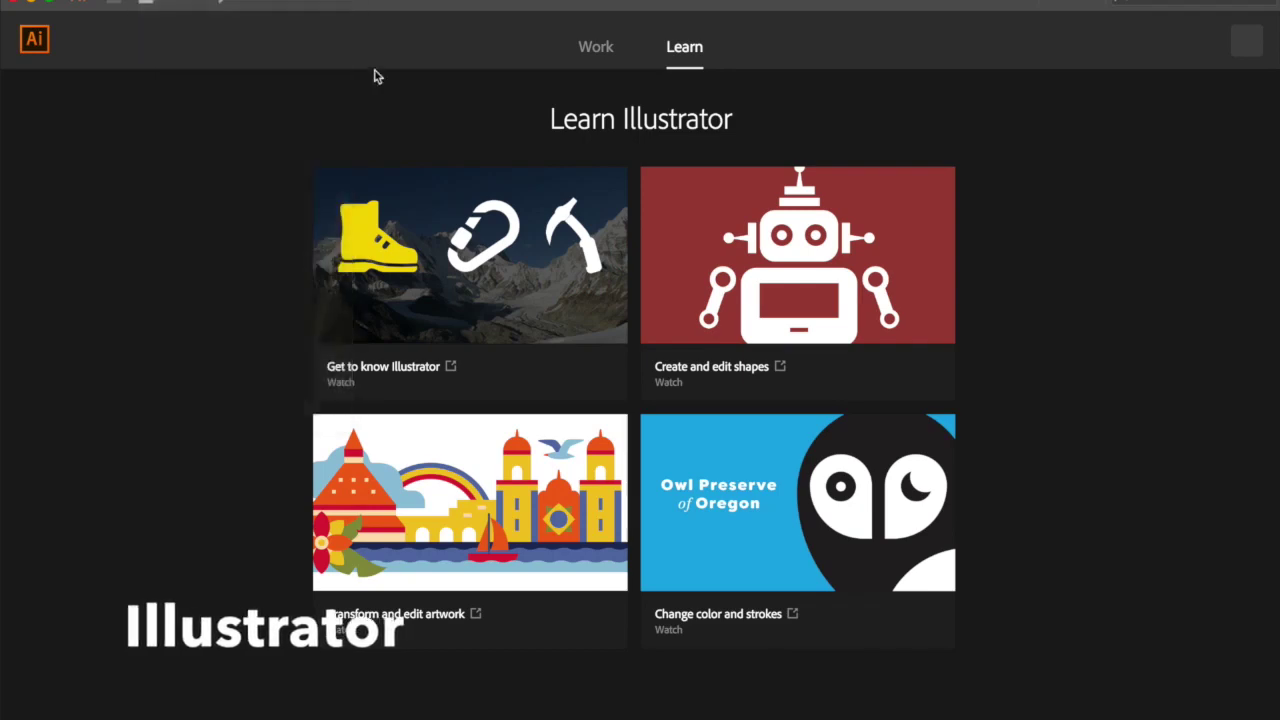
pyautogui.click(497, 100)
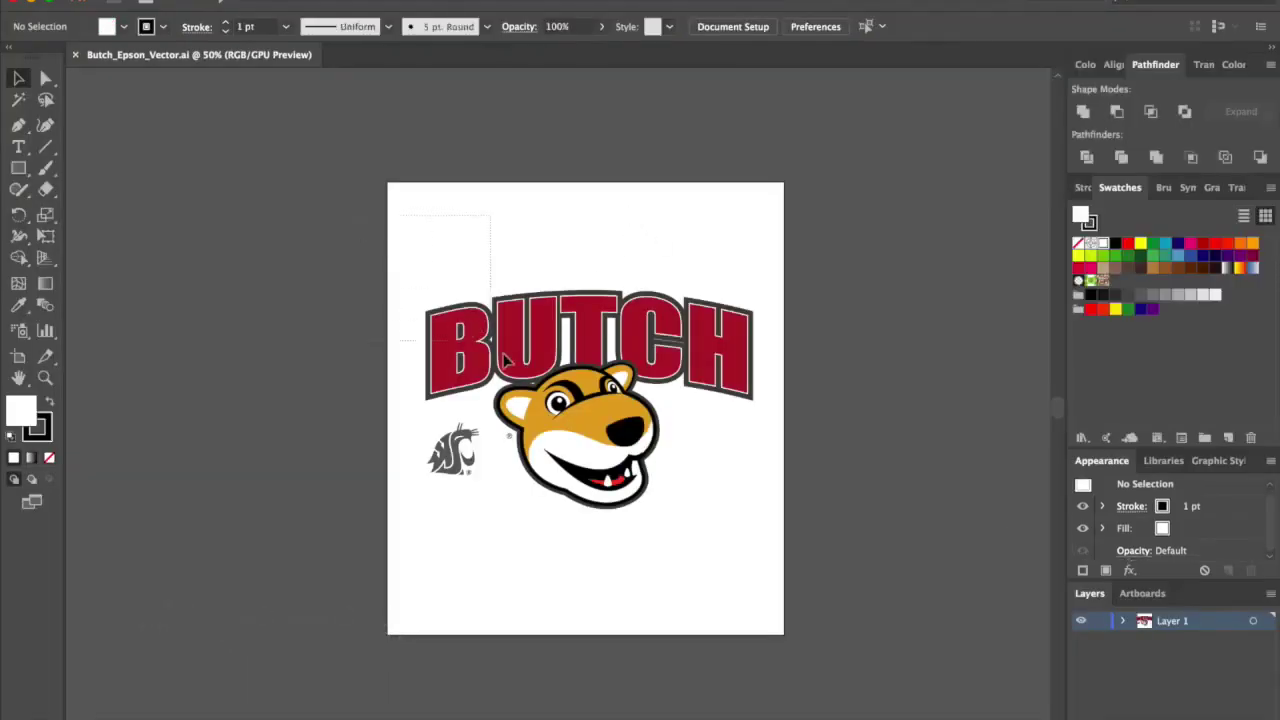
pyautogui.moveTo(504, 356); pyautogui.dragTo(831, 586)
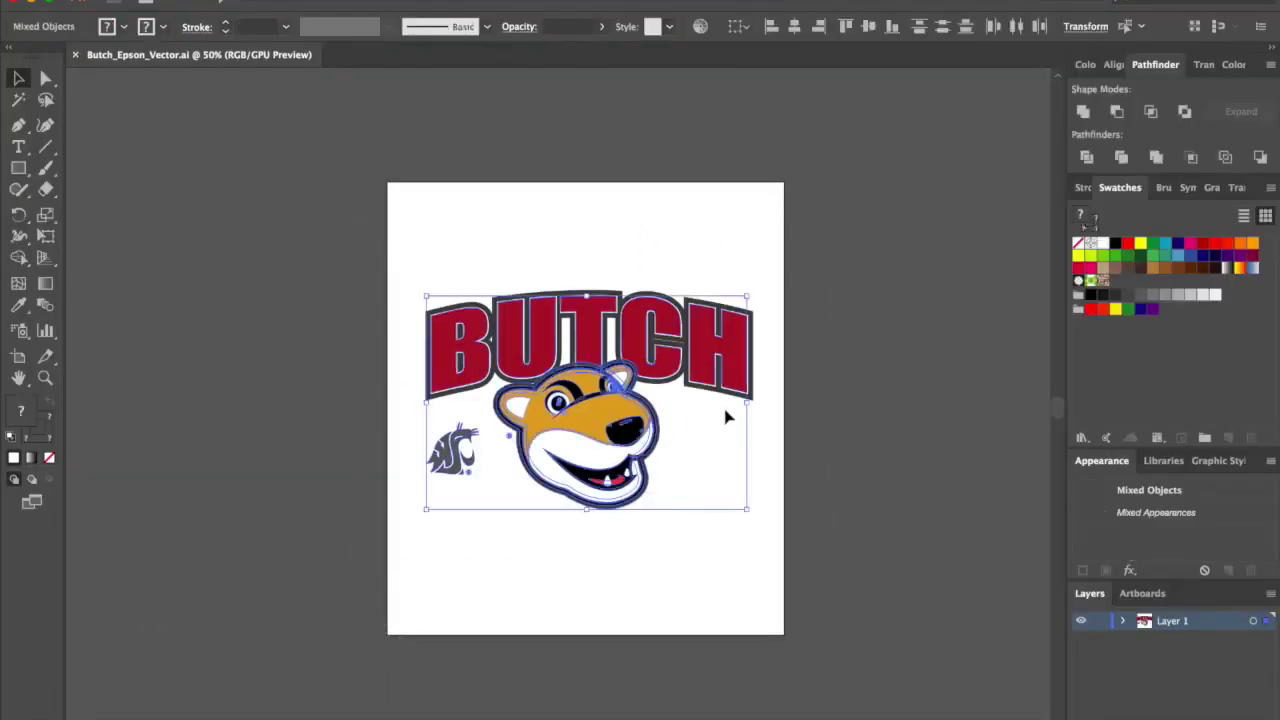
# Set the logo's X and width to 13 in, move it back onto the artboard, and deselect.
pyautogui.click(1084, 28)
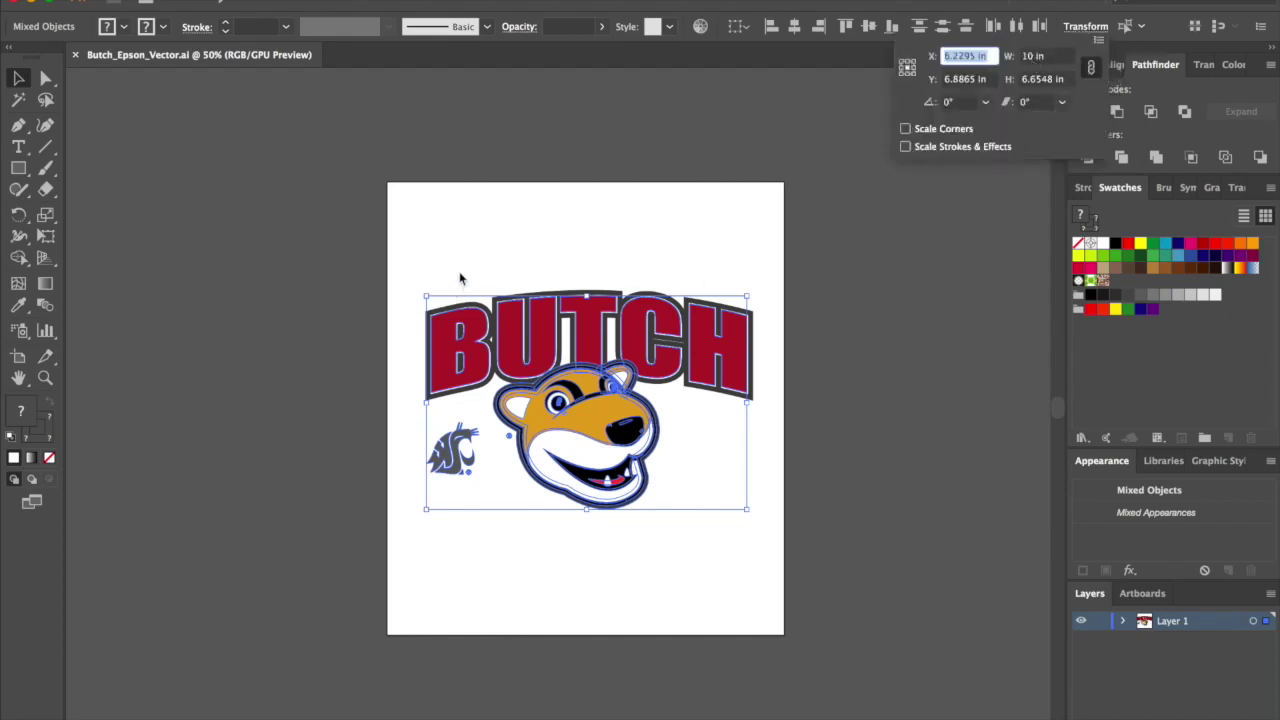
pyautogui.write('13')
pyautogui.press('Return')
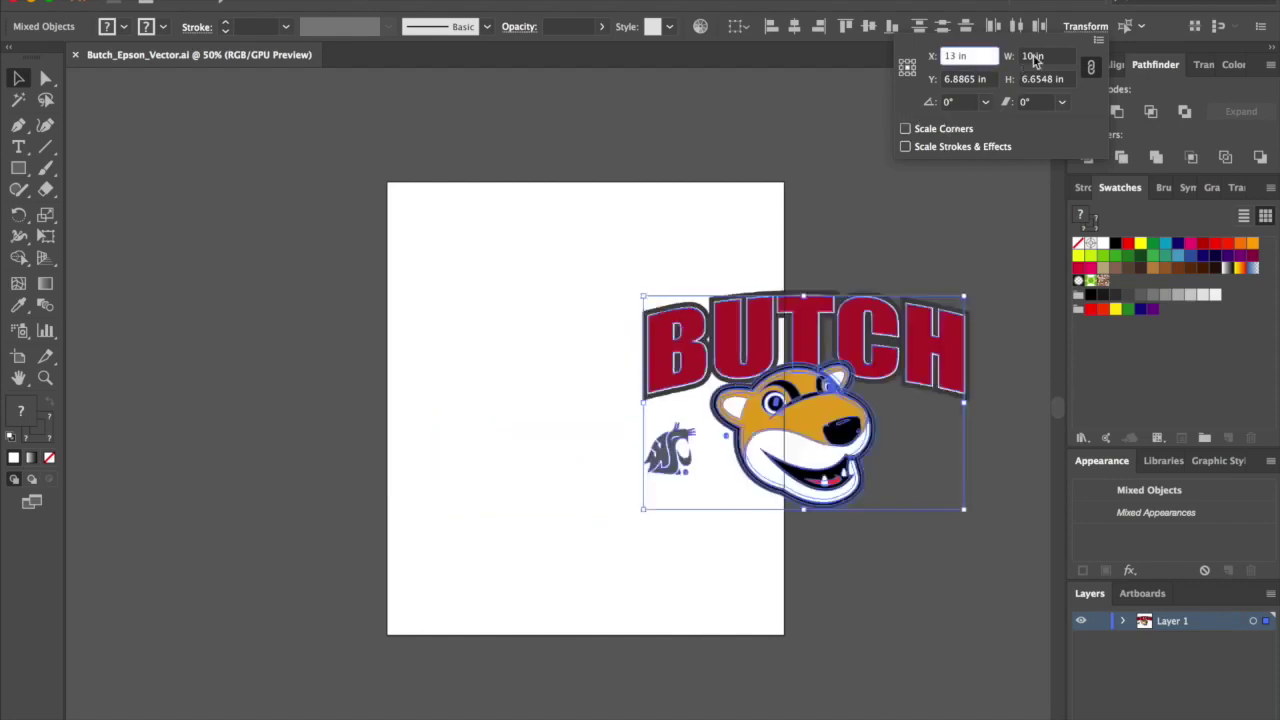
pyautogui.doubleClick(1032, 56)
pyautogui.write('1')
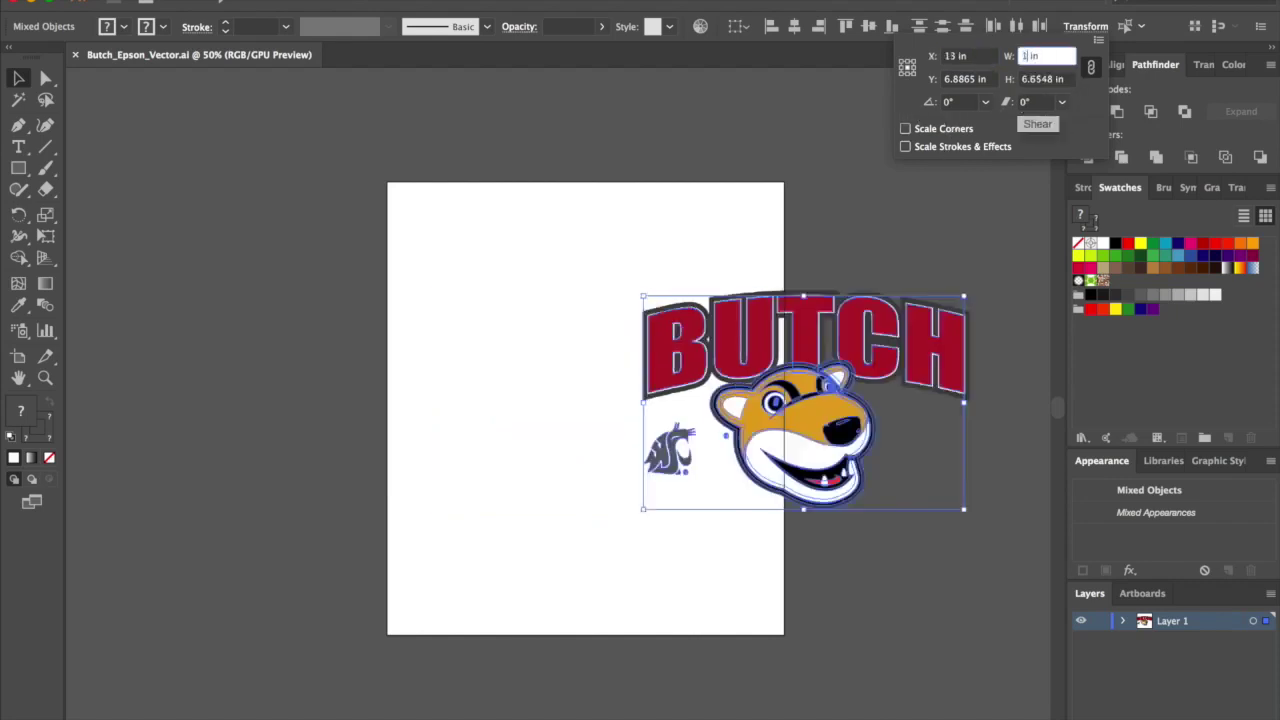
pyautogui.write('3')
pyautogui.press('Return')
pyautogui.moveTo(746, 348); pyautogui.dragTo(561, 321)
pyautogui.click(335, 205)
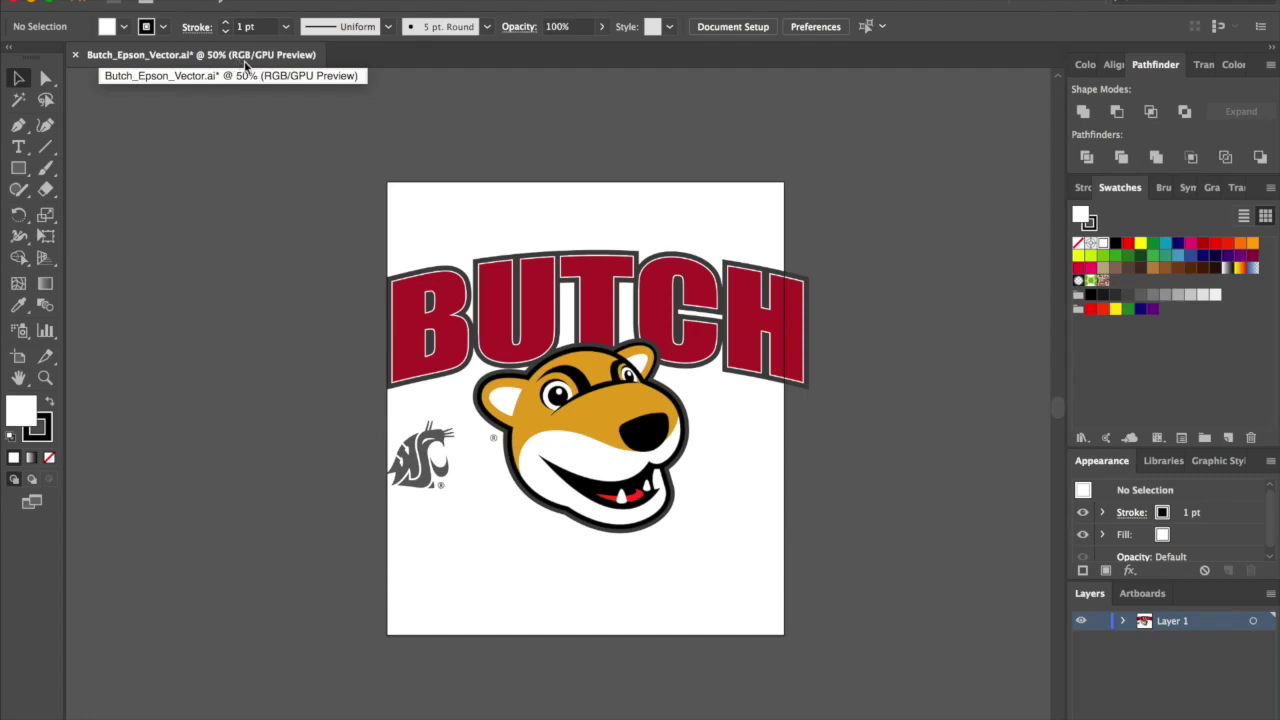
pyautogui.click(150, 0)
# Export Butch_Epson_Vector.png at High 300 ppi with a transparent background.
pyautogui.moveTo(180, 262)
pyautogui.click(395, 280)
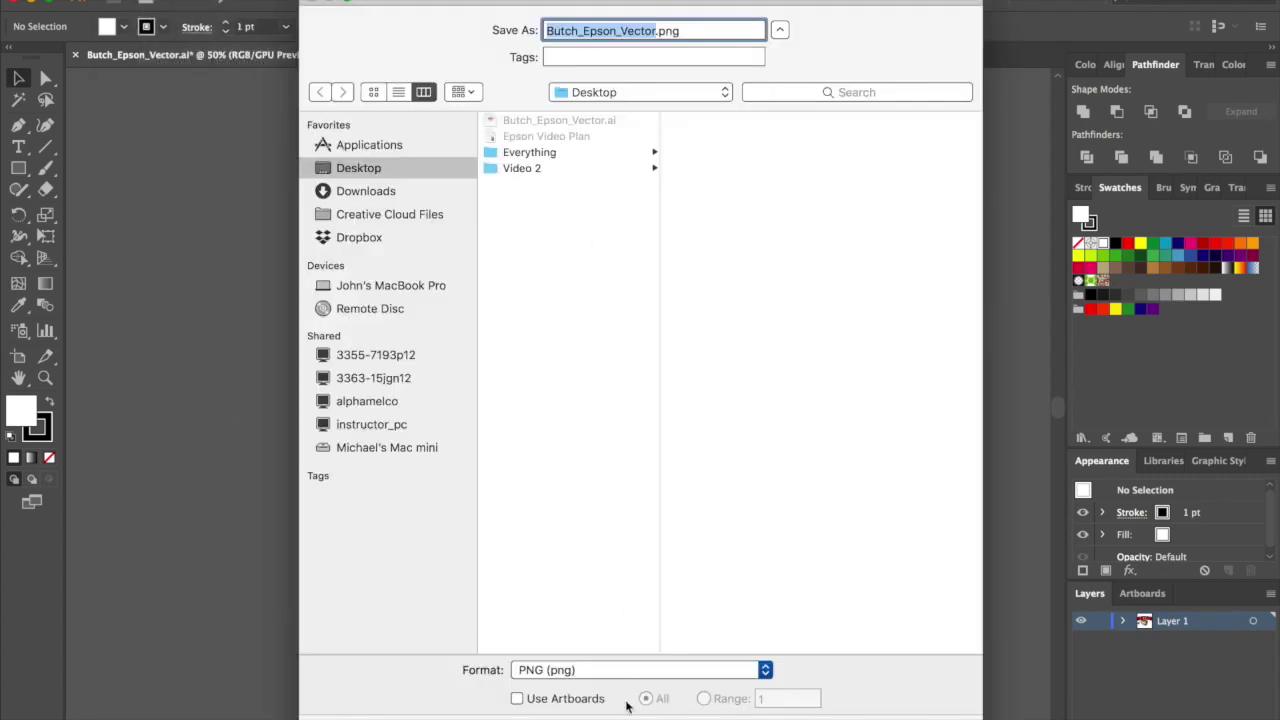
pyautogui.press('Return')
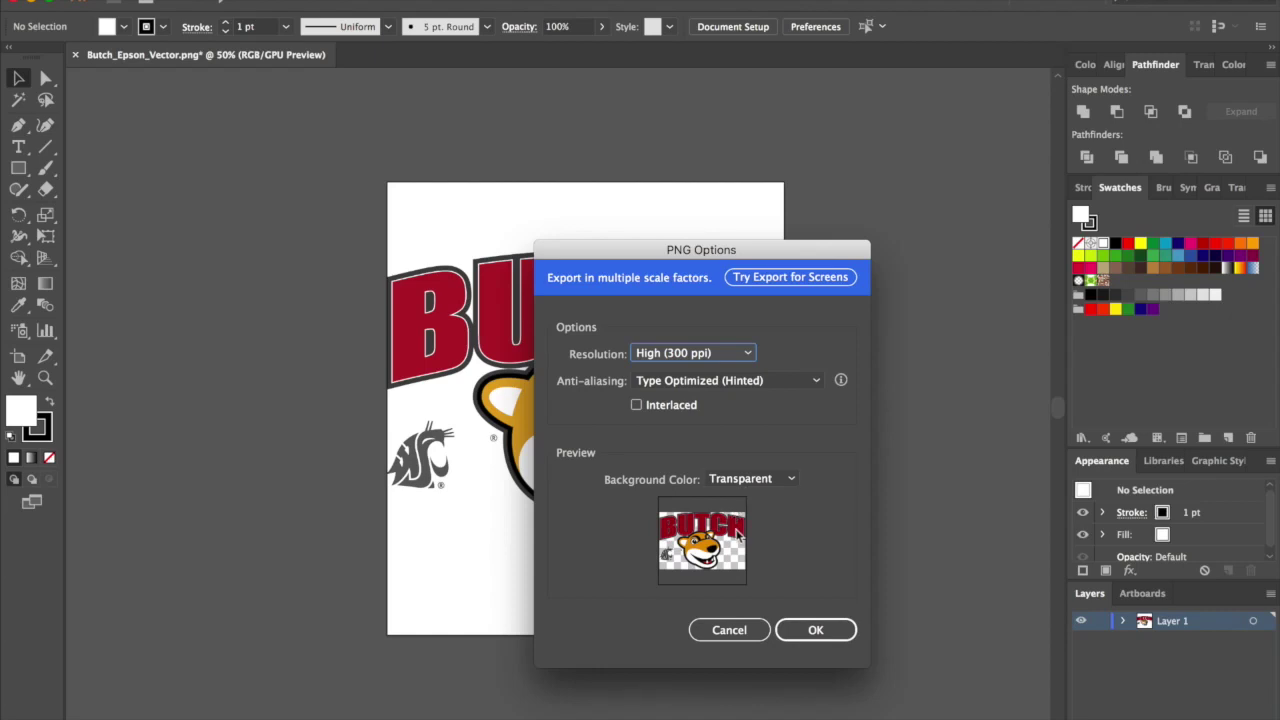
pyautogui.click(822, 632)
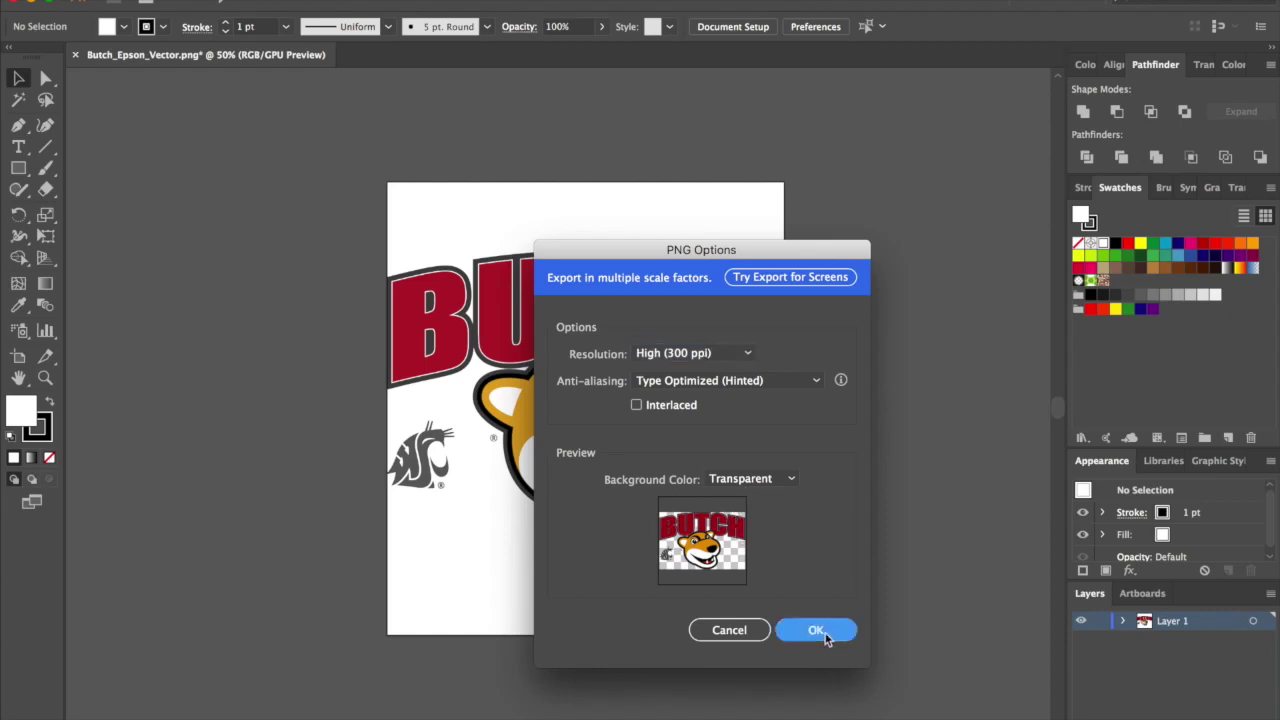
pyautogui.click(816, 630)
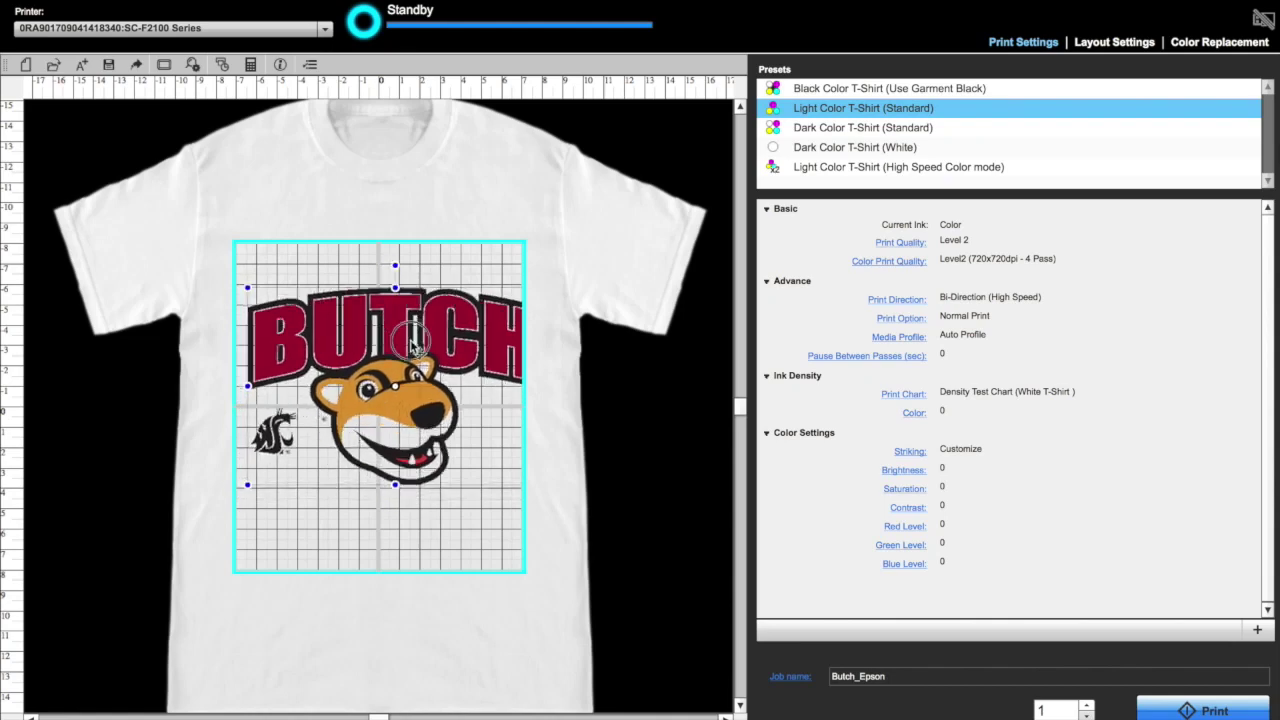
# Place the BUTCH design on the platen, set its width to 13 inches, and nudge it up.
pyautogui.moveTo(388, 315)
pyautogui.mouseDown()
pyautogui.moveTo(390, 355)
pyautogui.moveTo(374, 309)
pyautogui.mouseUp()
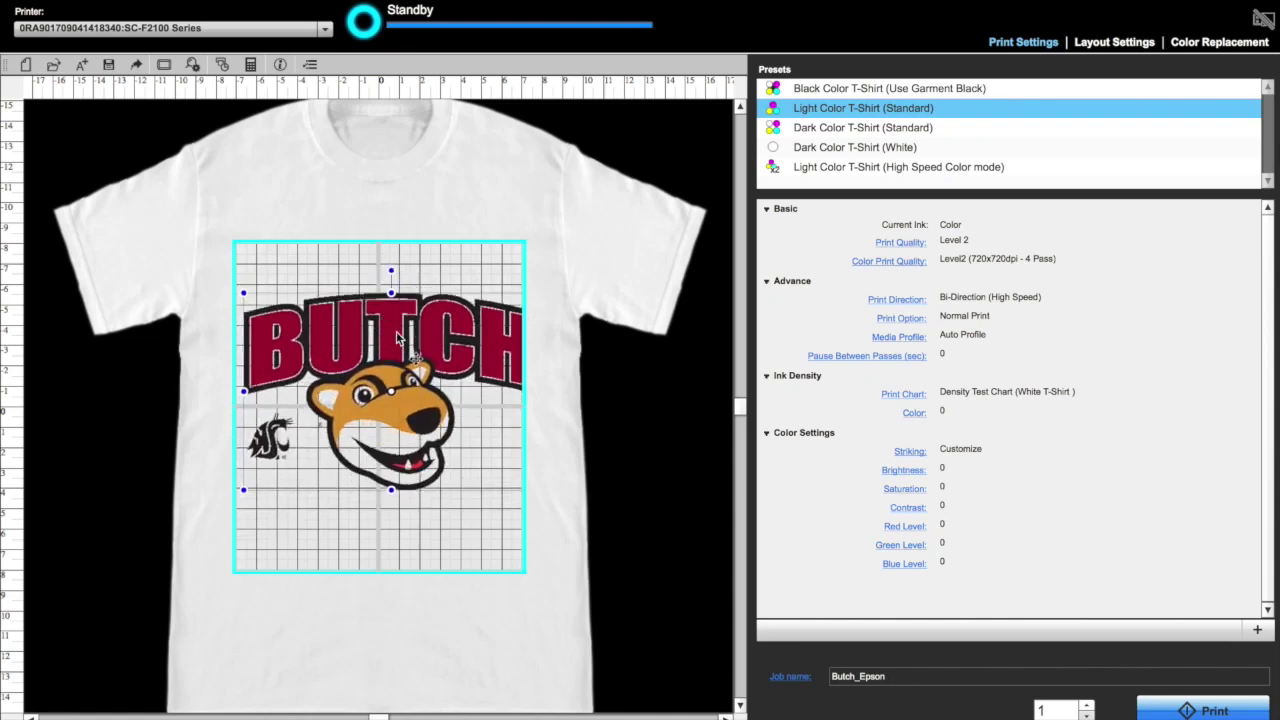
pyautogui.moveTo(243, 289)
pyautogui.mouseDown()
pyautogui.moveTo(276, 320)
pyautogui.moveTo(253, 284)
pyautogui.mouseUp()
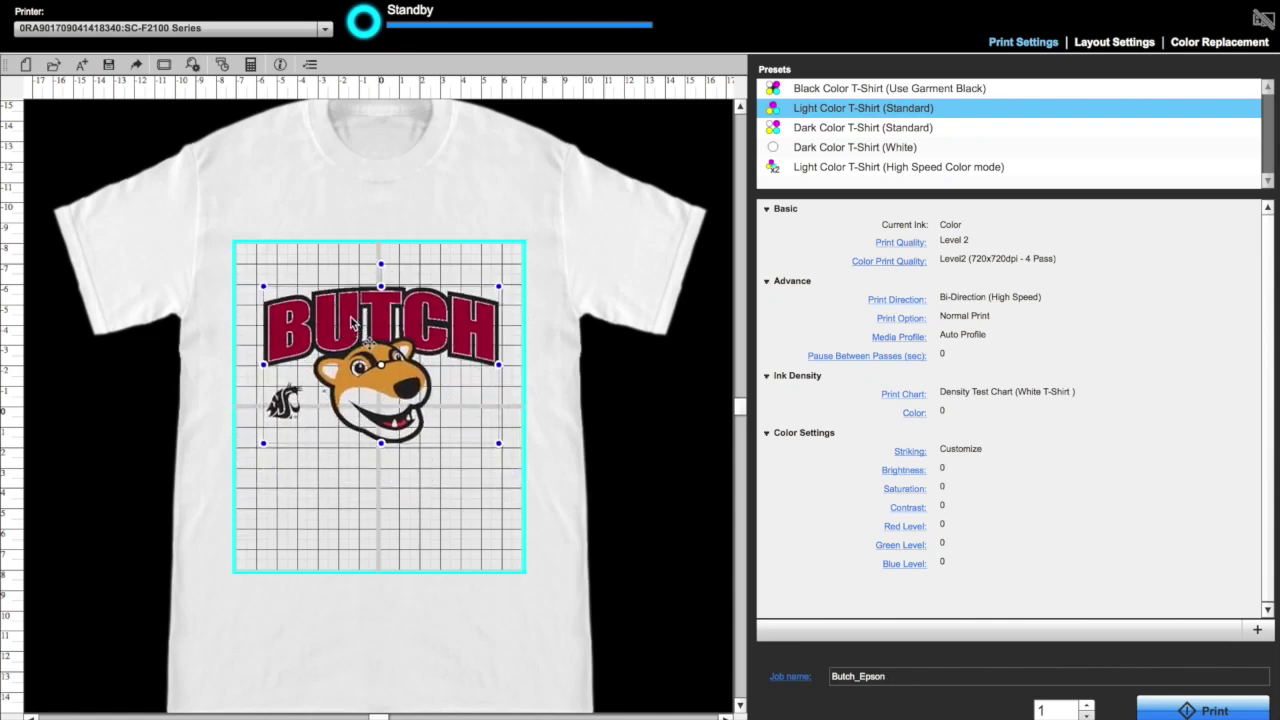
pyautogui.click(1114, 42)
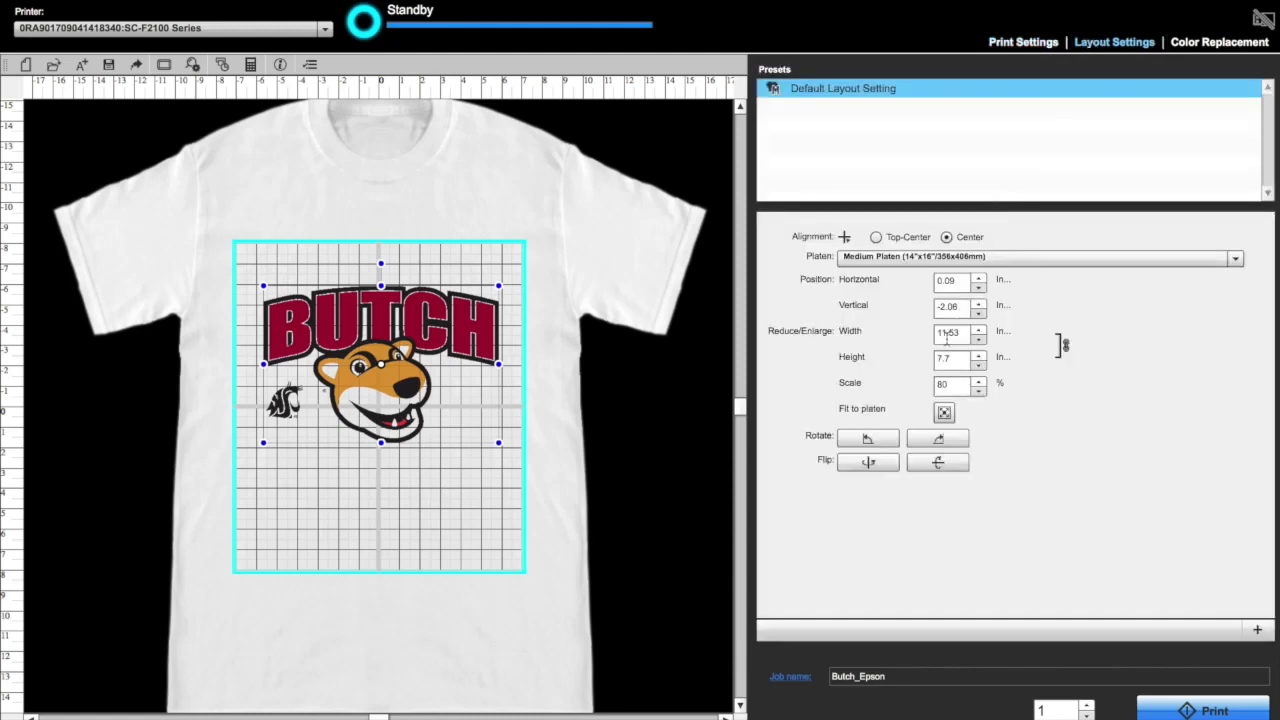
pyautogui.click(947, 337)
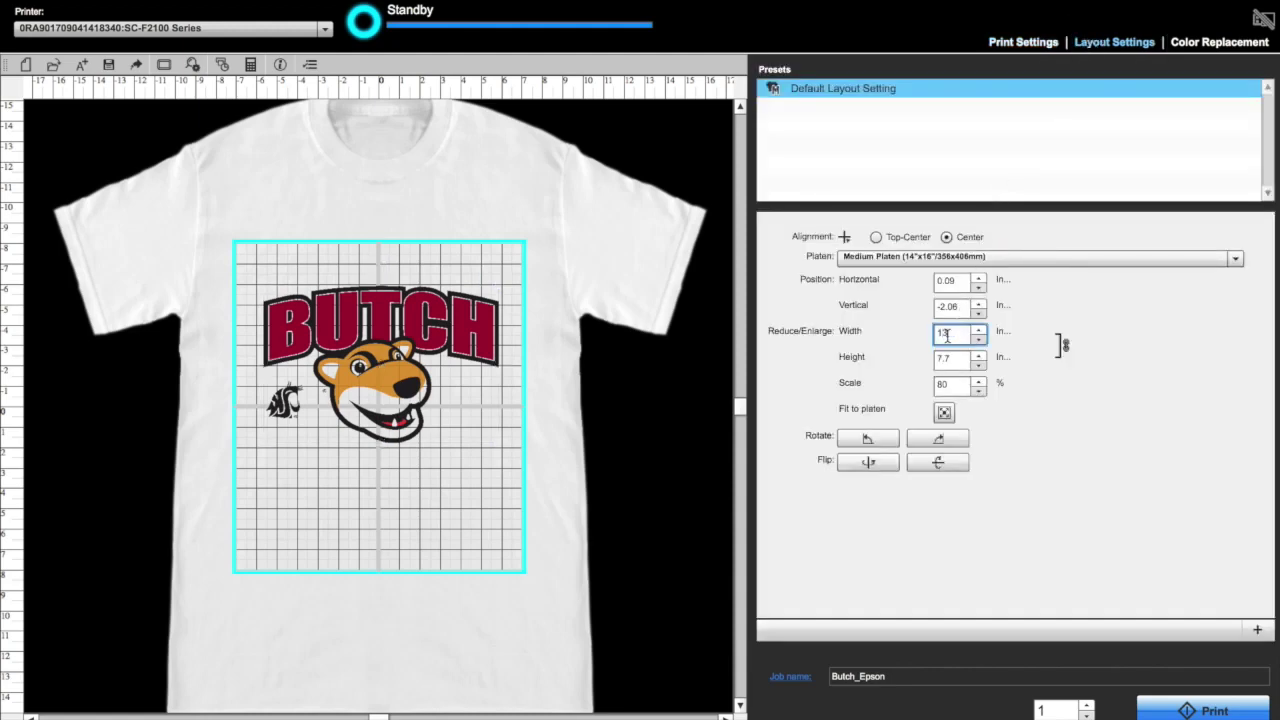
pyautogui.write('13')
pyautogui.press('Return')
pyautogui.moveTo(401, 342); pyautogui.dragTo(399, 337)
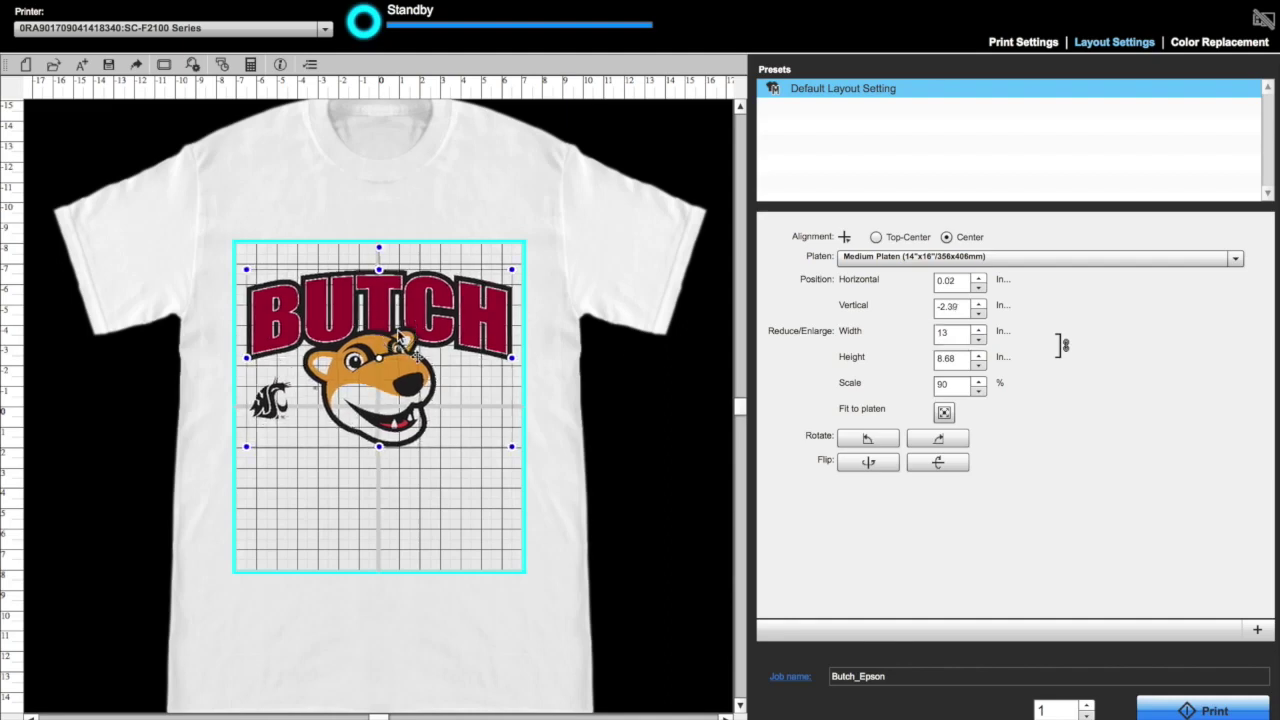
# Keep the Light Color T-Shirt (Standard) preset, set print quality Level 3, and raise color quality.
pyautogui.click(995, 38)
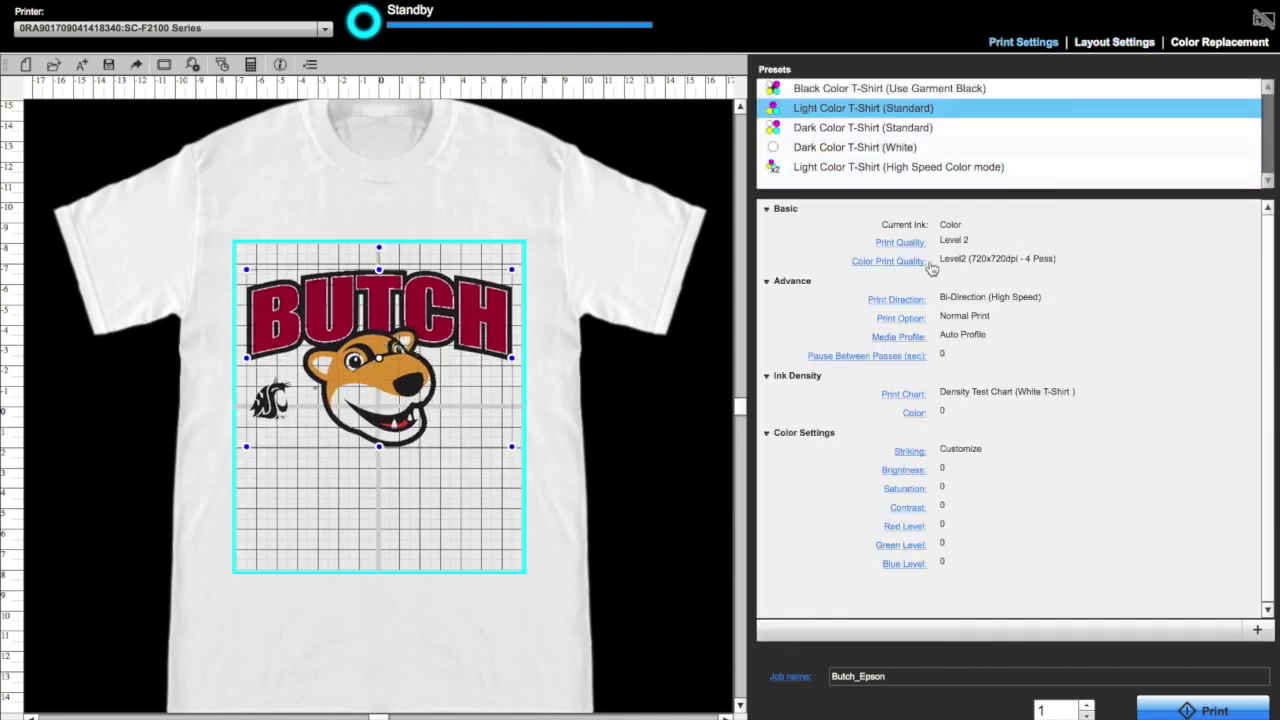
pyautogui.click(828, 114)
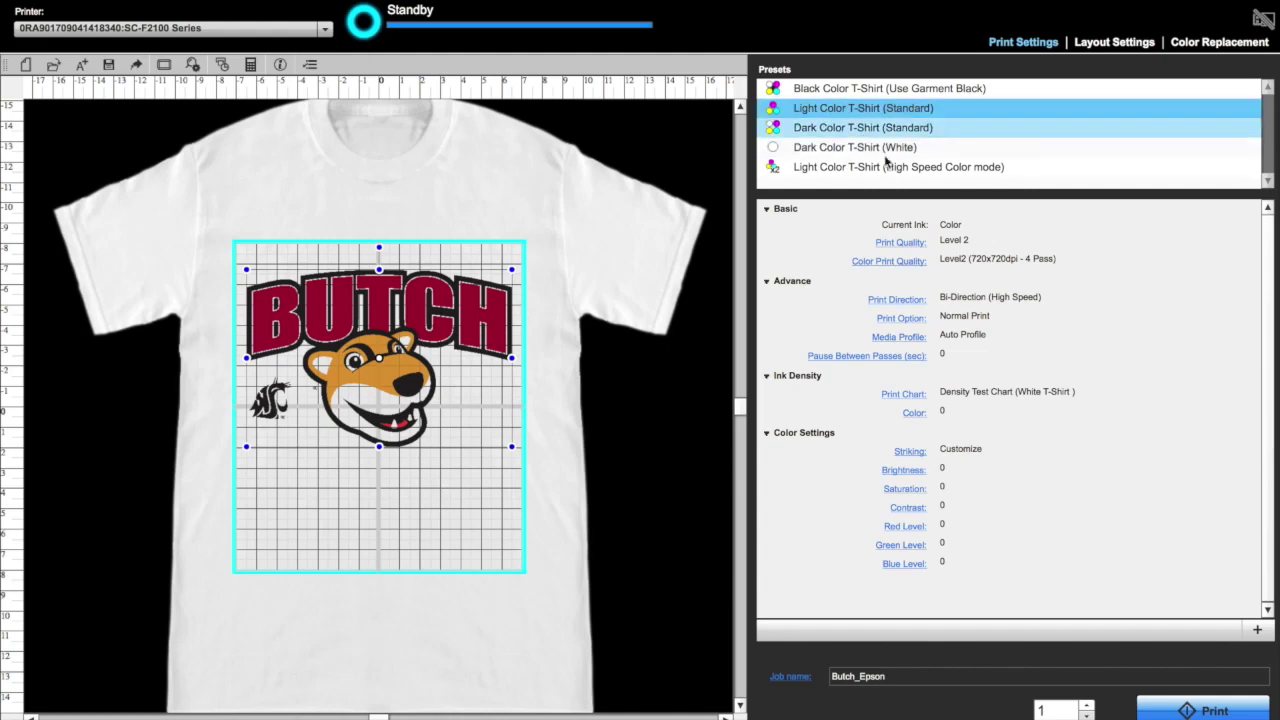
pyautogui.click(905, 250)
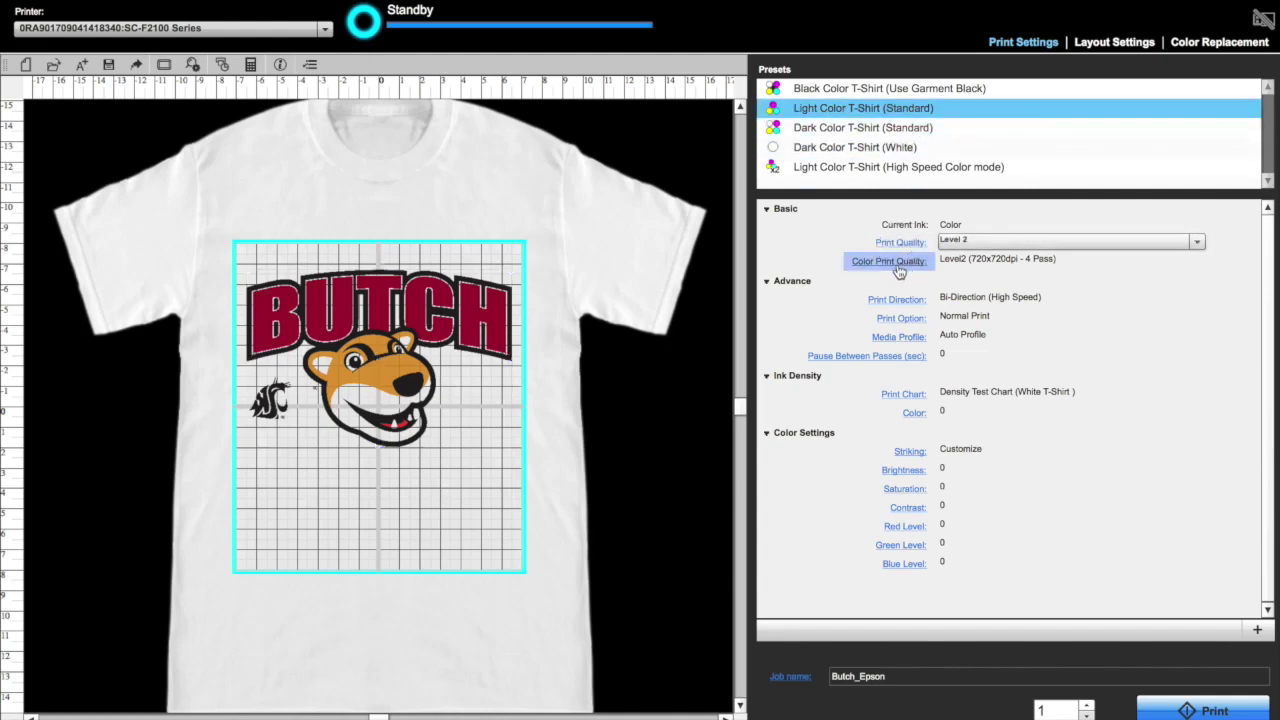
pyautogui.click(1194, 243)
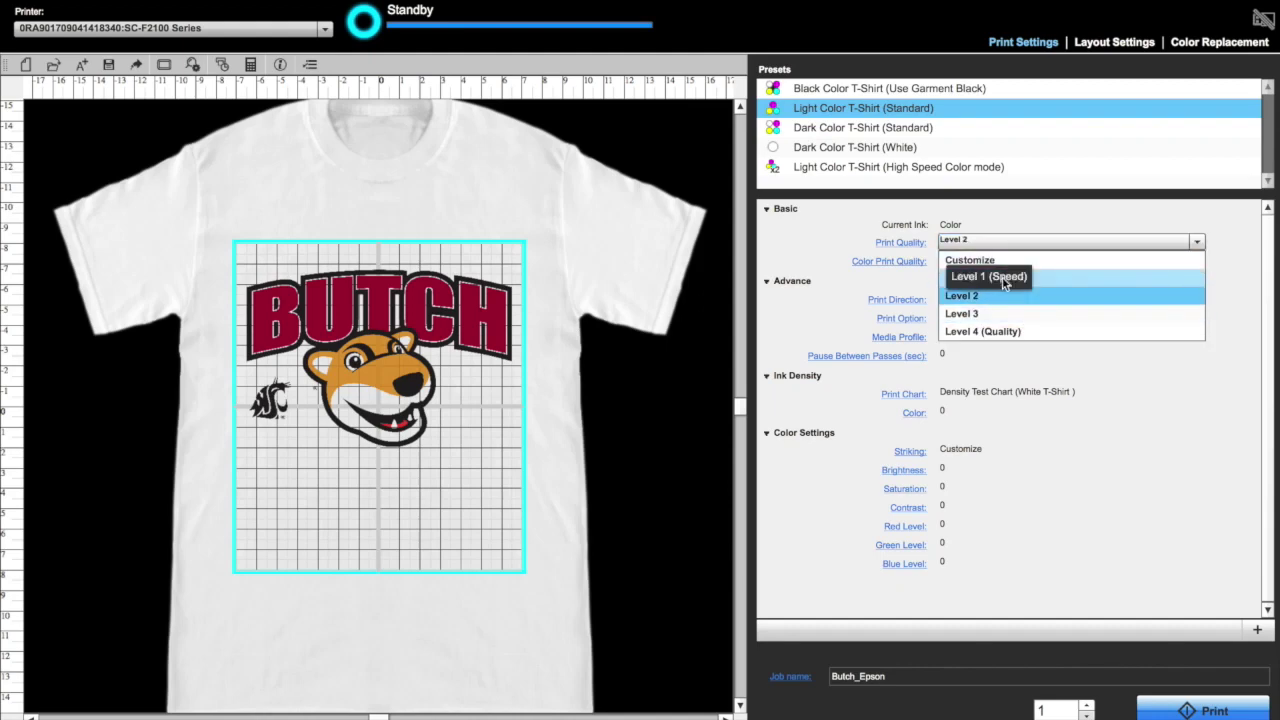
pyautogui.click(1002, 318)
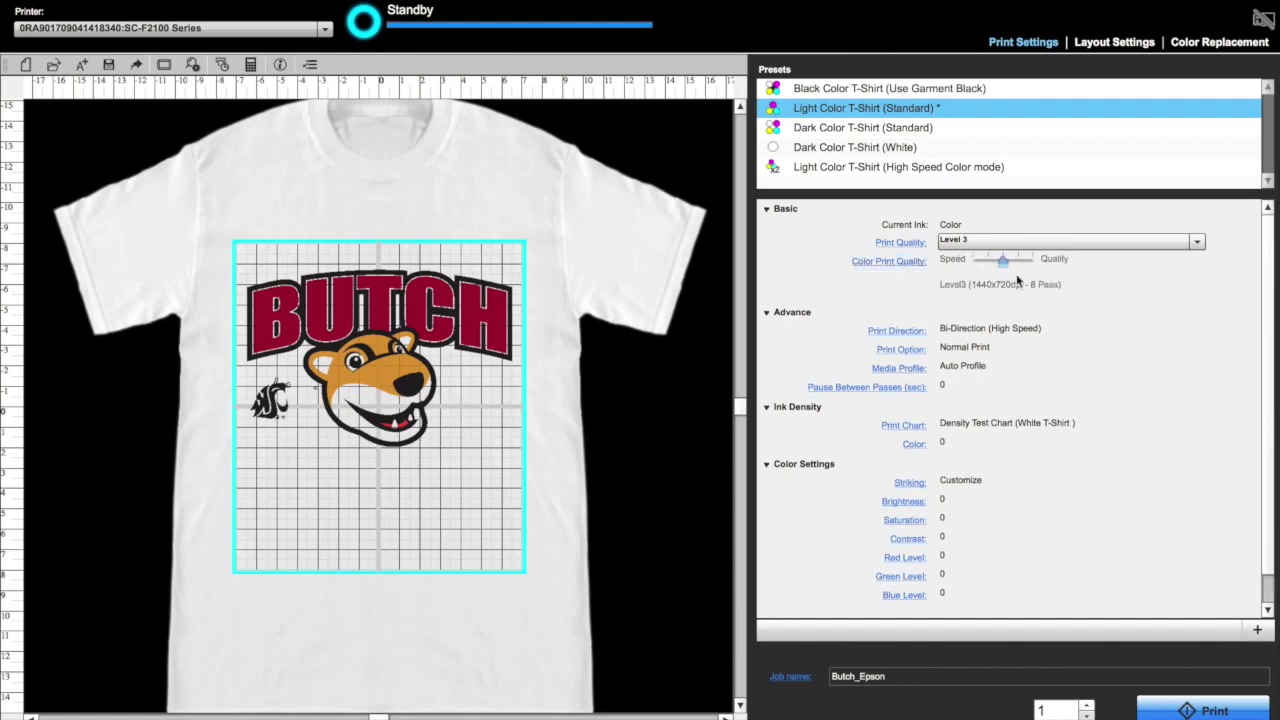
pyautogui.moveTo(1004, 268)
pyautogui.mouseDown()
pyautogui.moveTo(1014, 263)
pyautogui.moveTo(1002, 262)
pyautogui.mouseUp()
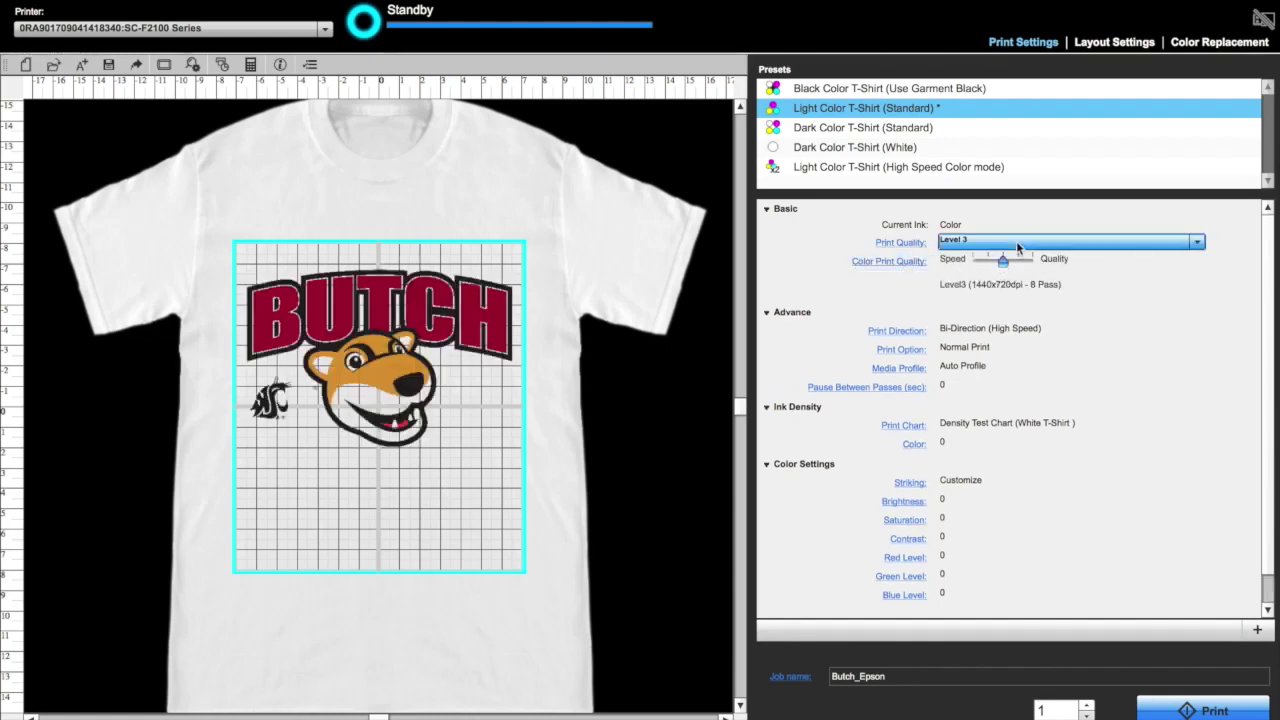
# Set the print option to Ink Blot Reduction and view the Pause Between Passes slider.
pyautogui.click(896, 330)
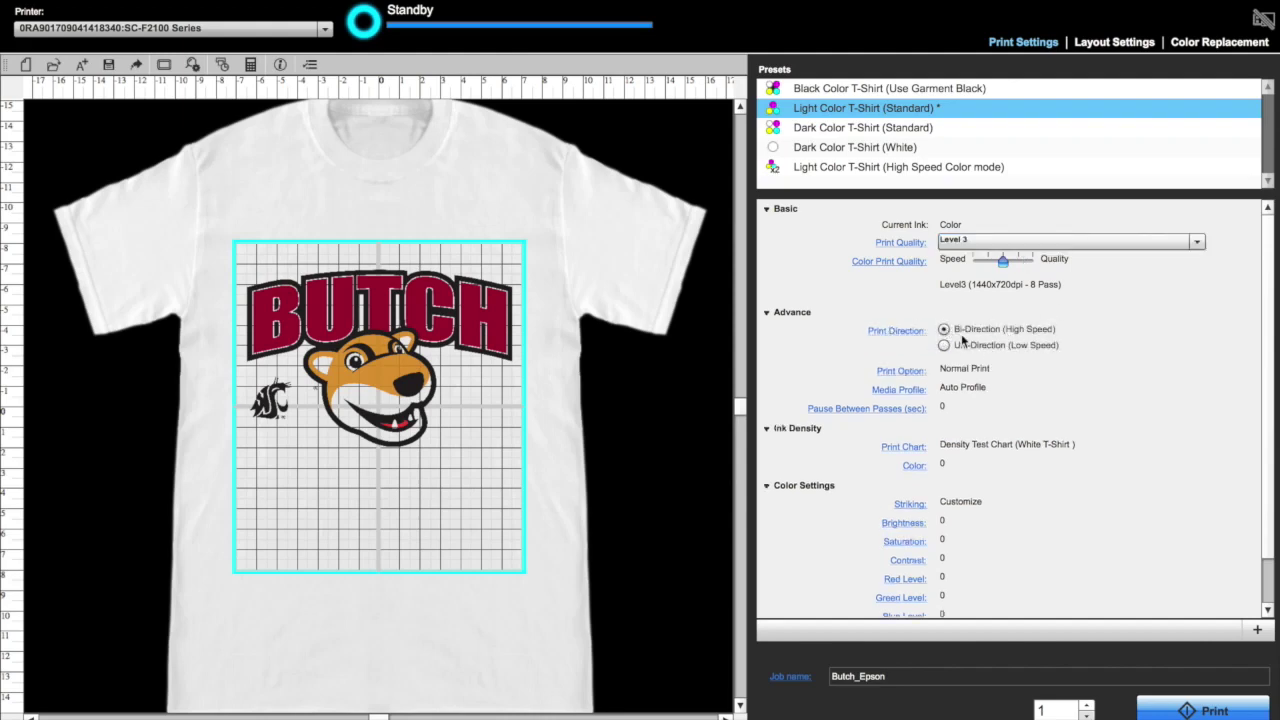
pyautogui.click(900, 370)
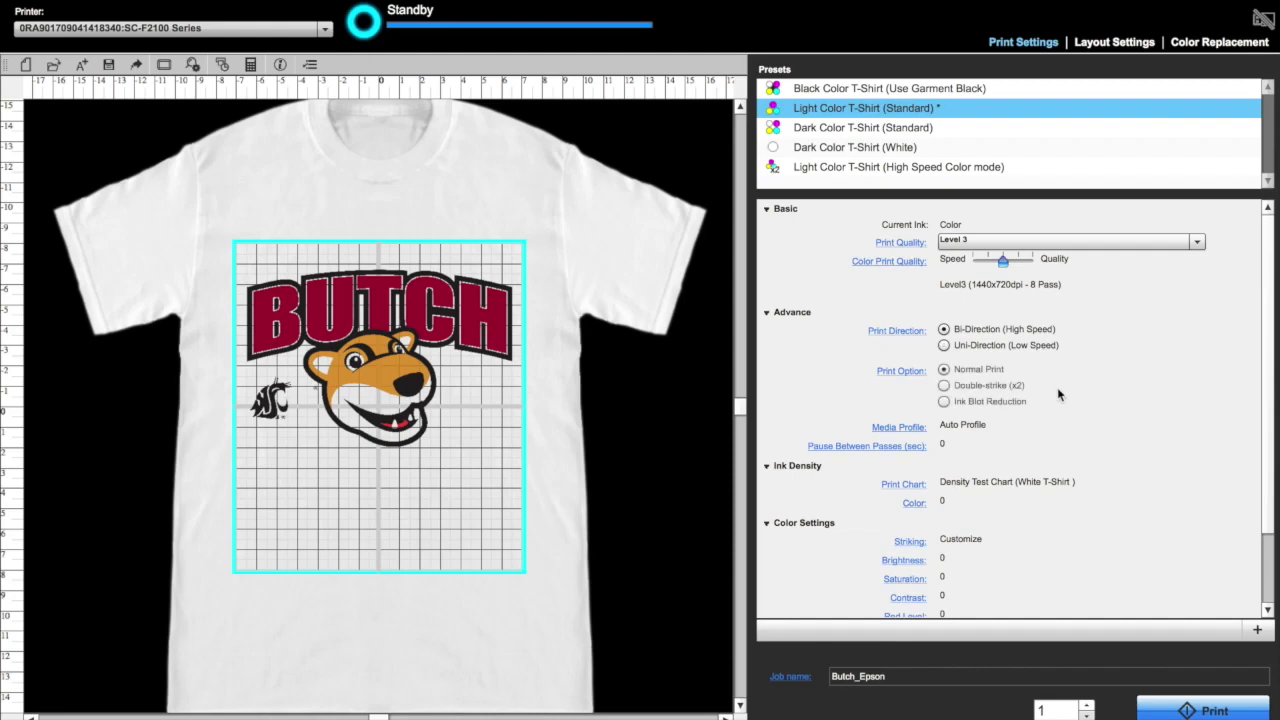
pyautogui.scroll(-1, 1058, 393)
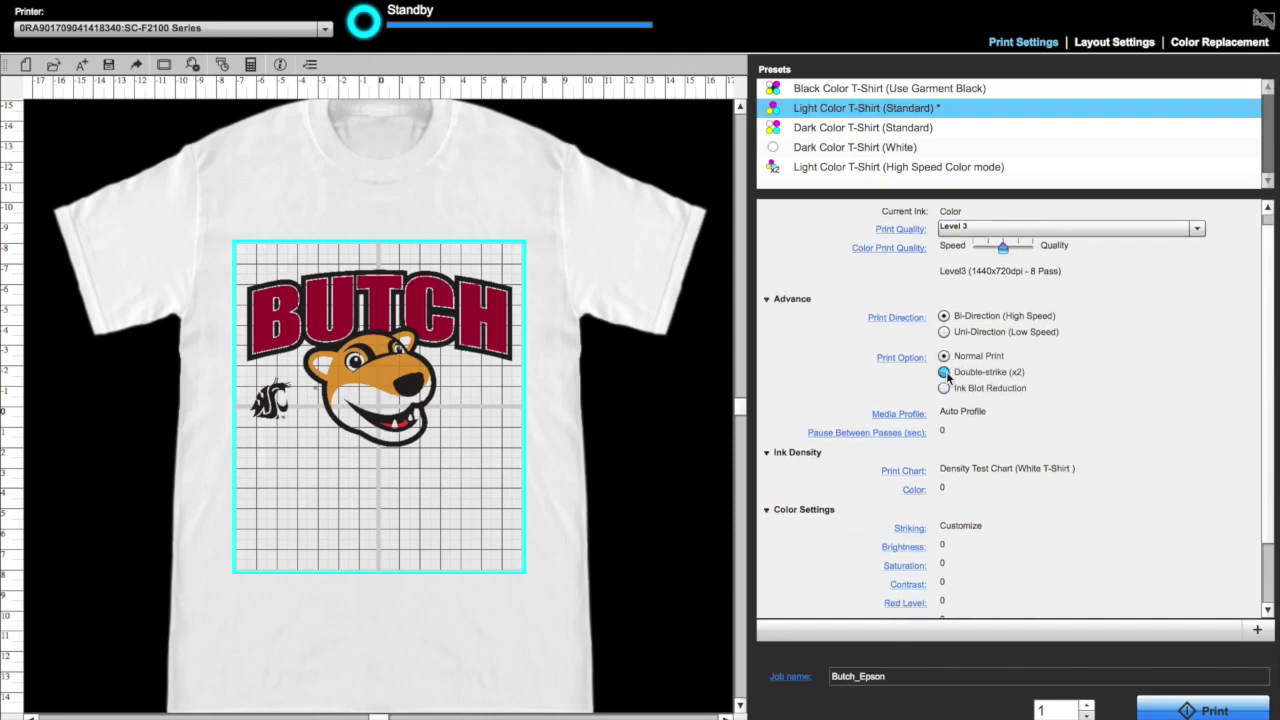
pyautogui.click(945, 388)
pyautogui.click(944, 356)
pyautogui.click(965, 390)
pyautogui.scroll(-3, 1013, 436)
pyautogui.click(889, 370)
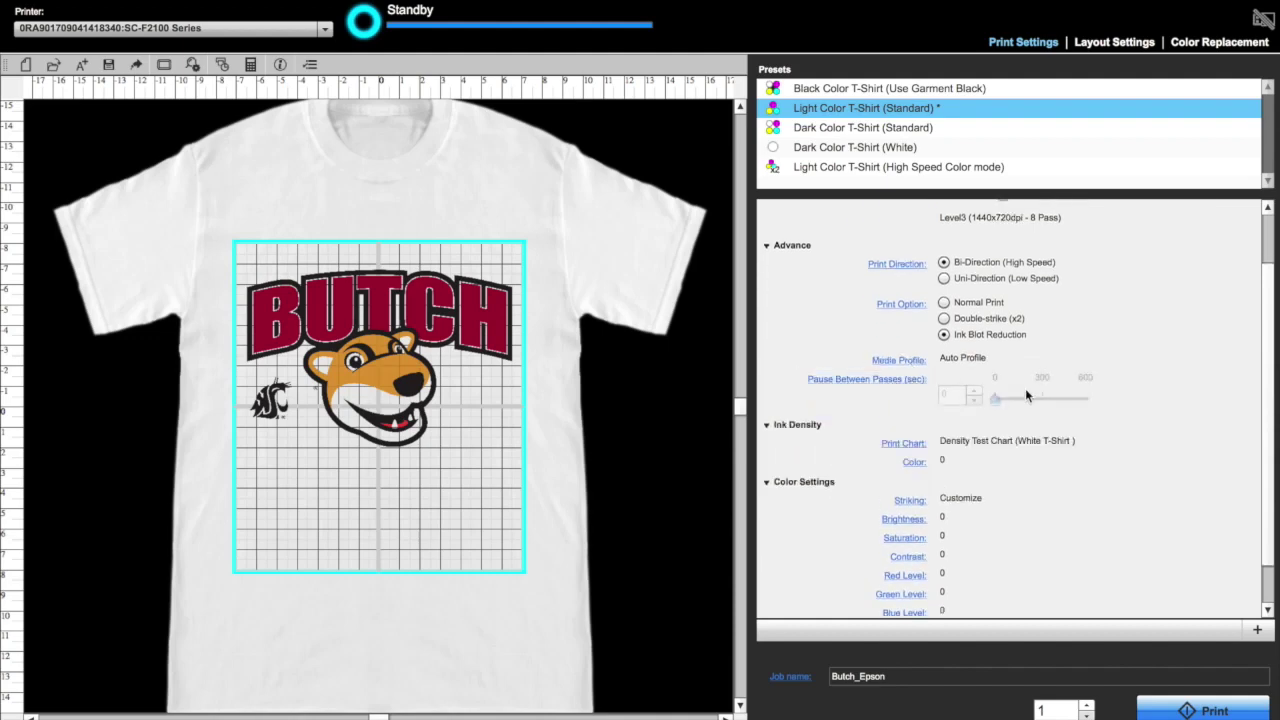
pyautogui.scroll(-2, 1041, 408)
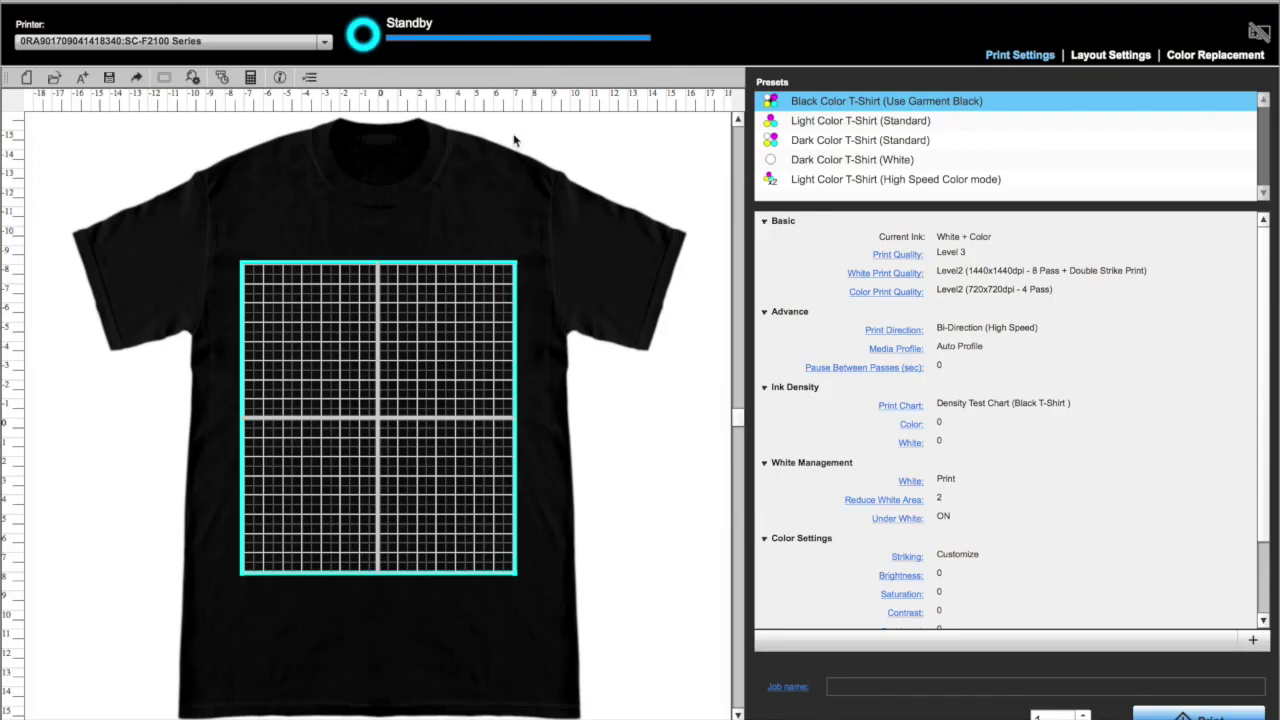
# Open Butch_Epson.png from the Desktop onto the black shirt and return to Print Settings.
pyautogui.click(175, 0)
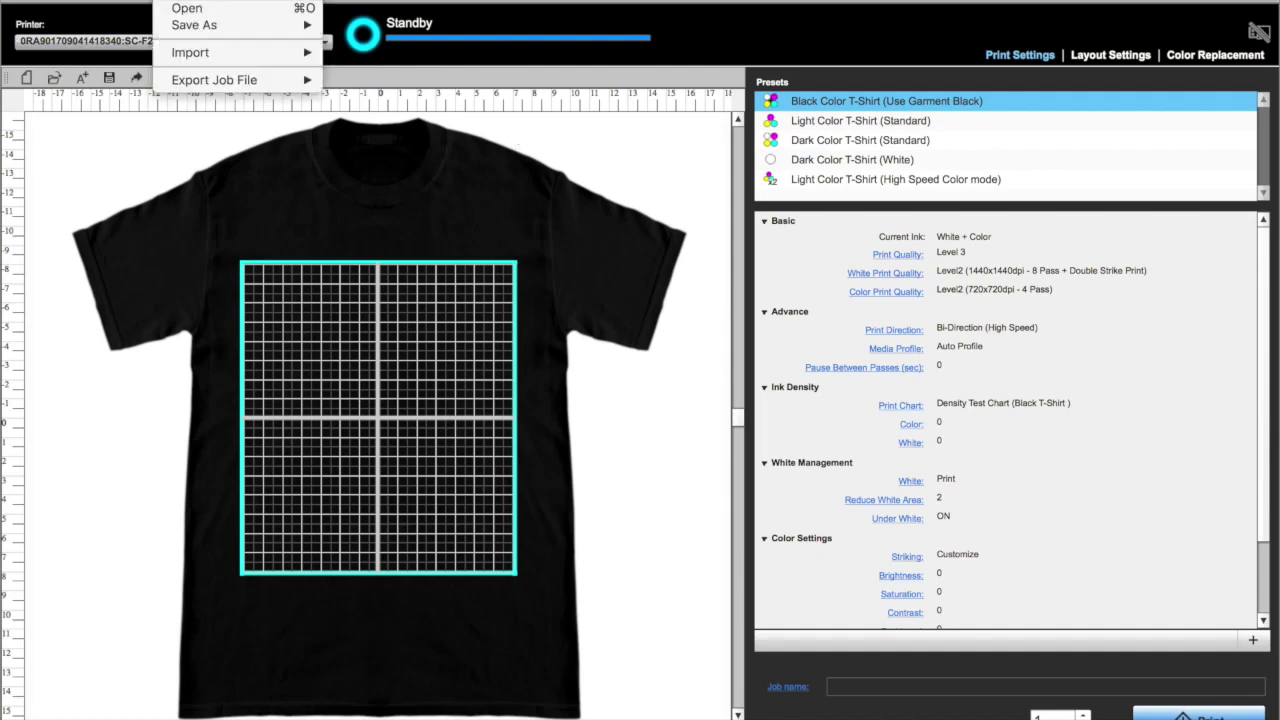
pyautogui.click(186, 8)
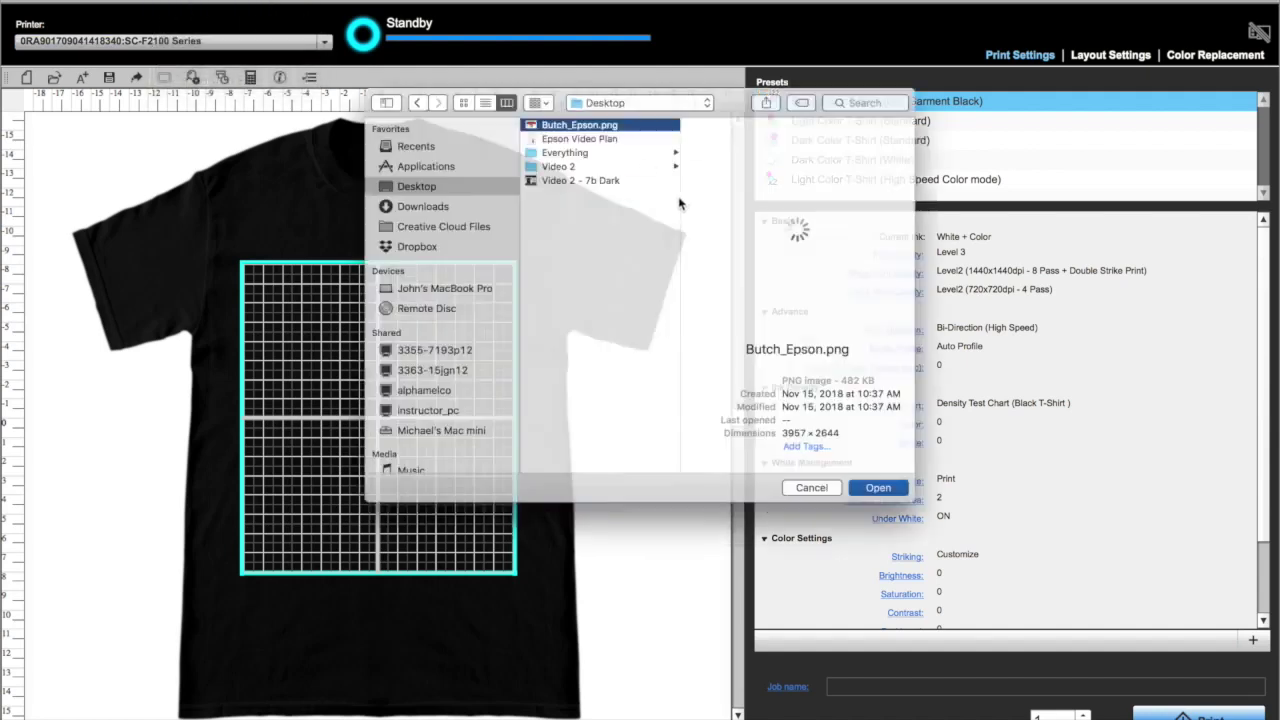
pyautogui.doubleClick(575, 124)
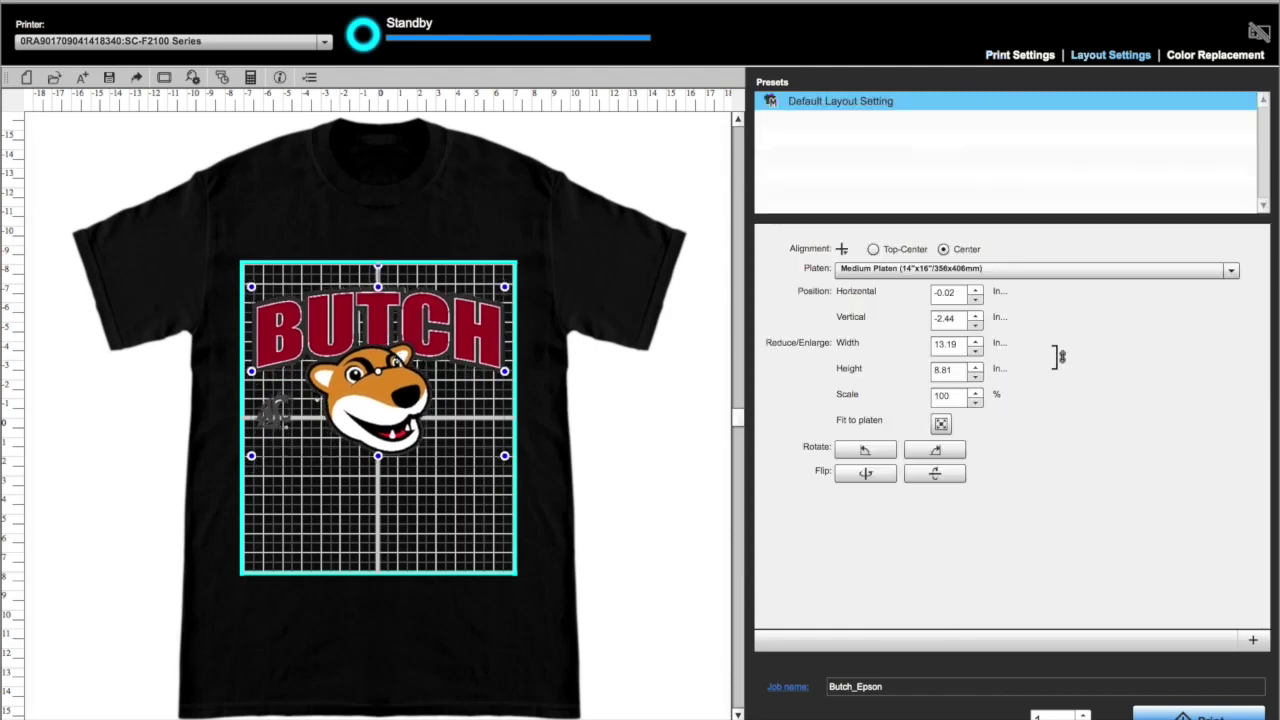
pyautogui.click(1020, 55)
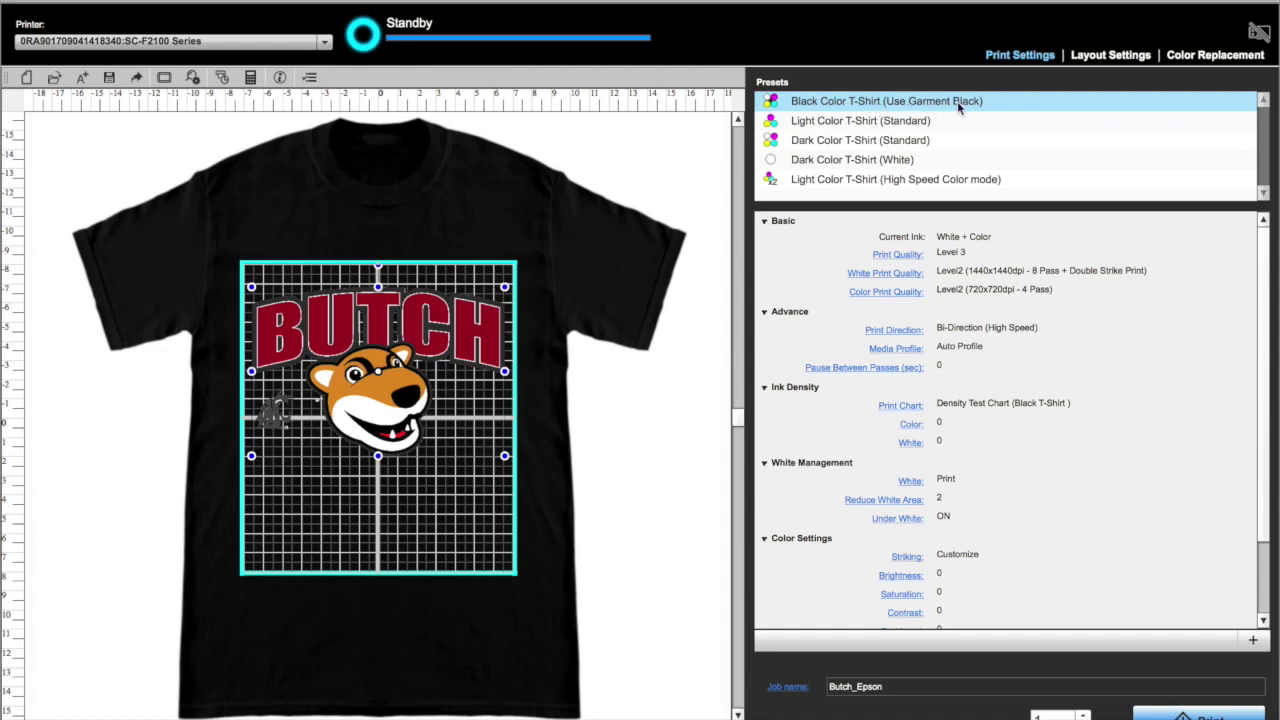
pyautogui.click(873, 106)
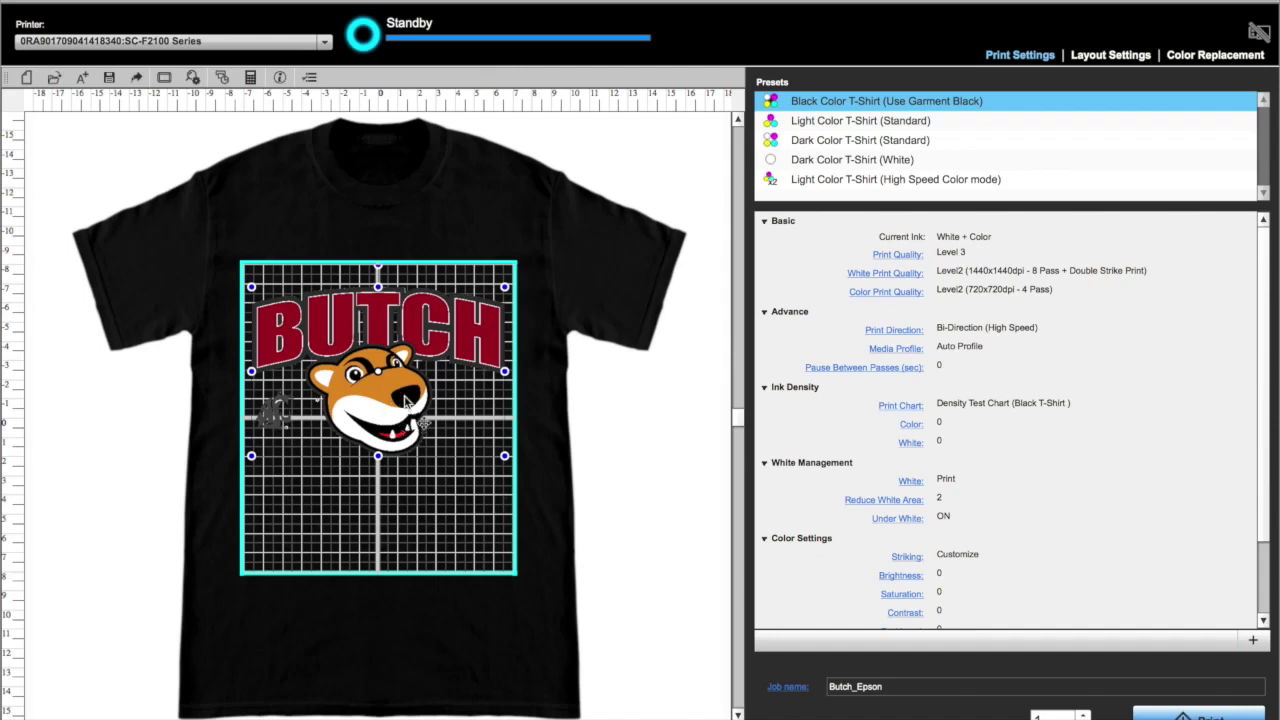
pyautogui.click(825, 140)
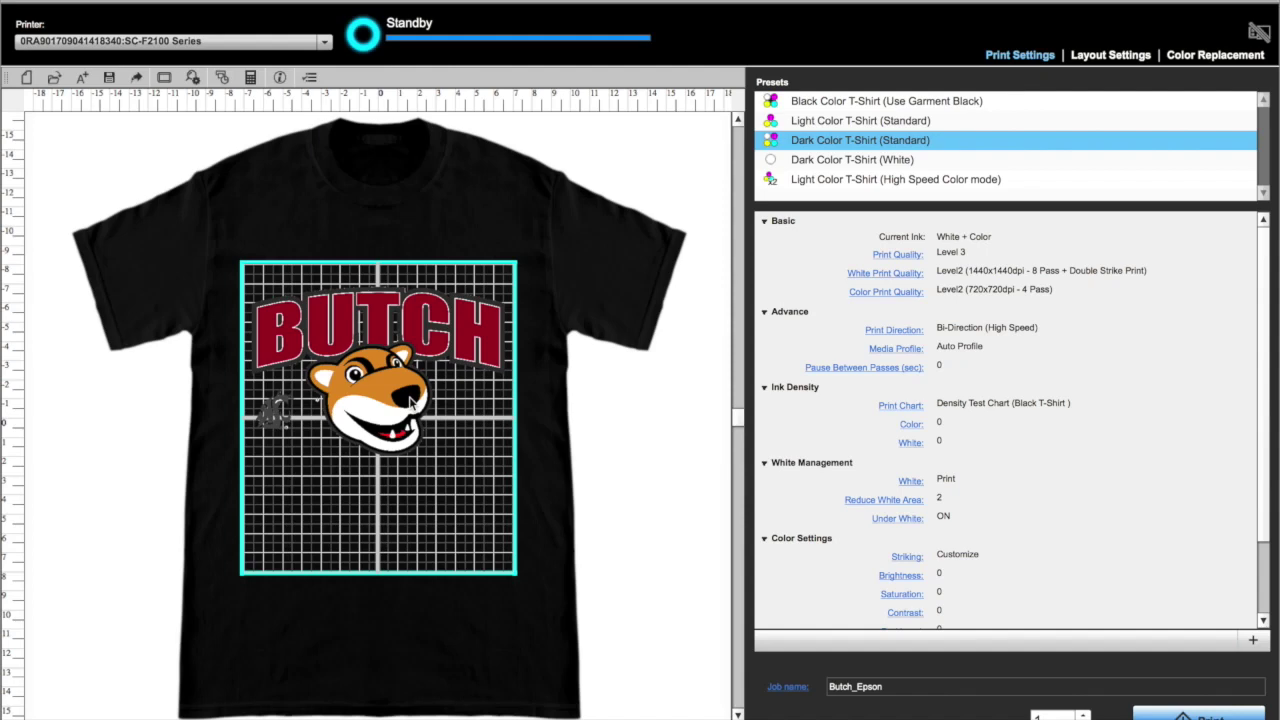
pyautogui.click(855, 101)
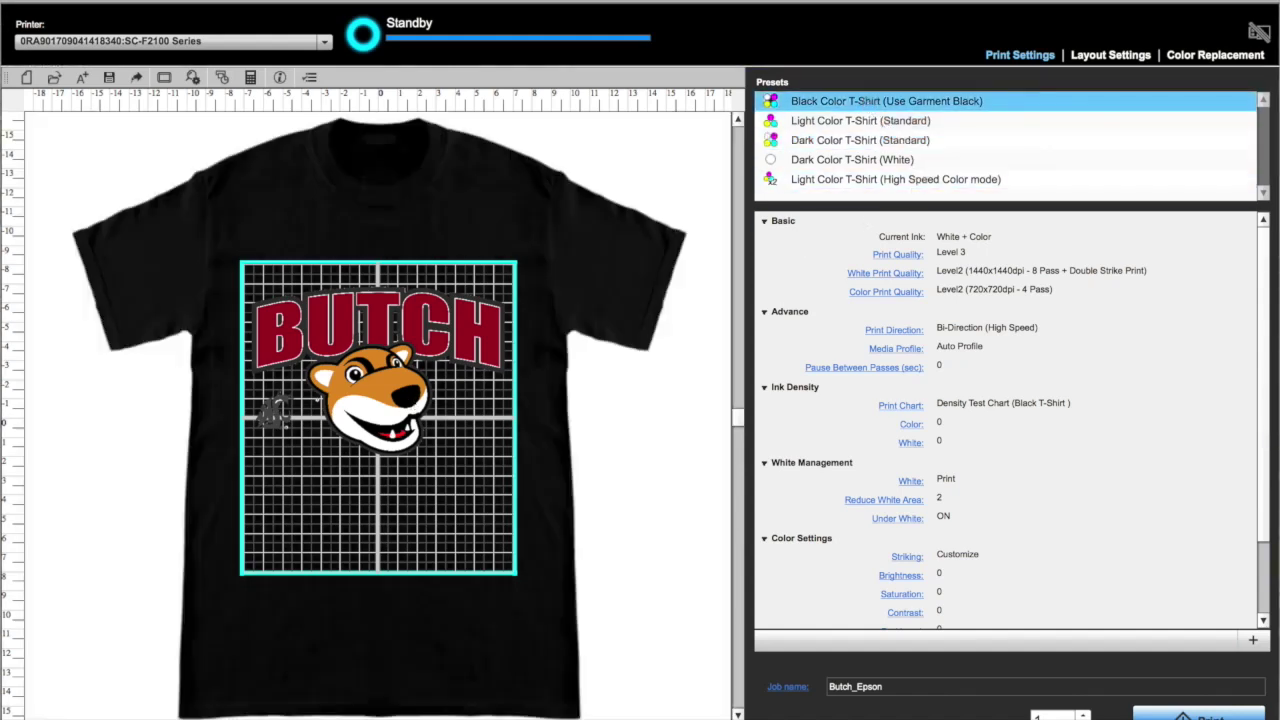
pyautogui.click(900, 256)
pyautogui.click(1192, 254)
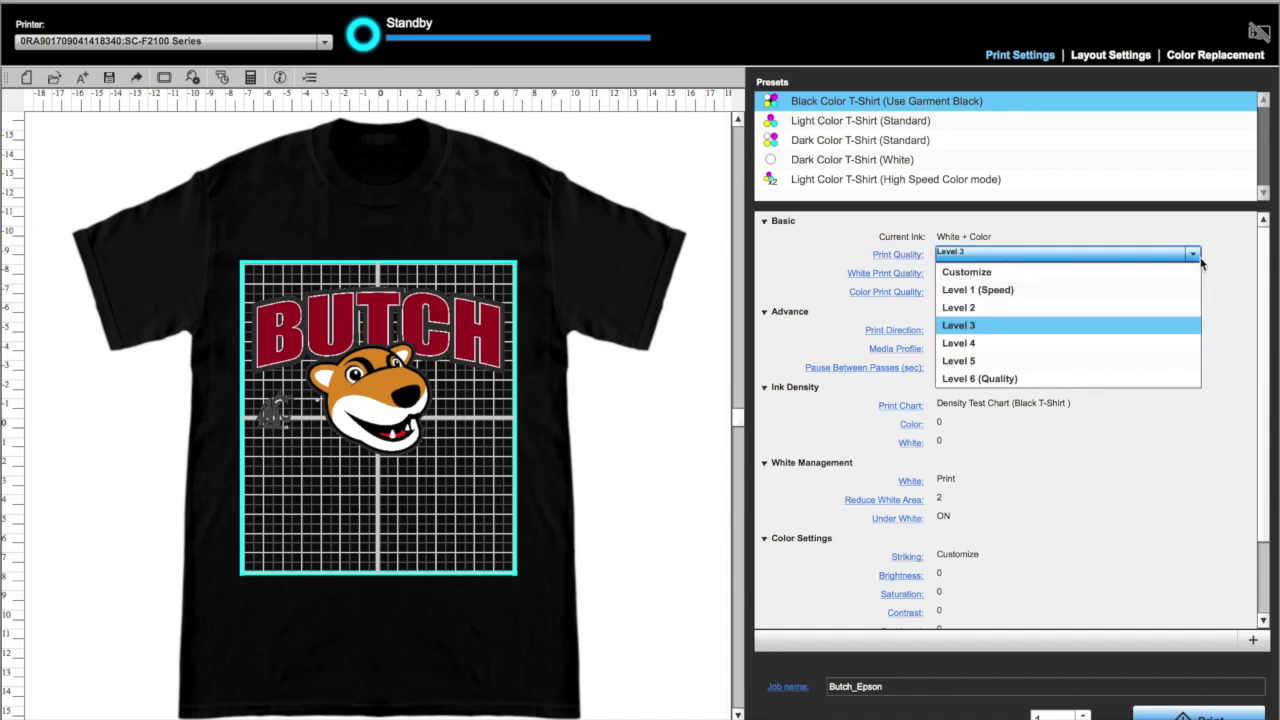
pyautogui.click(1090, 326)
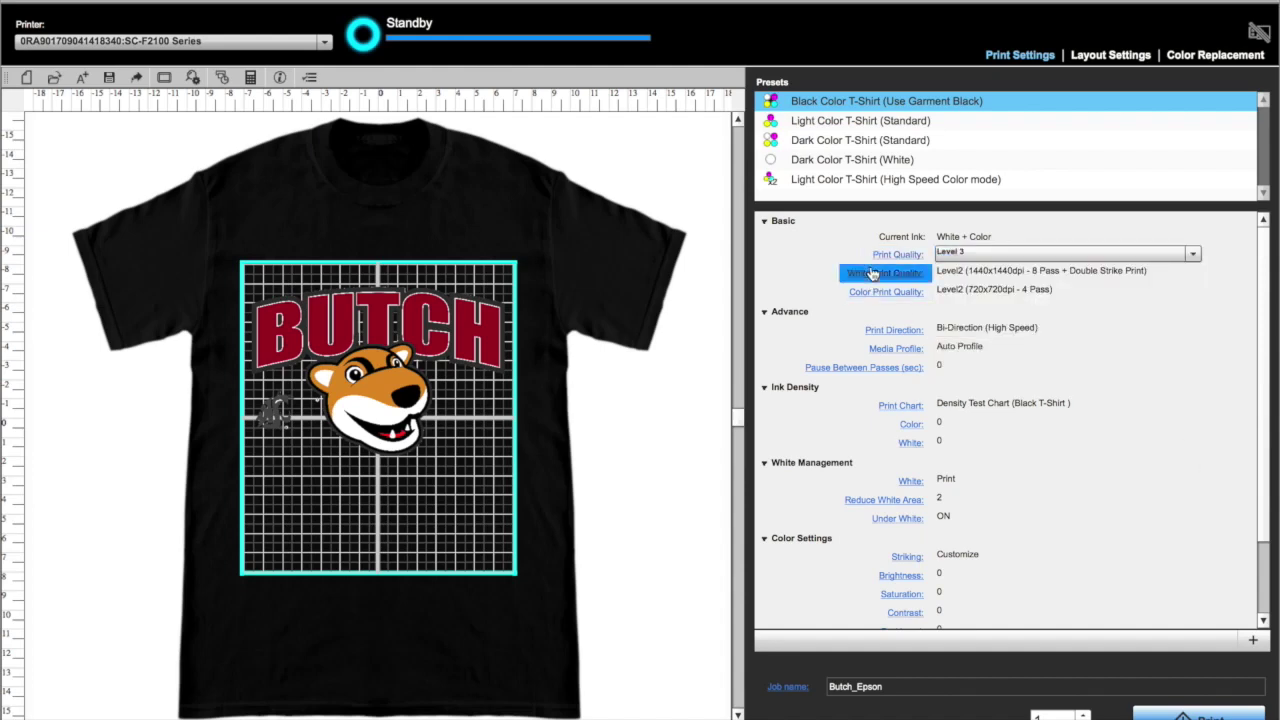
pyautogui.click(885, 273)
pyautogui.click(886, 336)
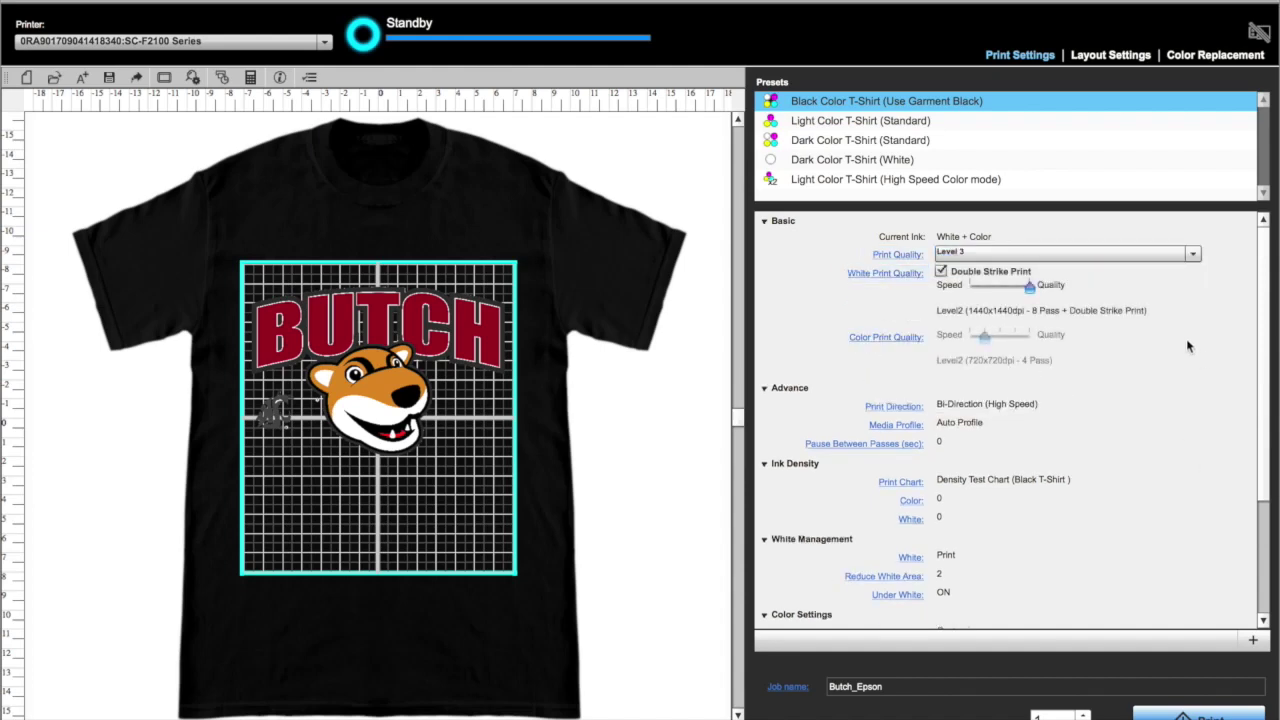
pyautogui.click(1192, 254)
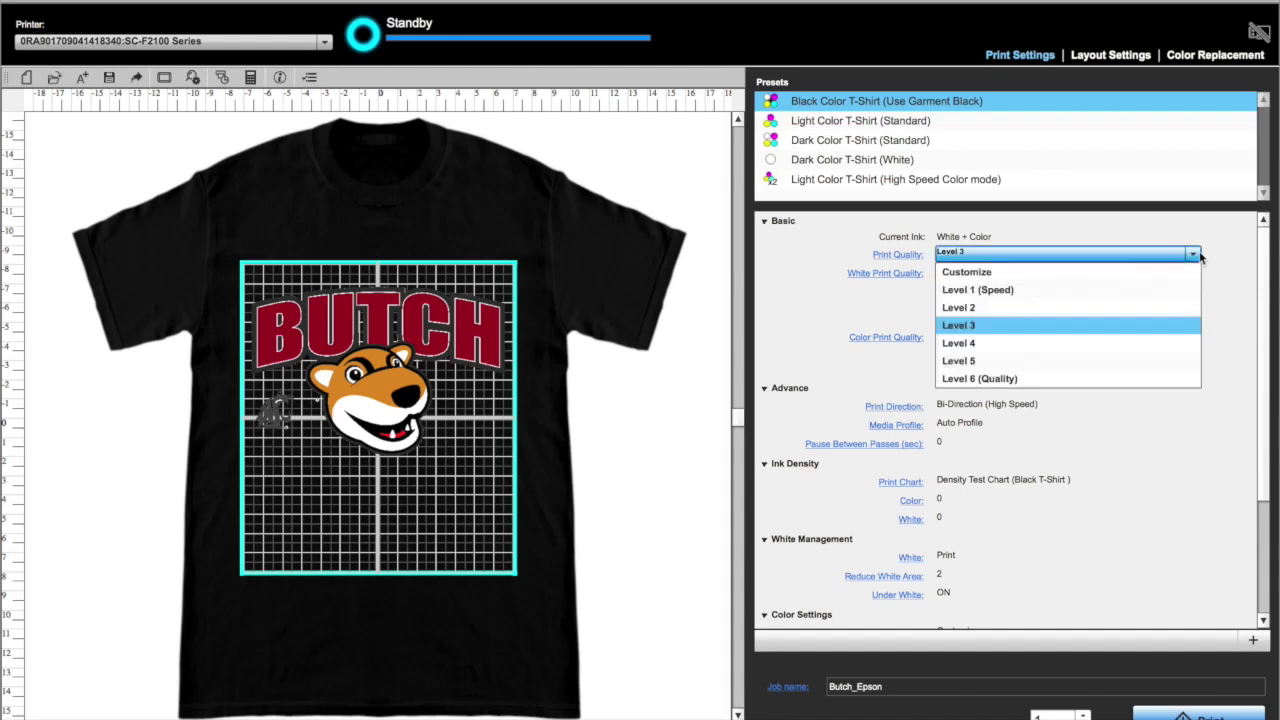
pyautogui.click(970, 378)
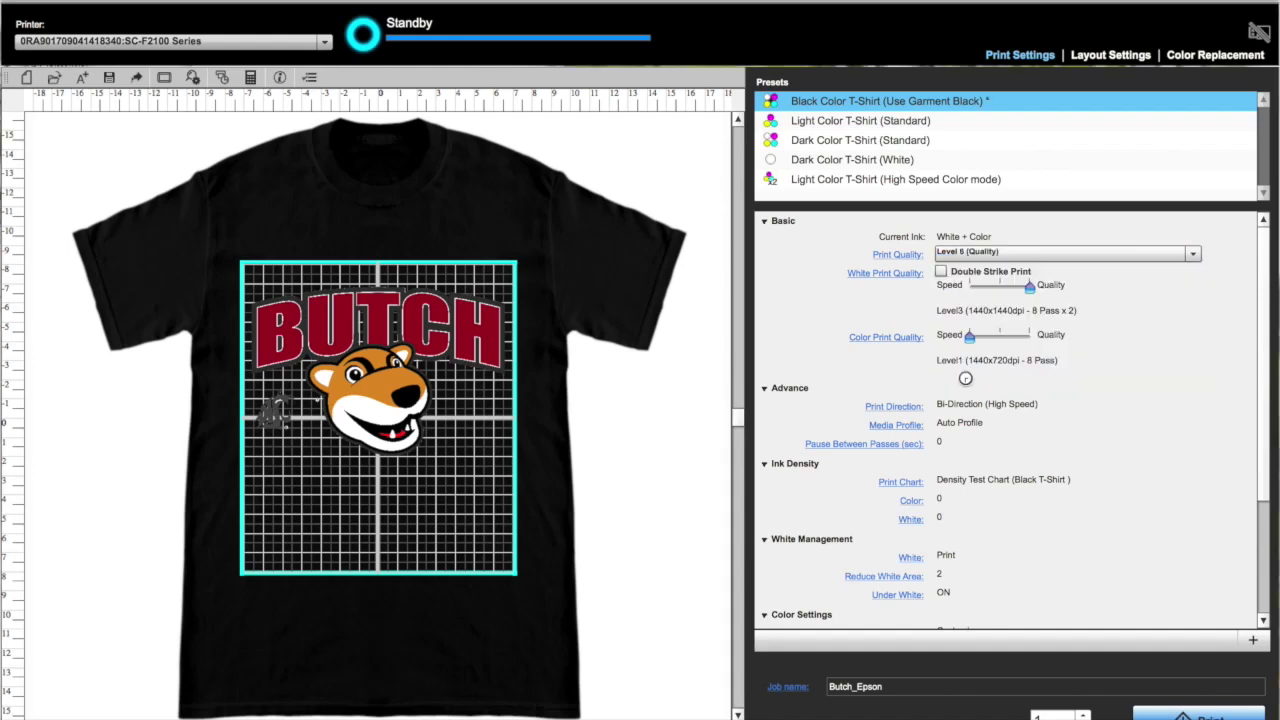
pyautogui.click(941, 271)
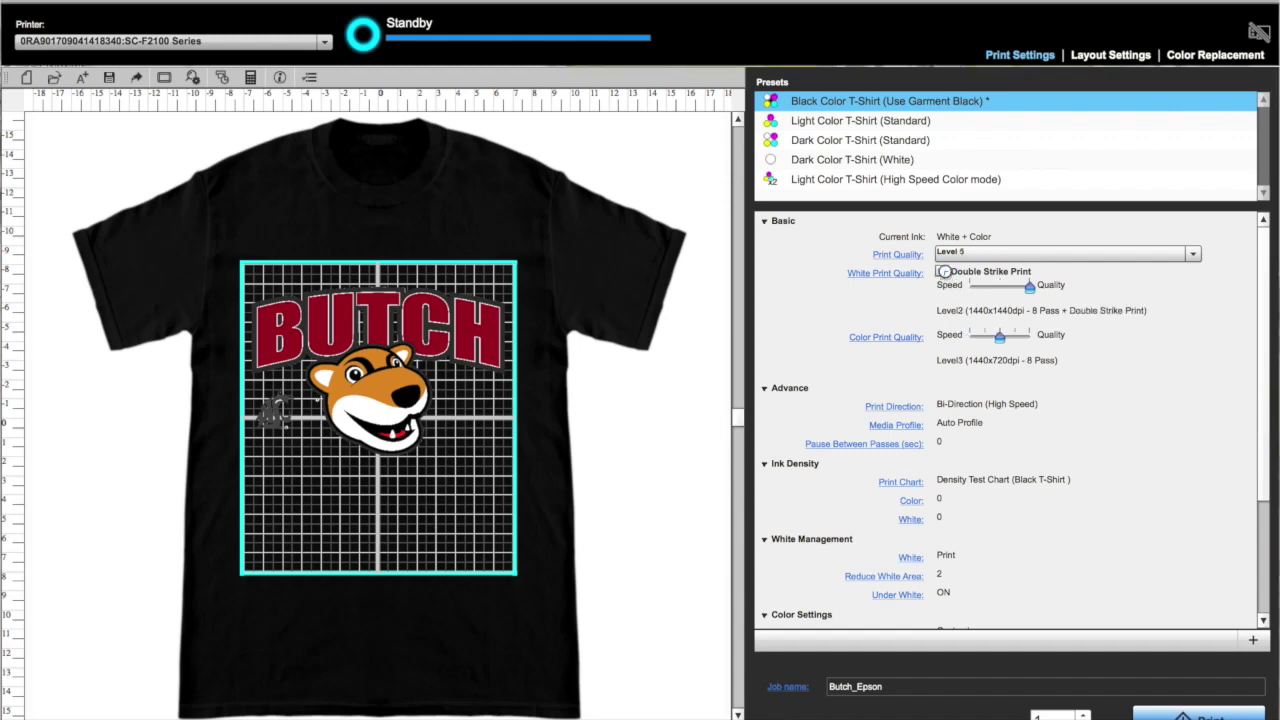
pyautogui.click(1190, 255)
pyautogui.click(922, 329)
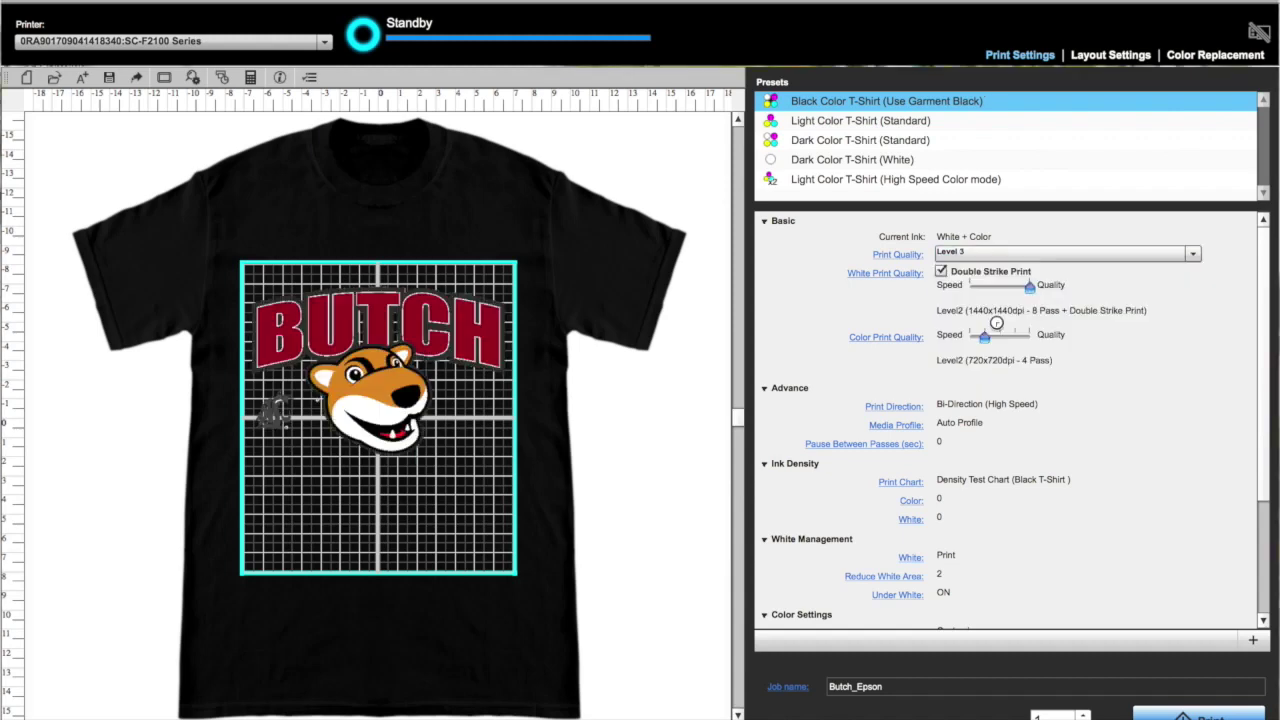
pyautogui.scroll(-4, 1106, 368)
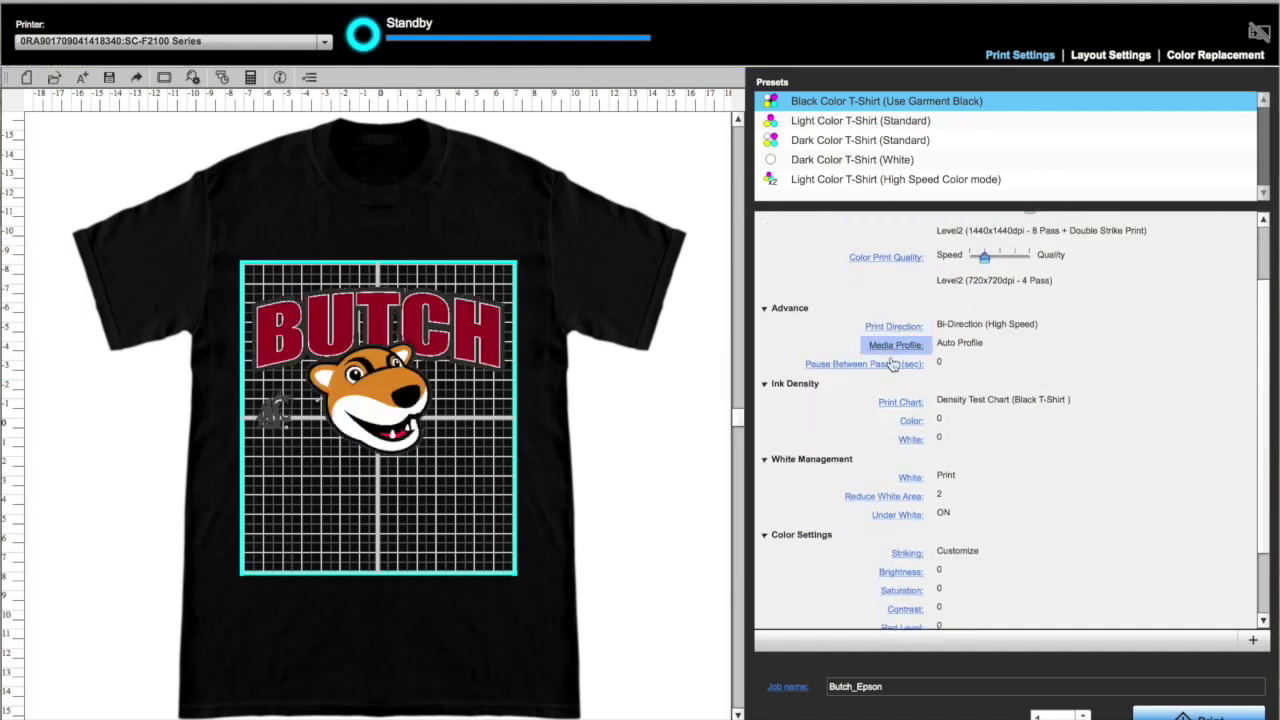
pyautogui.click(890, 364)
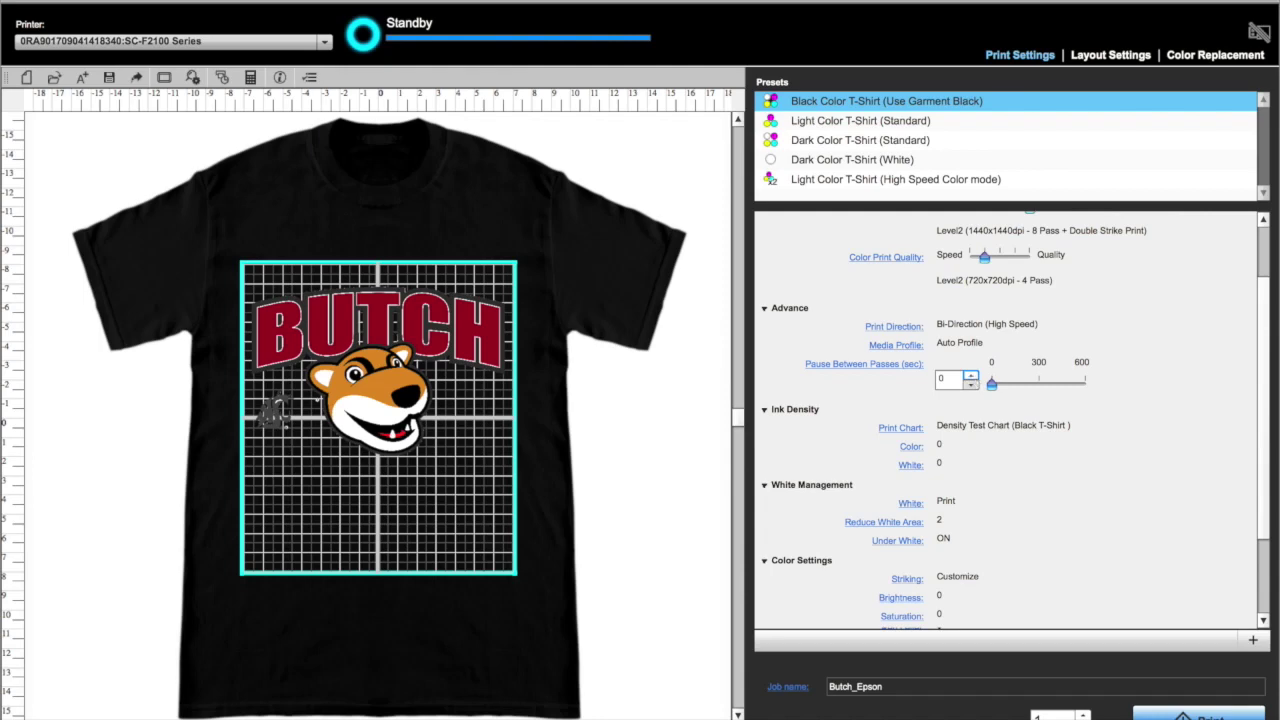
pyautogui.write('10')
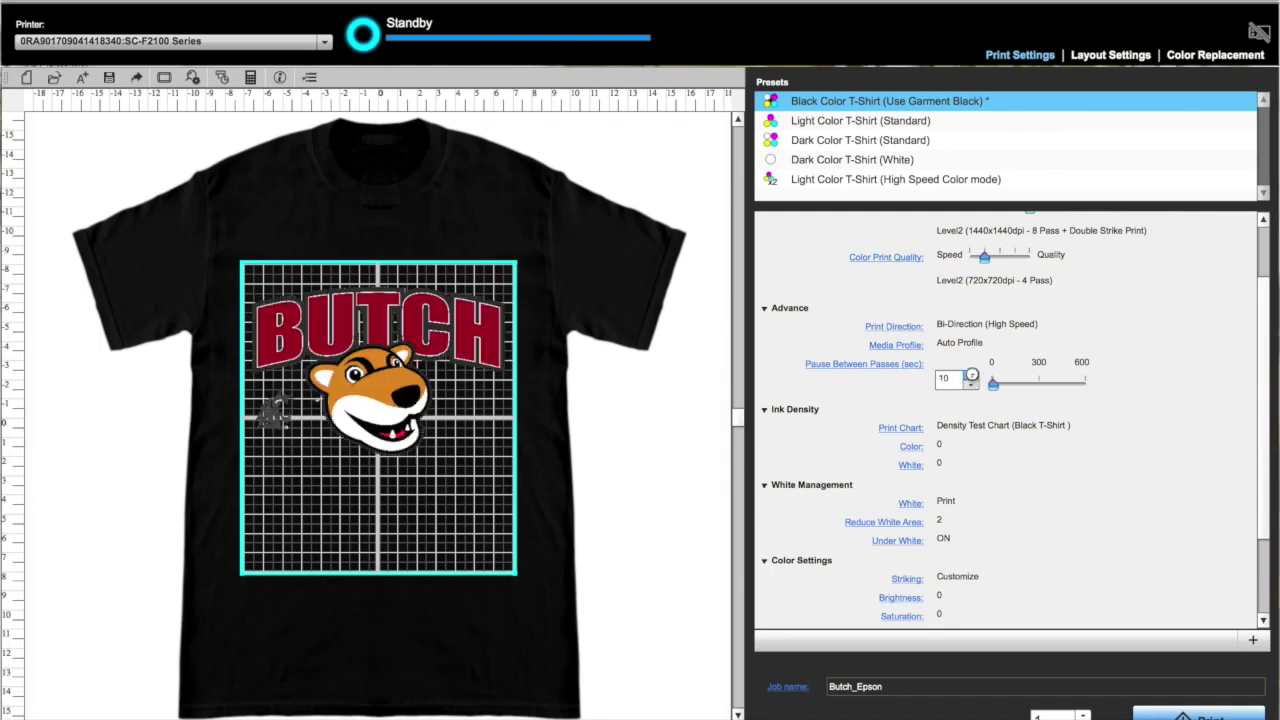
pyautogui.scroll(2, 1104, 402)
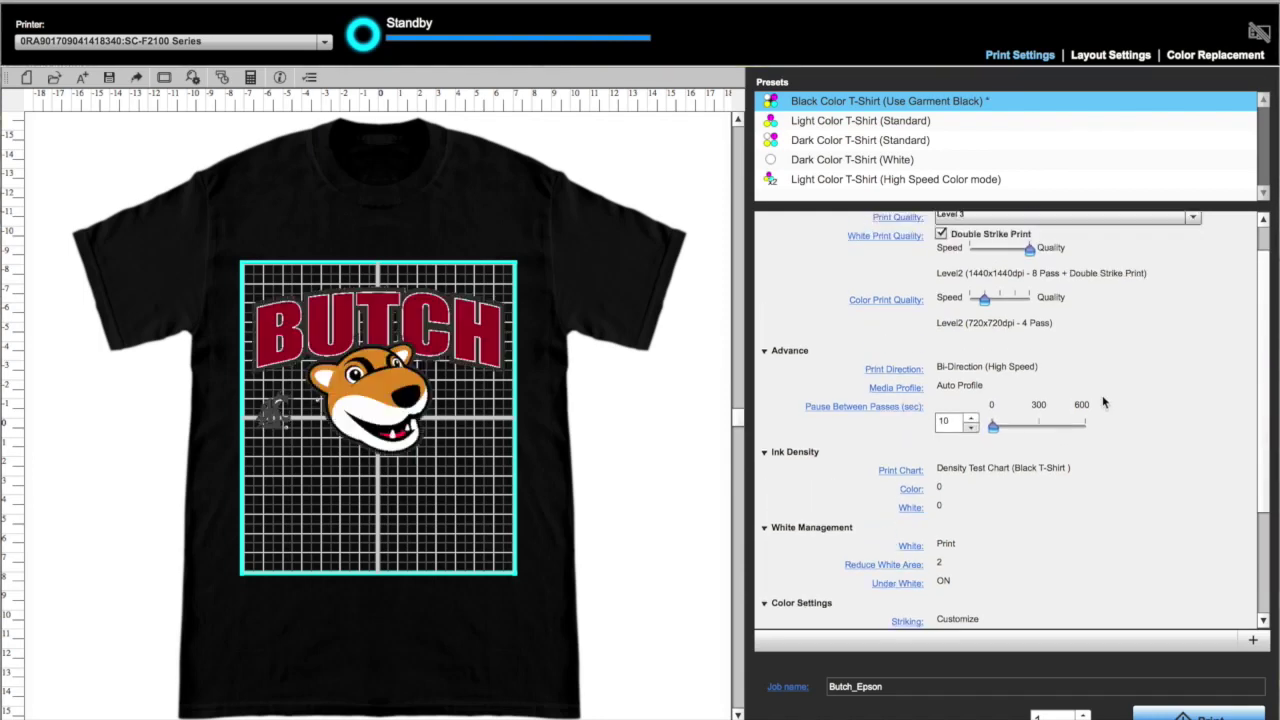
pyautogui.scroll(1, 1104, 402)
pyautogui.click(970, 468)
pyautogui.scroll(-2, 1041, 469)
# Try raising the color and white ink density adjustments, then return both to 0.
pyautogui.click(911, 436)
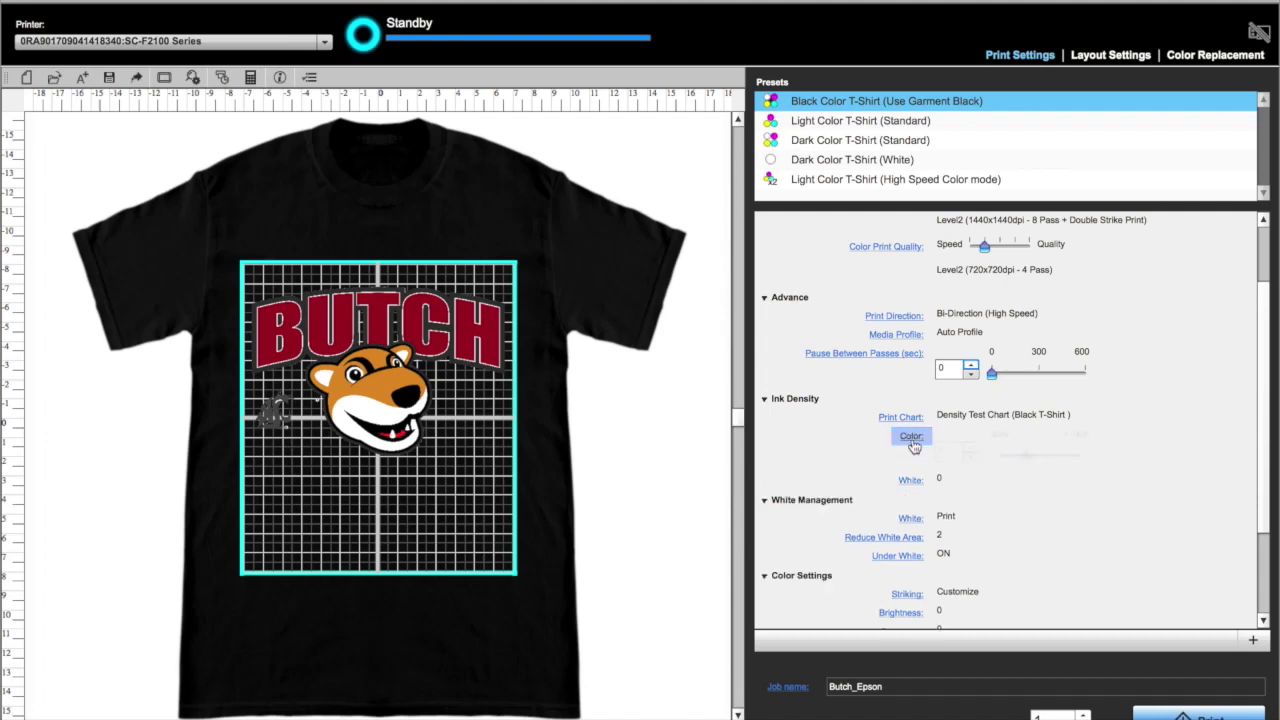
pyautogui.click(910, 480)
pyautogui.scroll(-3, 1113, 491)
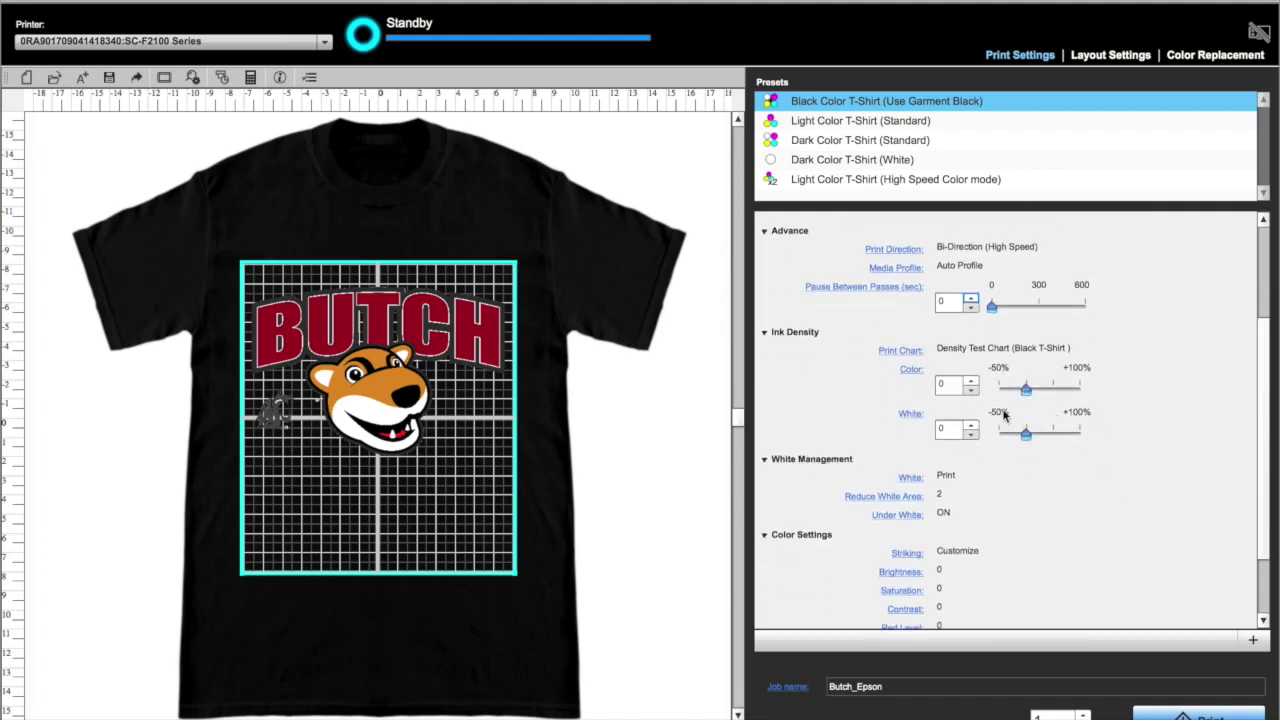
pyautogui.click(969, 382)
pyautogui.click(969, 382)
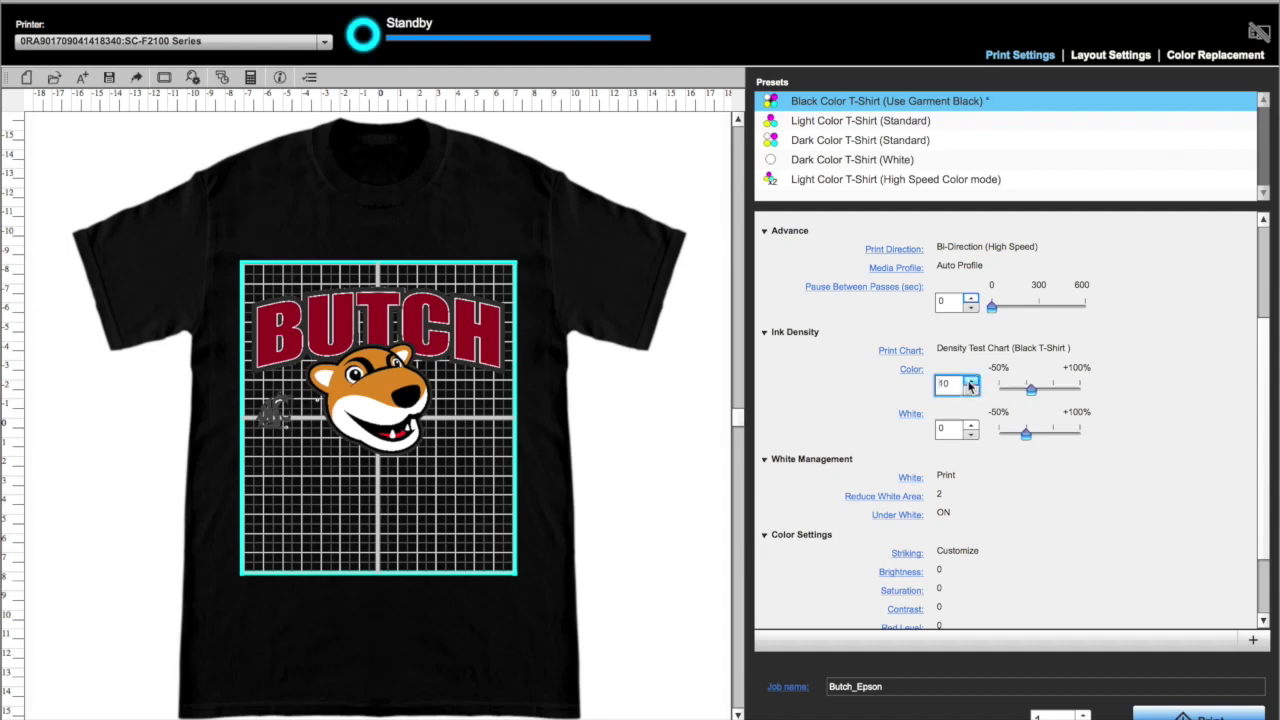
pyautogui.click(971, 426)
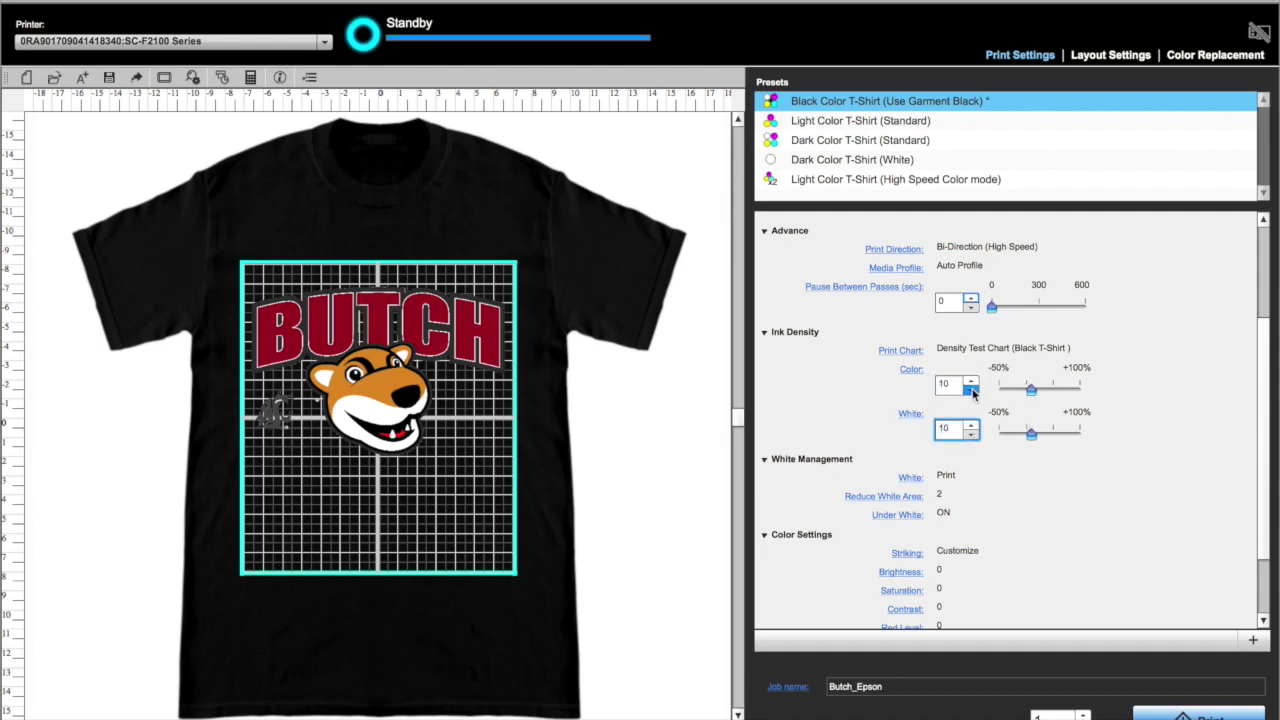
pyautogui.click(970, 389)
pyautogui.click(970, 389)
pyautogui.click(970, 433)
pyautogui.click(970, 433)
pyautogui.scroll(-1, 1170, 515)
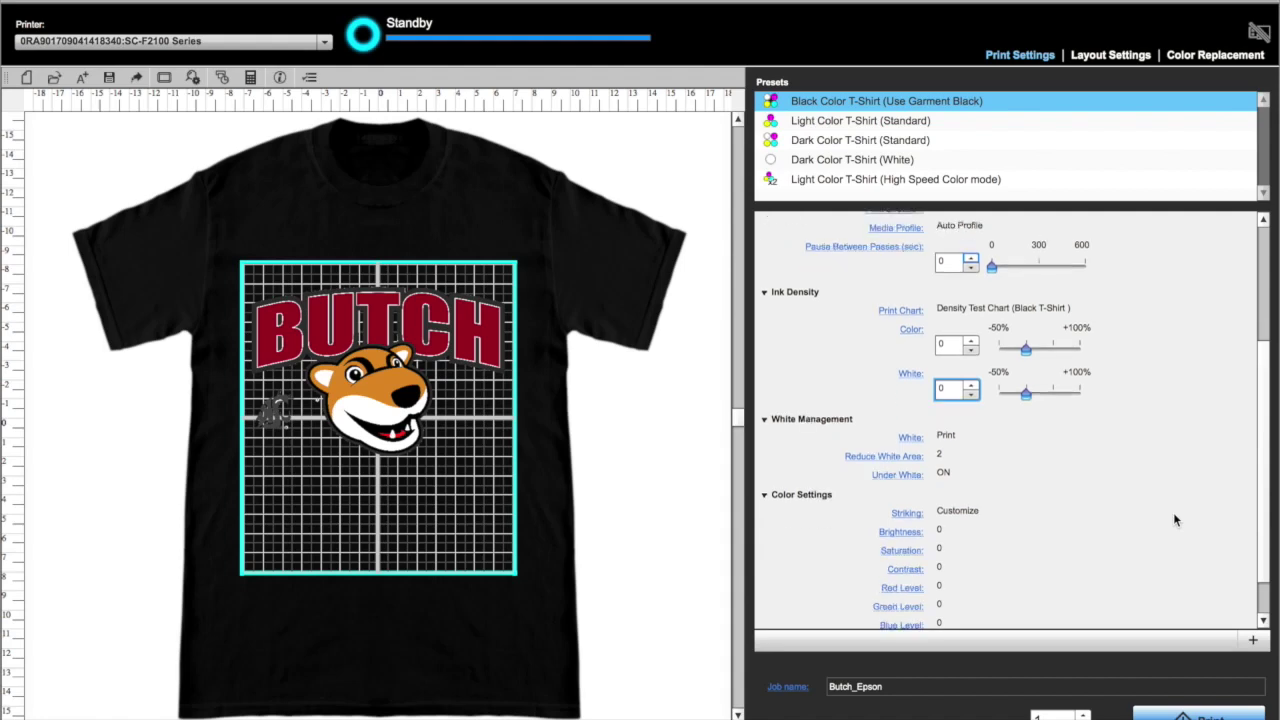
# Raise Reduce White Area from 2 to 4 and bring up the ink cost estimate.
pyautogui.click(918, 458)
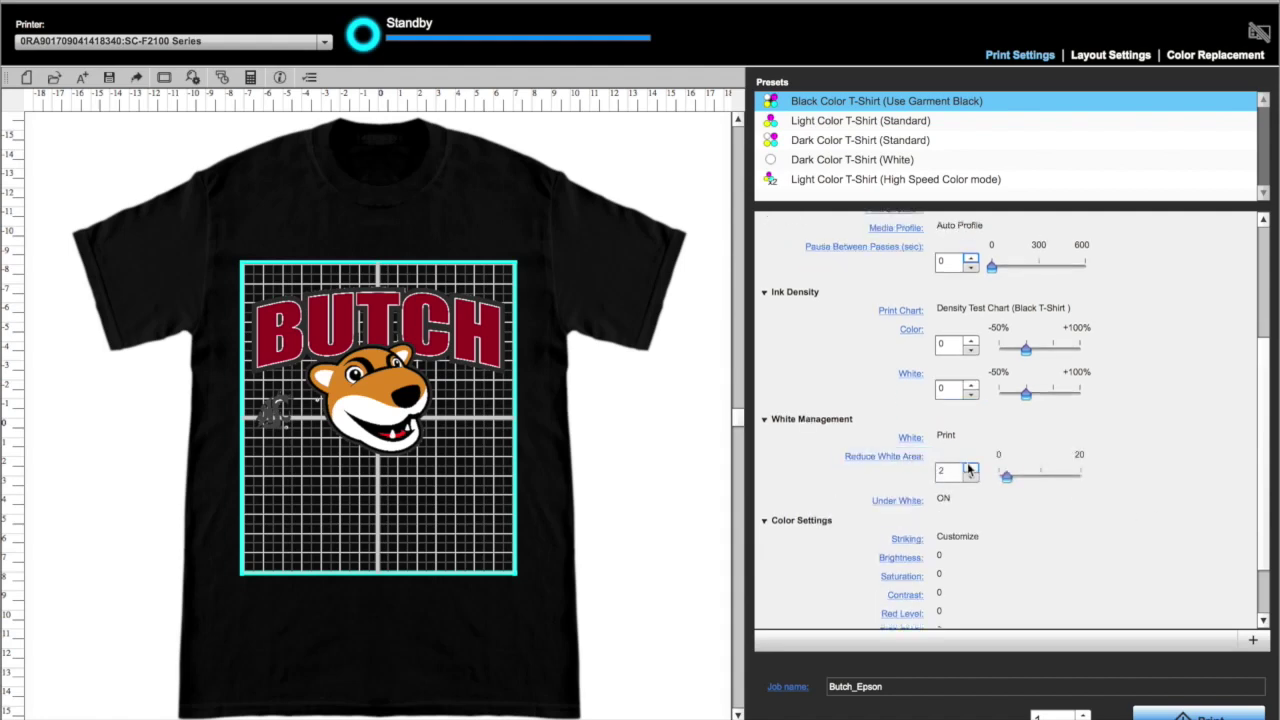
pyautogui.click(970, 467)
pyautogui.click(970, 467)
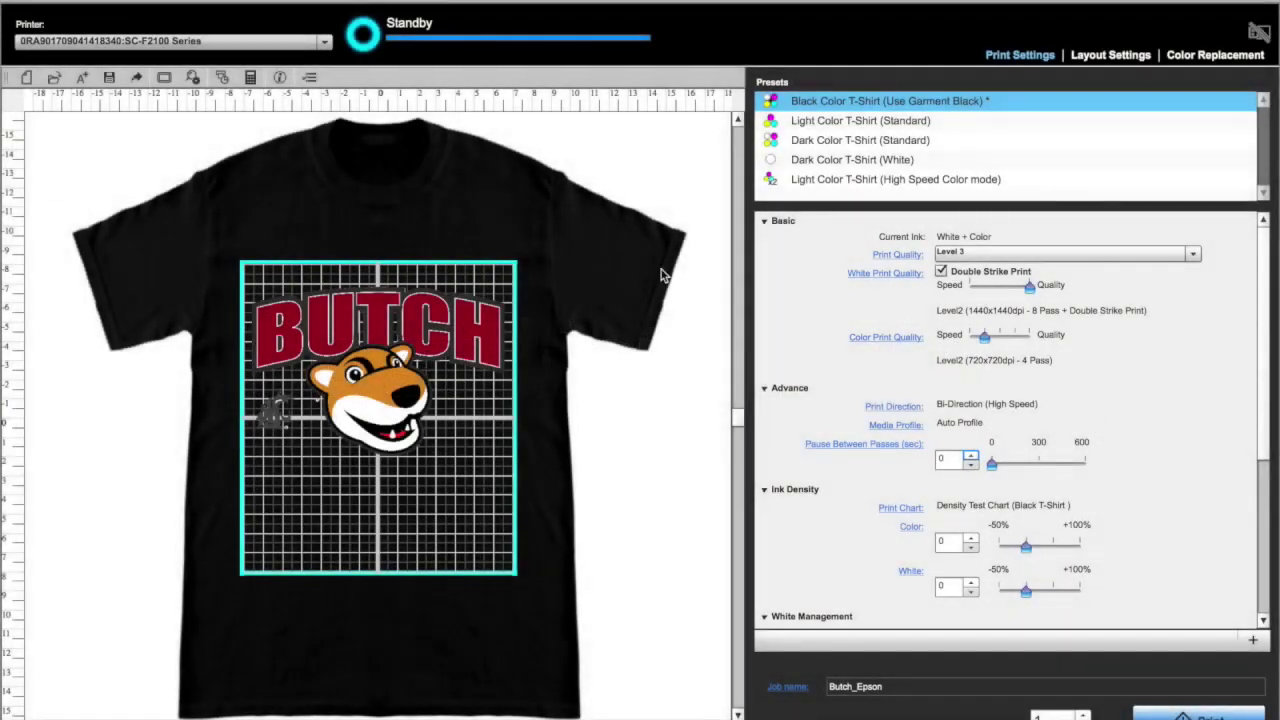
pyautogui.click(251, 88)
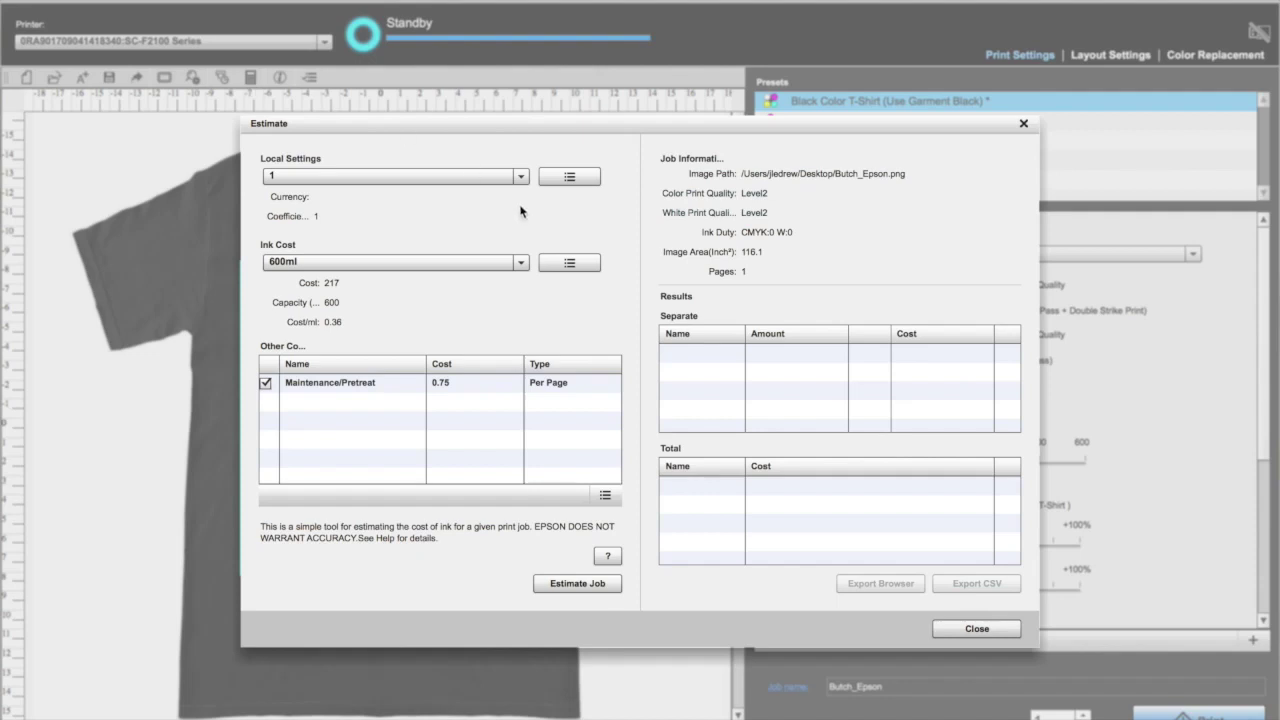
# Add a local settings preset named 50 with coefficient 50, keeping preset 1 active.
pyautogui.click(521, 177)
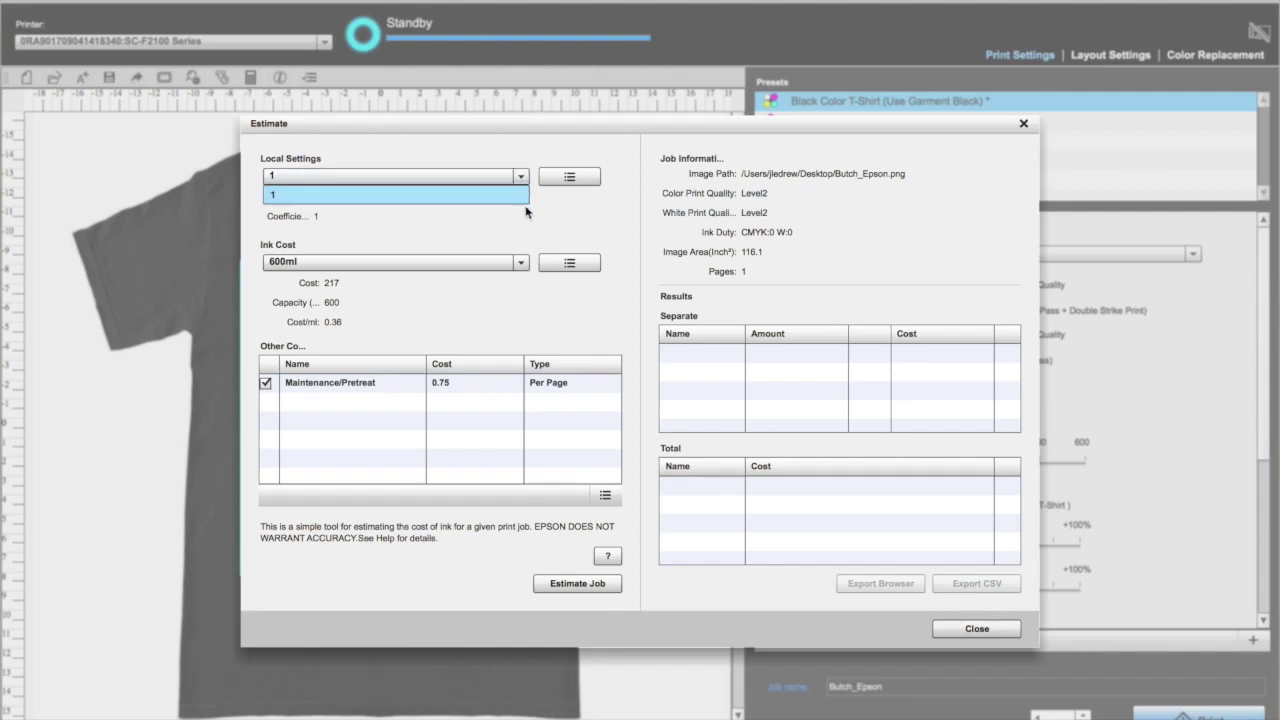
pyautogui.click(520, 194)
pyautogui.click(566, 175)
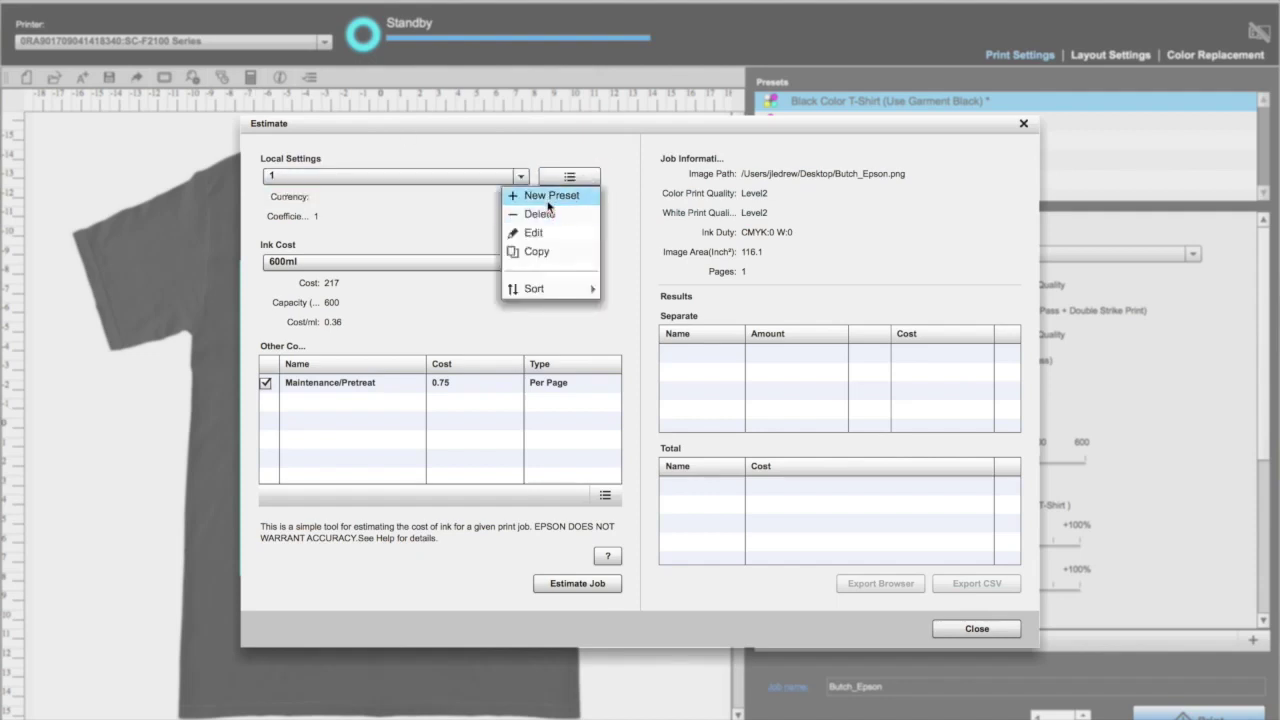
pyautogui.click(545, 196)
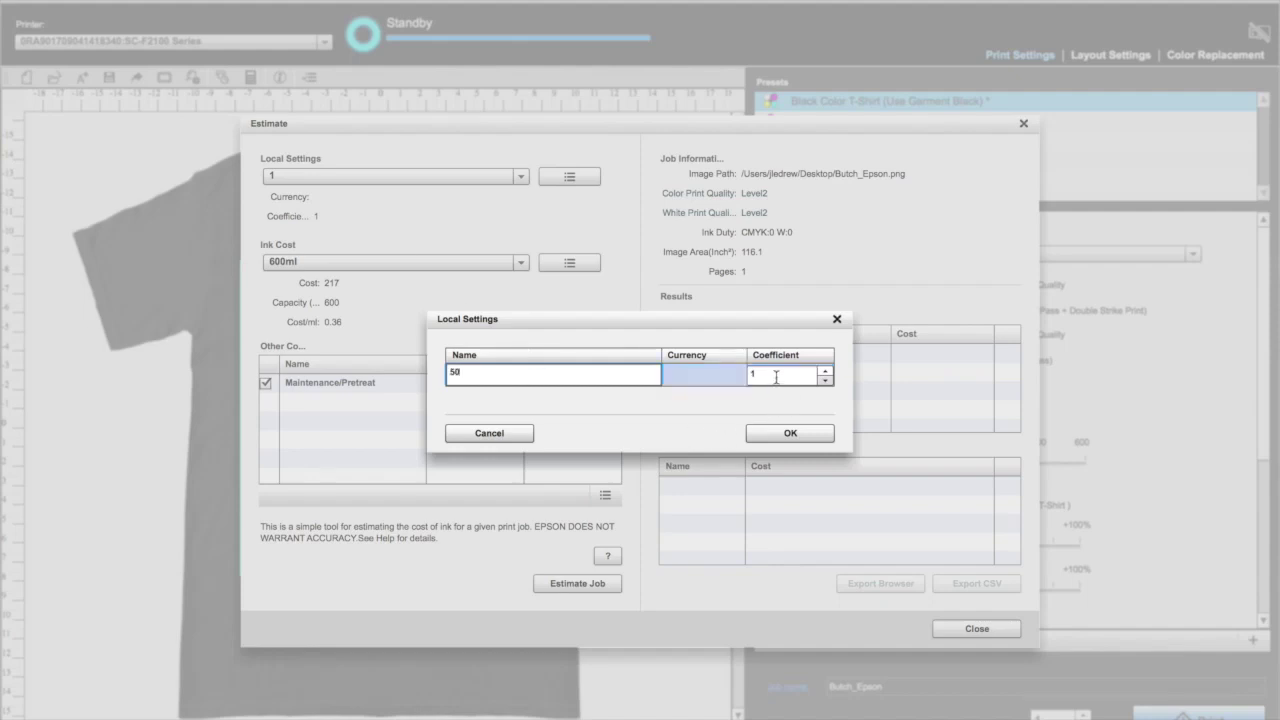
pyautogui.click(745, 380)
pyautogui.click(752, 374)
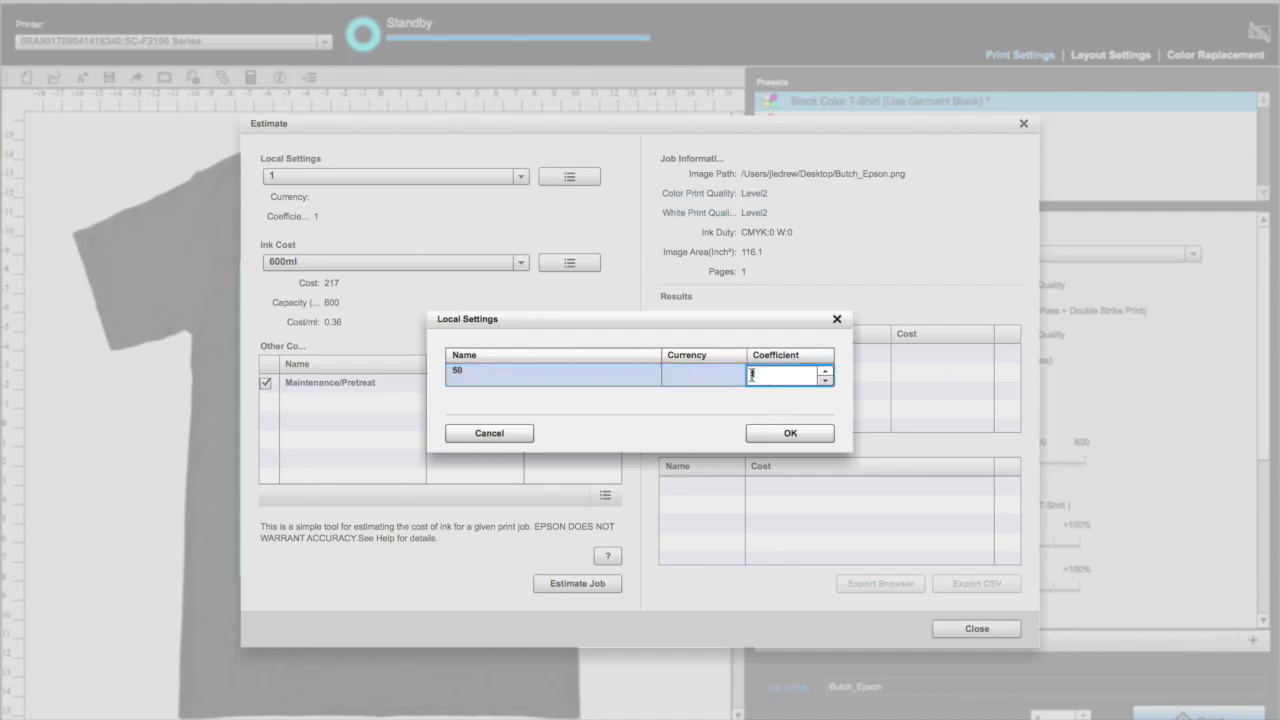
pyautogui.write('50')
pyautogui.click(790, 433)
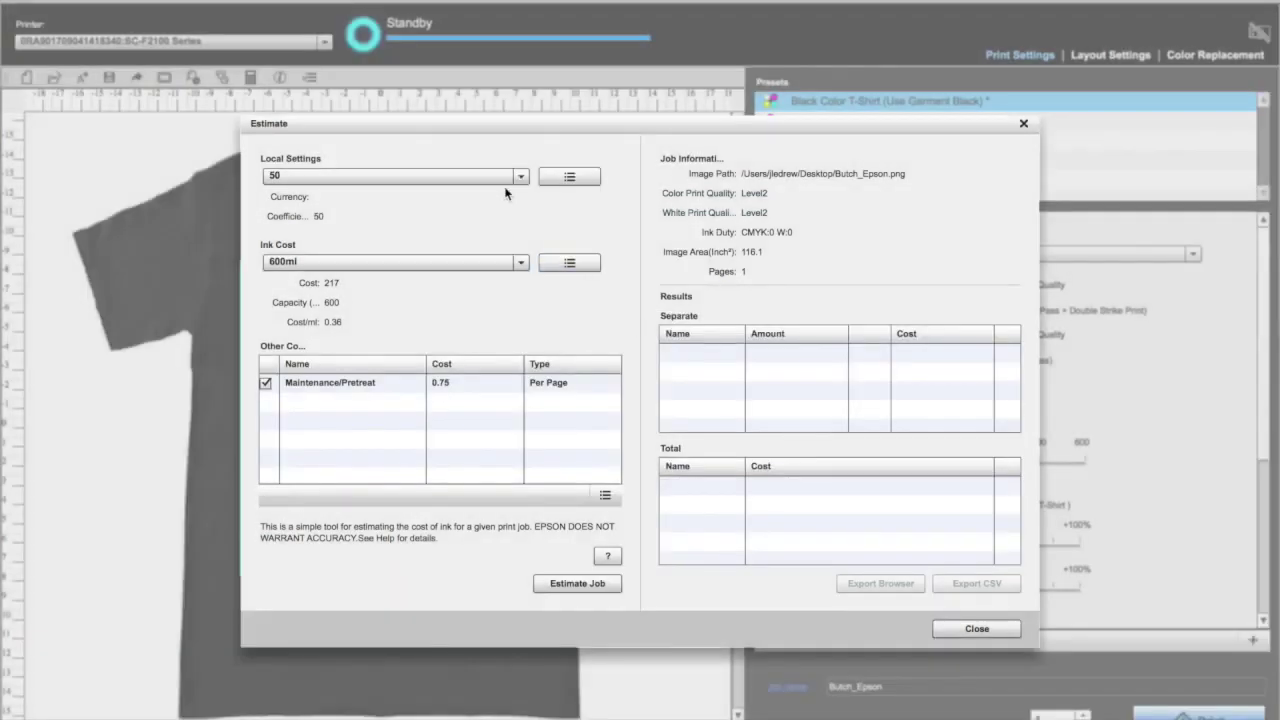
pyautogui.click(505, 177)
pyautogui.click(431, 208)
# Review the 600ml ink cost preset: cost 217, capacity 600, 0.36 per ml.
pyautogui.click(520, 263)
pyautogui.click(571, 263)
pyautogui.click(571, 263)
pyautogui.click(535, 319)
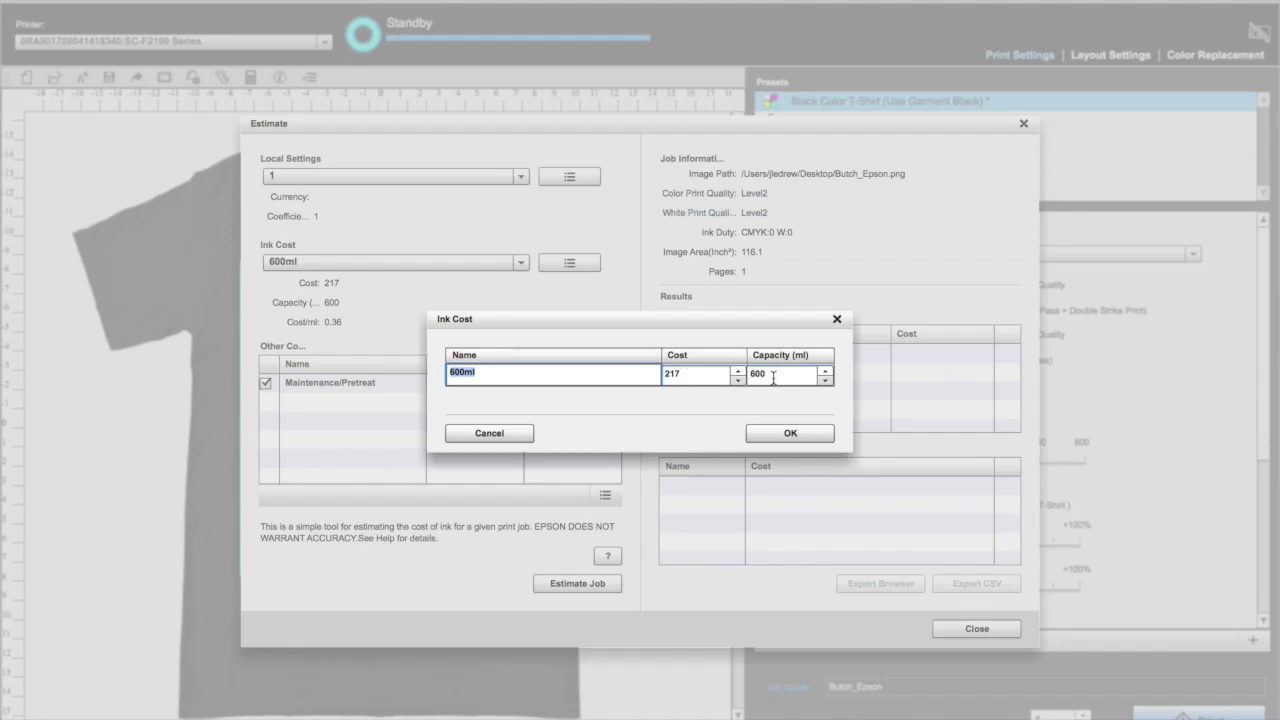
pyautogui.click(638, 374)
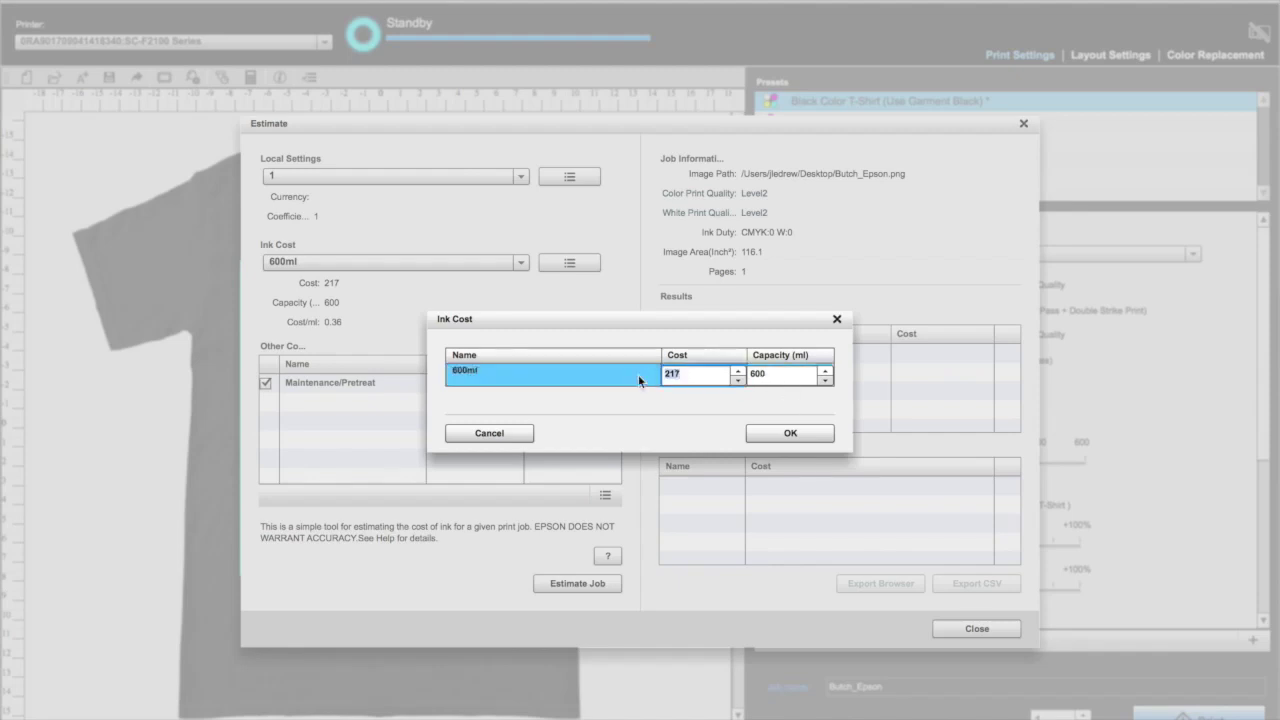
pyautogui.click(808, 433)
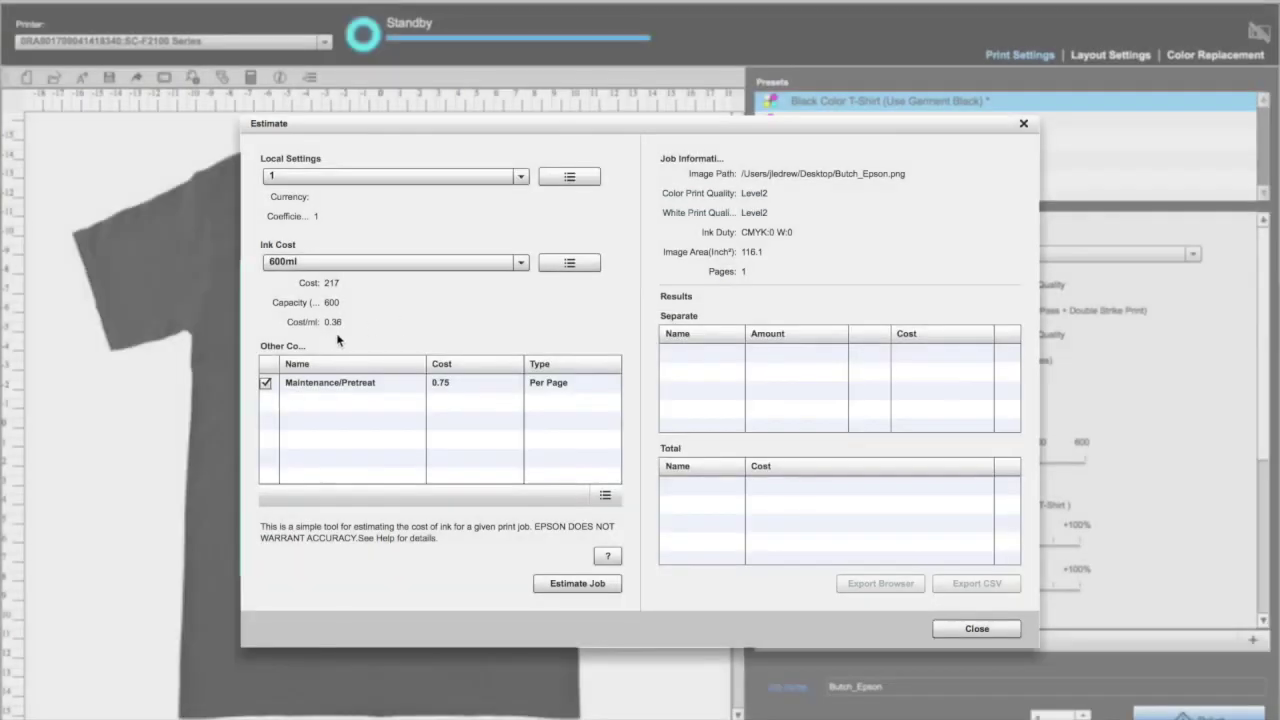
pyautogui.doubleClick(338, 322)
# Check the Maintenance/Pretreat other cost is 0.75 per page and select it.
pyautogui.click(293, 386)
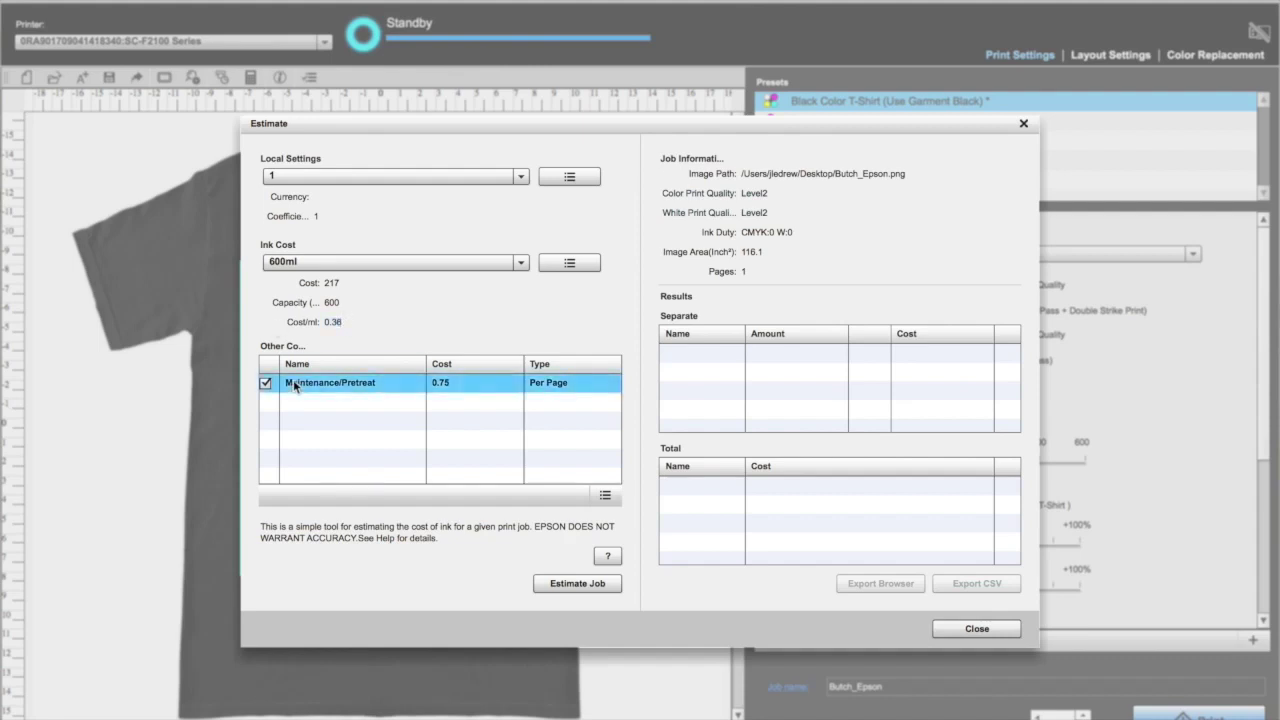
pyautogui.click(606, 497)
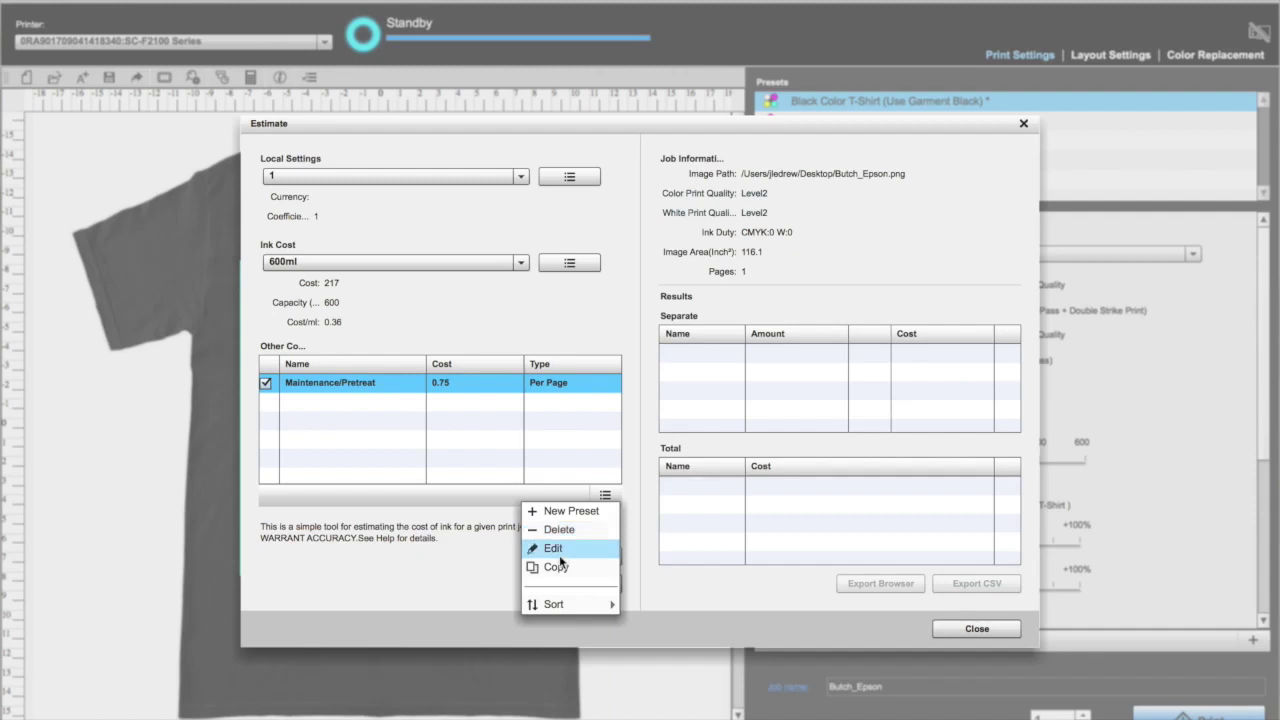
pyautogui.click(556, 549)
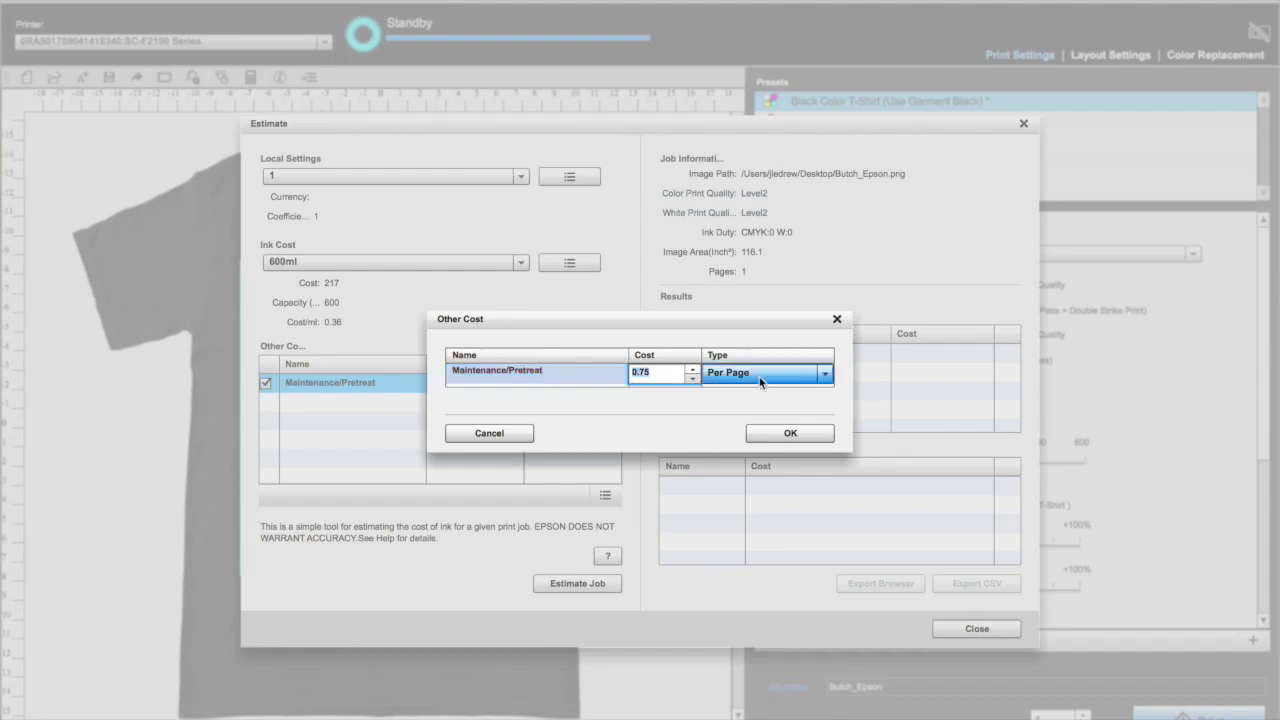
pyautogui.click(653, 372)
pyautogui.click(771, 433)
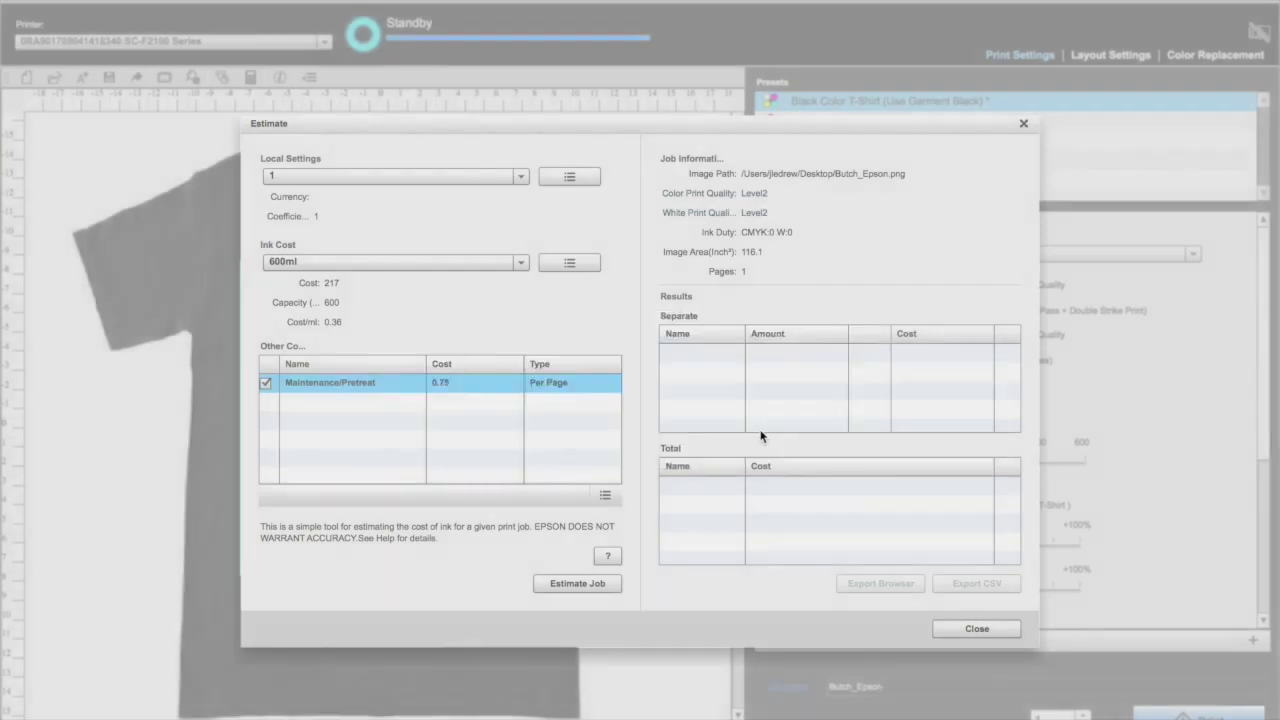
pyautogui.click(266, 384)
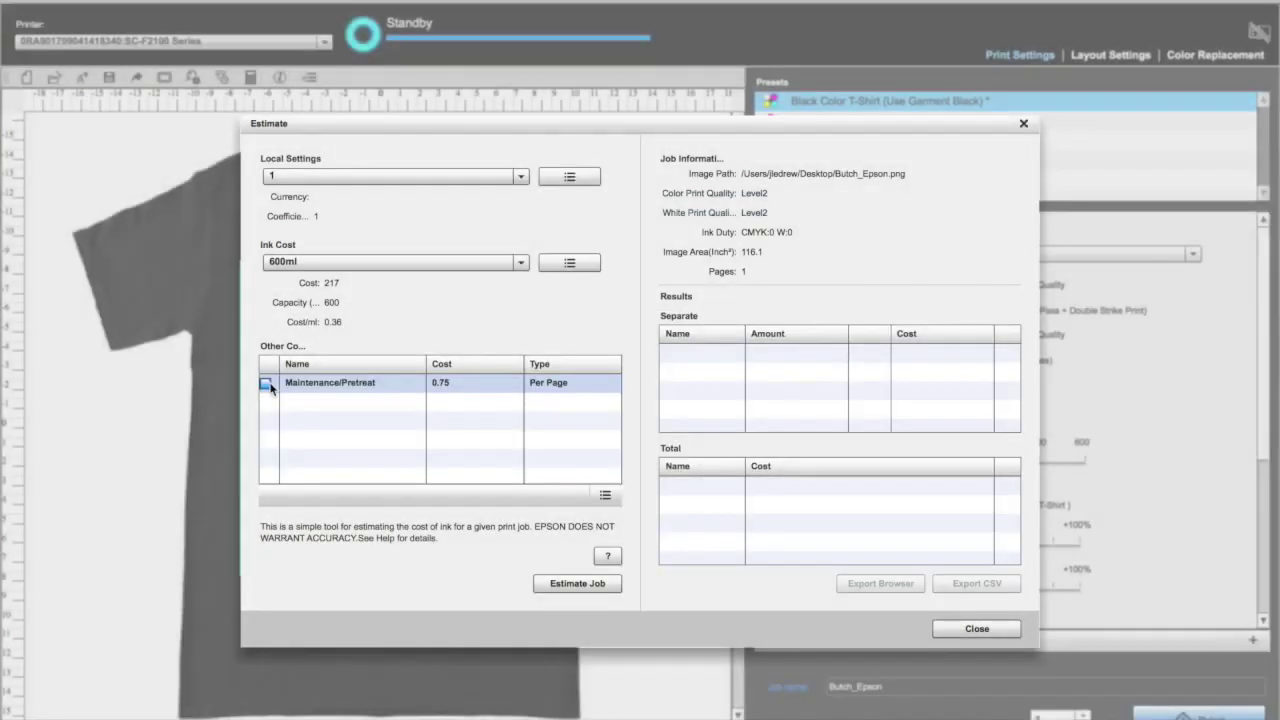
pyautogui.click(460, 479)
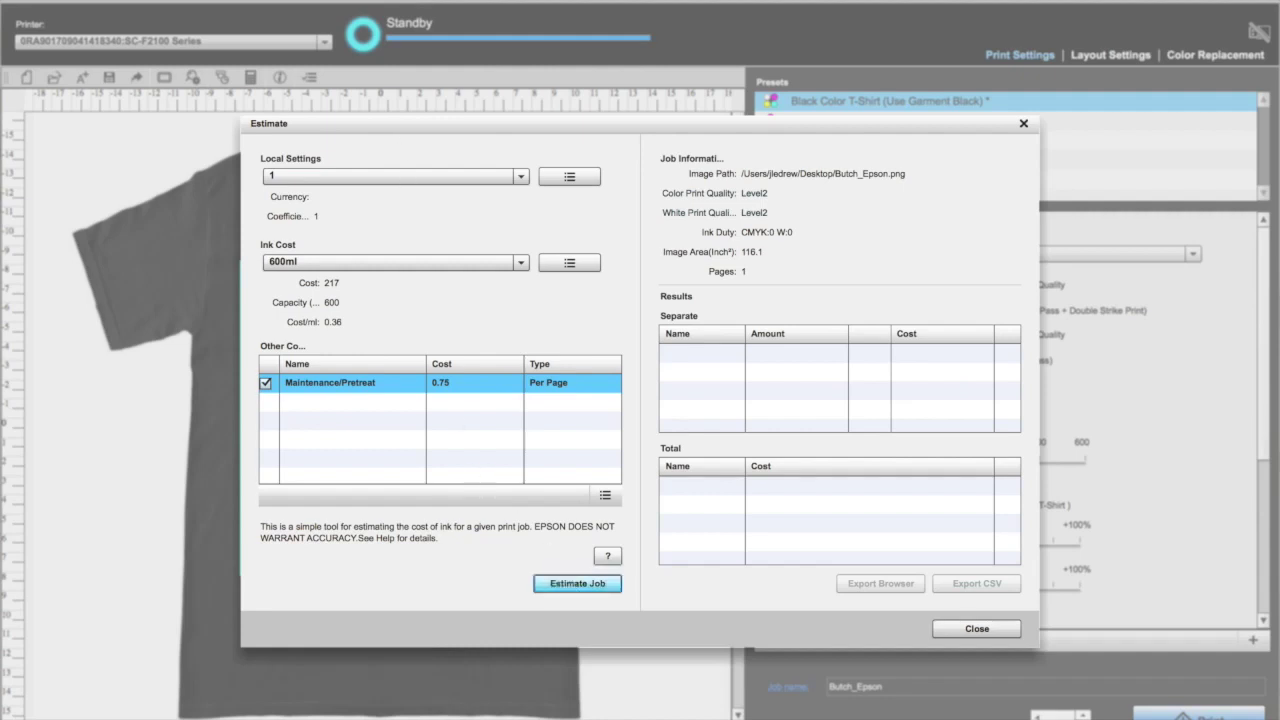
# Run the job estimate (5.09 ml ink costing 1.84, 2.59 total) and close it.
pyautogui.click(571, 583)
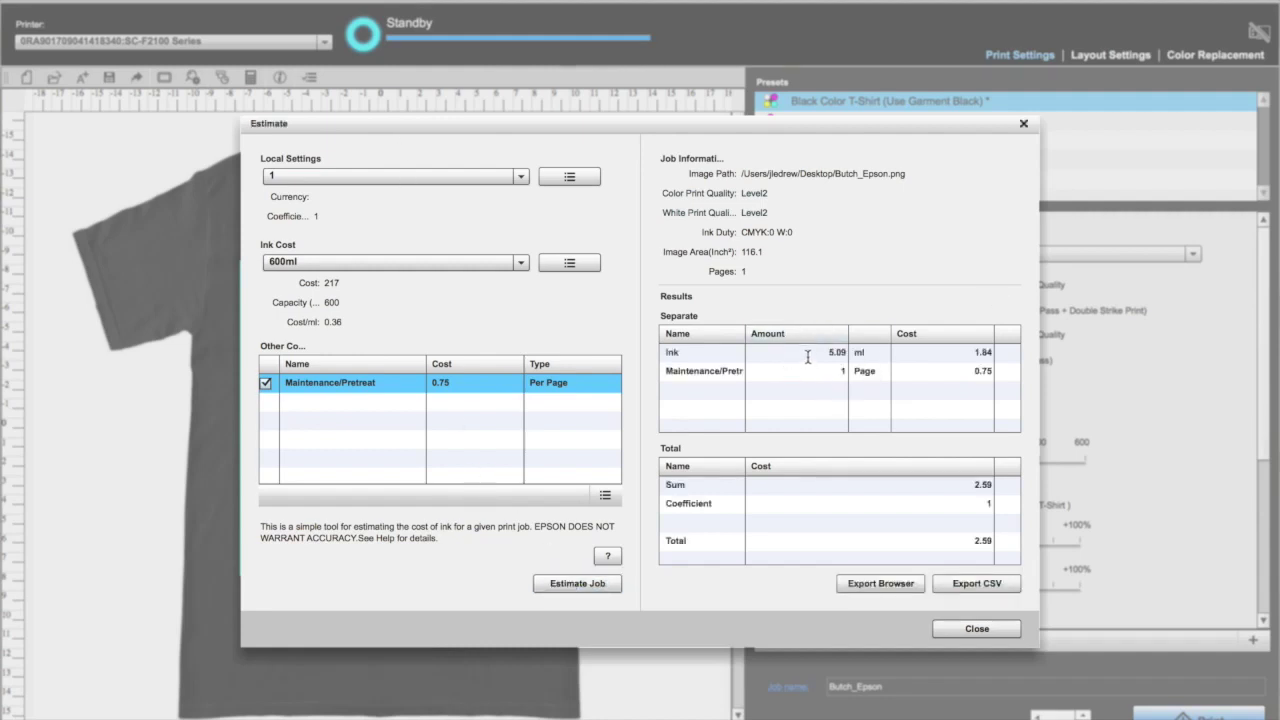
pyautogui.moveTo(807, 357)
pyautogui.mouseDown()
pyautogui.moveTo(996, 352)
pyautogui.moveTo(996, 371)
pyautogui.mouseUp()
pyautogui.moveTo(1012, 486); pyautogui.dragTo(966, 486)
pyautogui.click(989, 629)
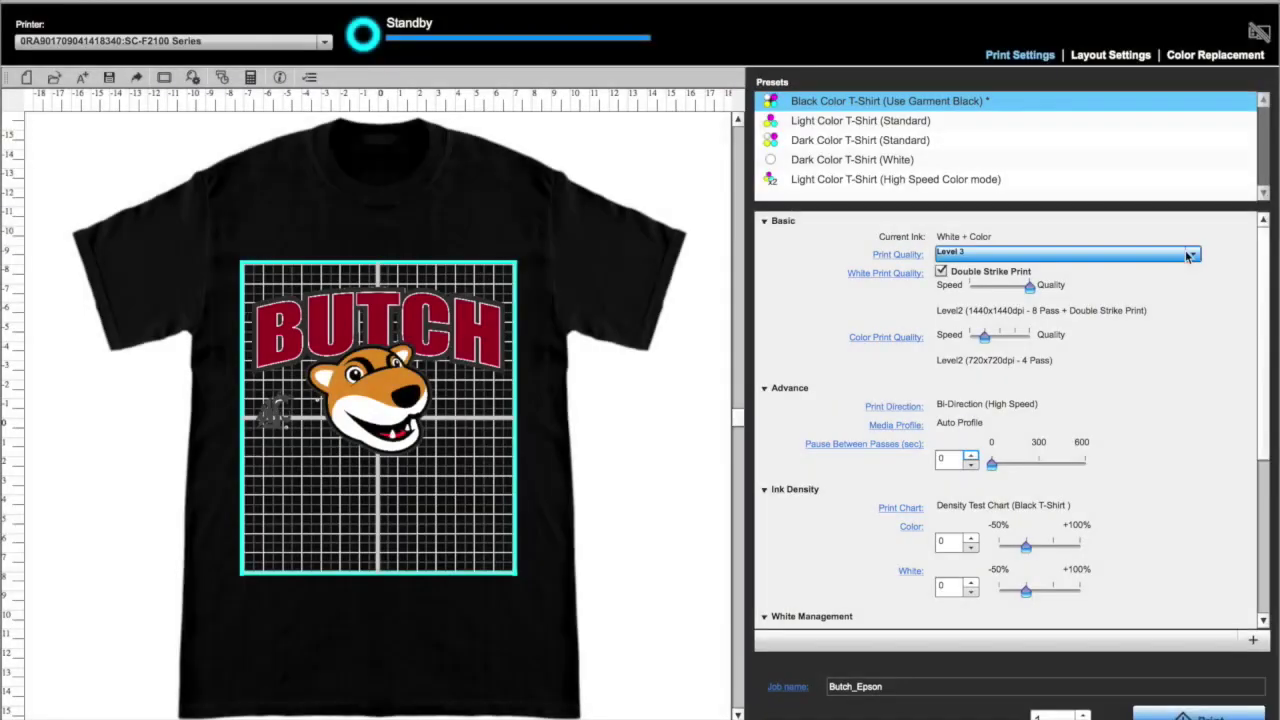
# Set Level 6 (Quality), check the 6.44 ml / 3.08 total estimate, then pick Light Color T-Shirt (Standard).
pyautogui.click(1185, 252)
pyautogui.click(1020, 378)
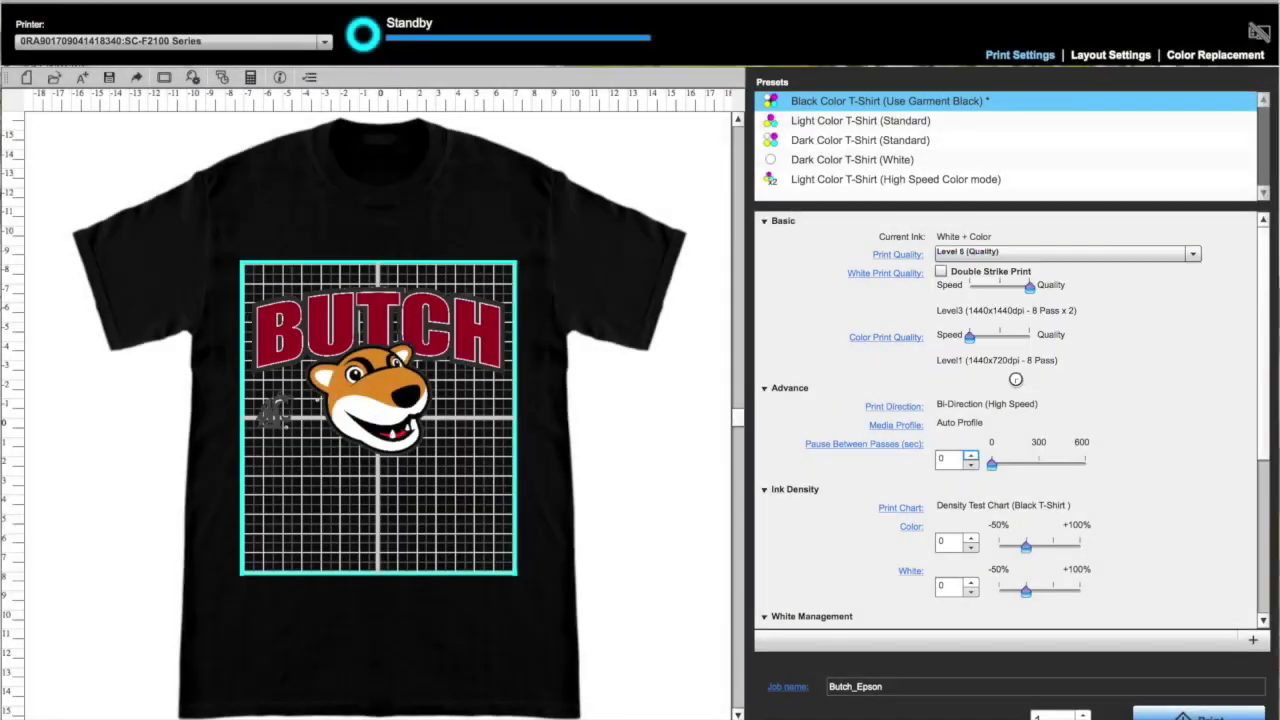
pyautogui.click(250, 77)
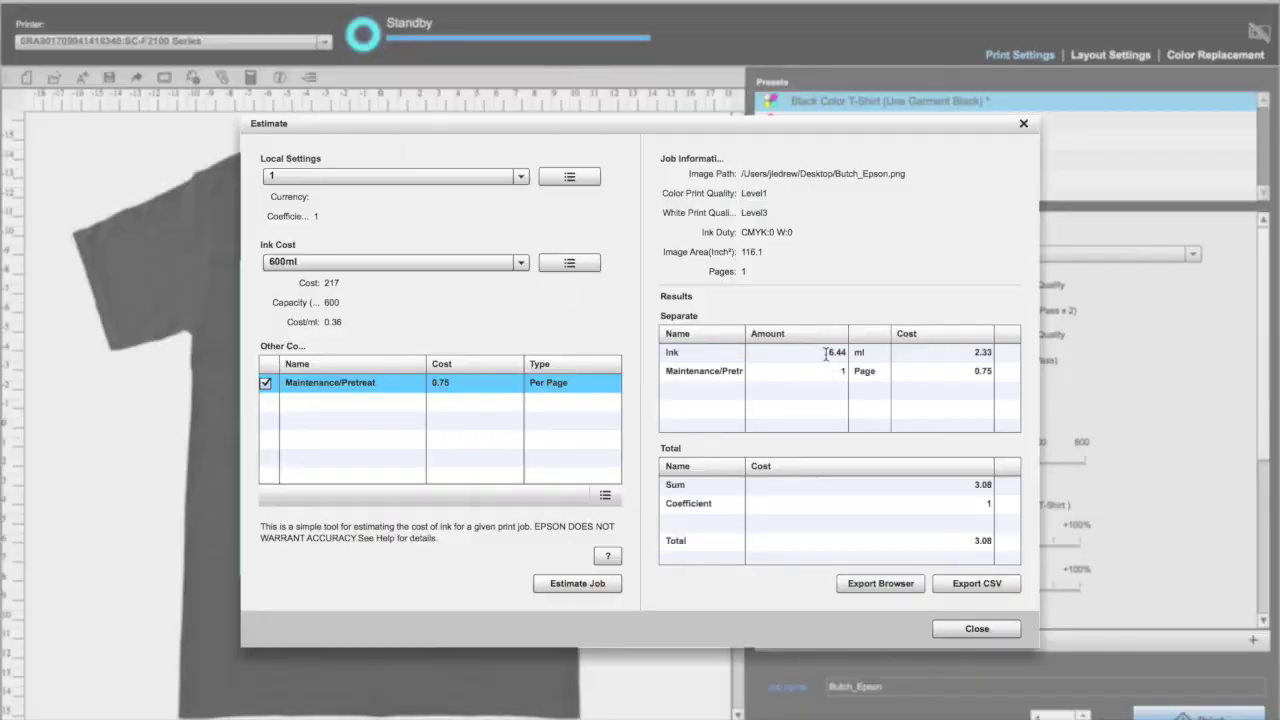
pyautogui.moveTo(826, 352); pyautogui.dragTo(1018, 362)
pyautogui.moveTo(970, 484); pyautogui.dragTo(1036, 494)
pyautogui.click(980, 630)
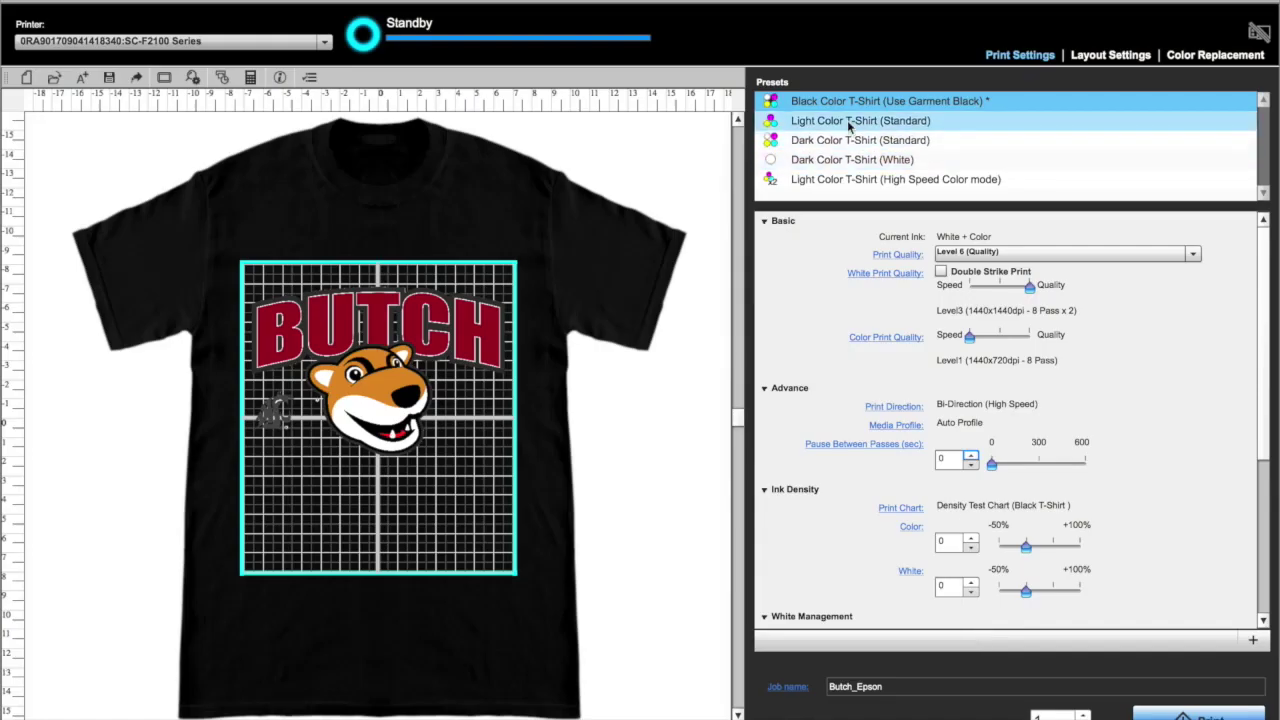
pyautogui.click(848, 121)
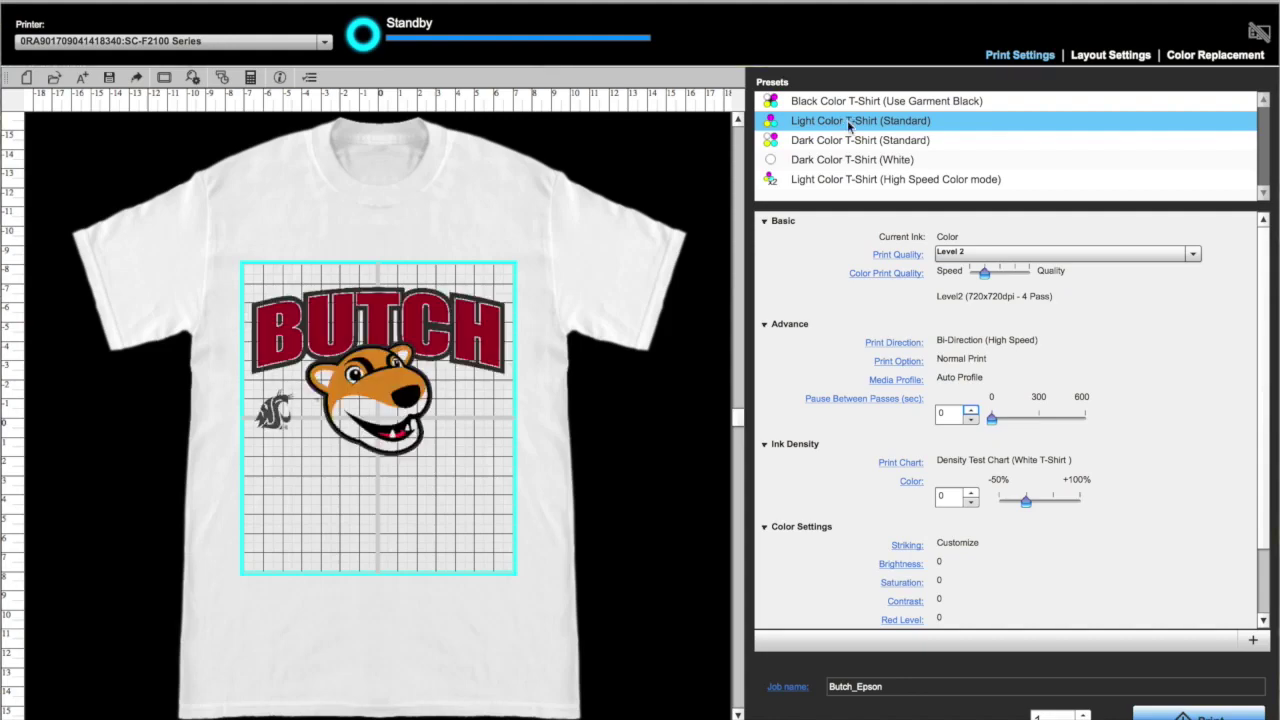
# Estimate the white-shirt job: 1.09 ml ink costing 0.39, 1.14 total, then close.
pyautogui.click(250, 77)
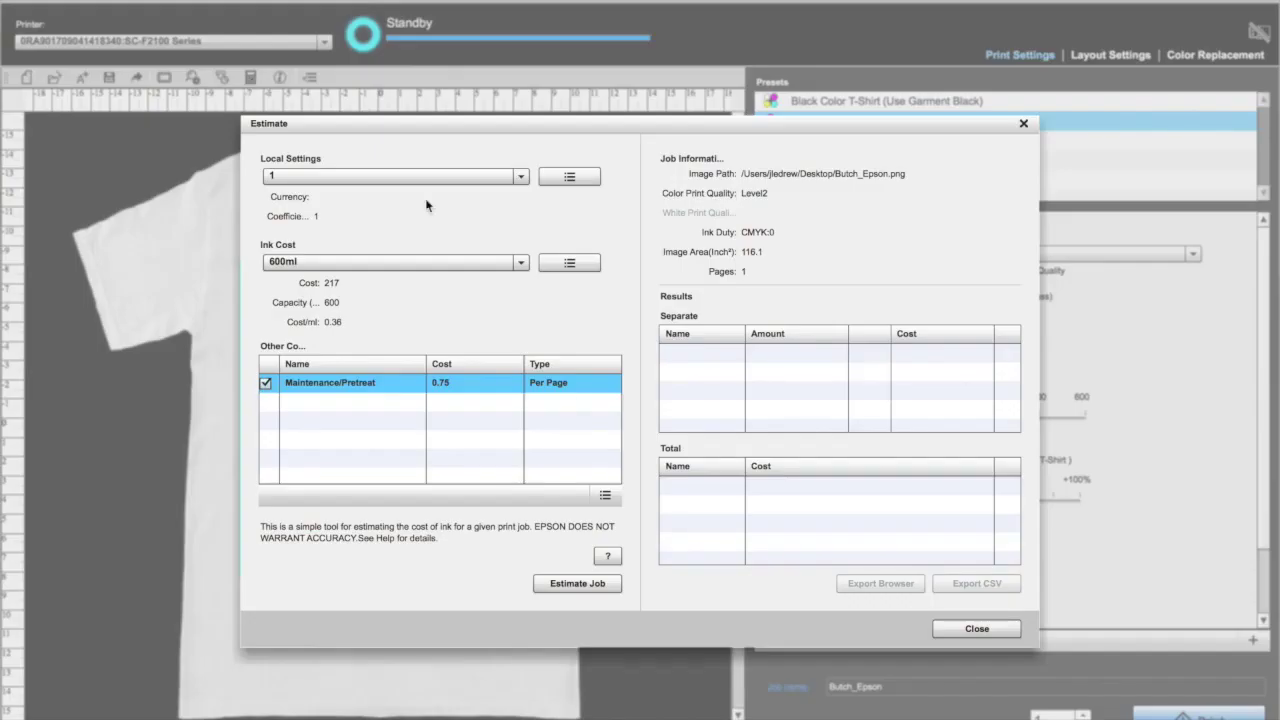
pyautogui.click(577, 584)
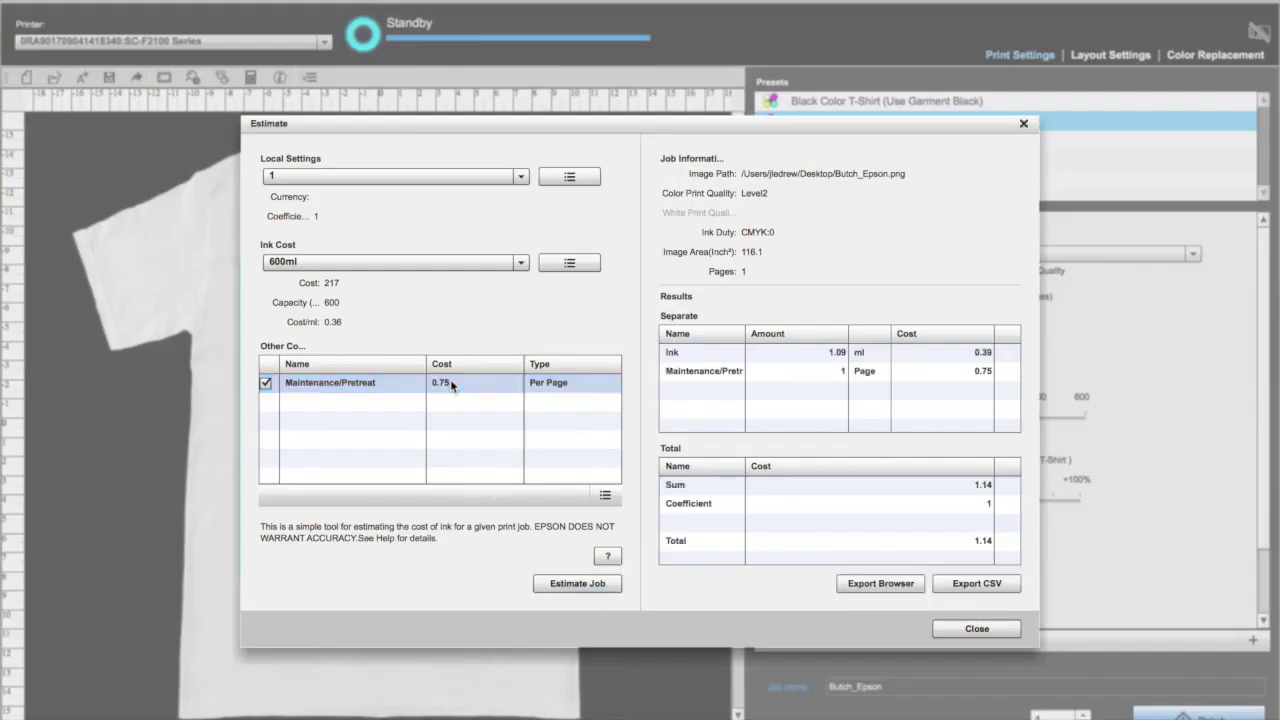
pyautogui.click(451, 377)
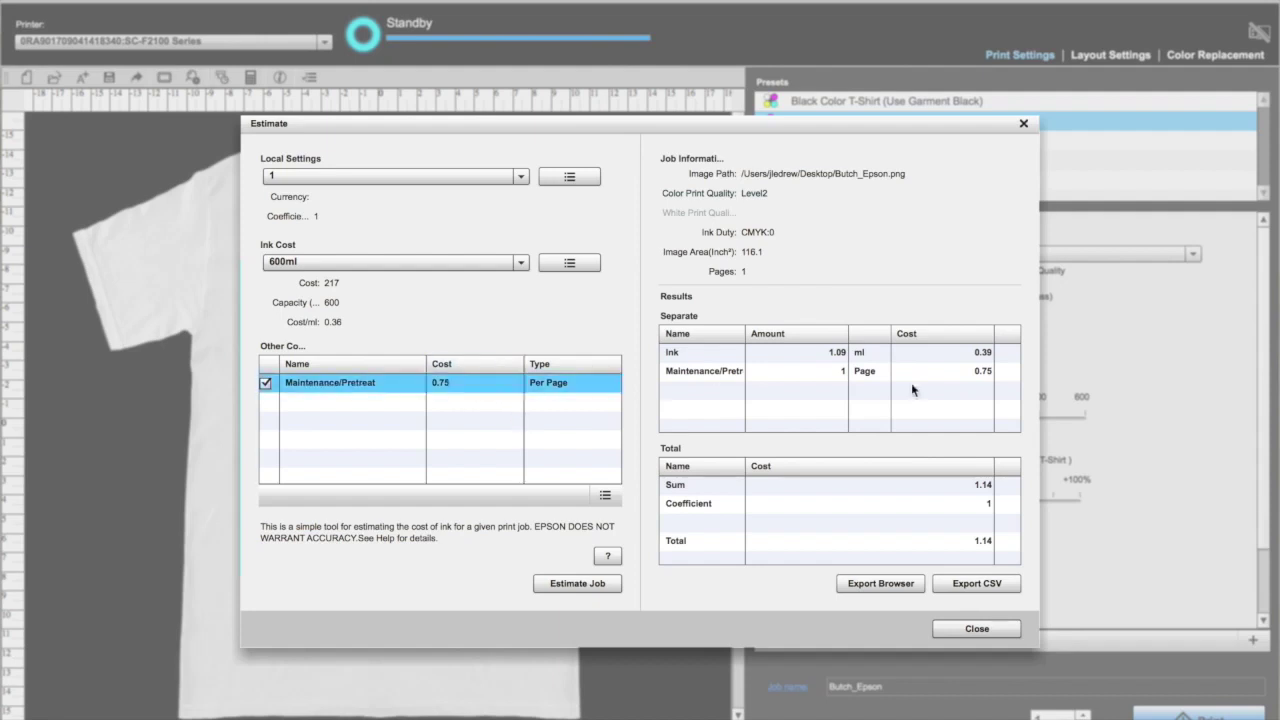
pyautogui.moveTo(824, 348); pyautogui.dragTo(1043, 356)
pyautogui.click(971, 629)
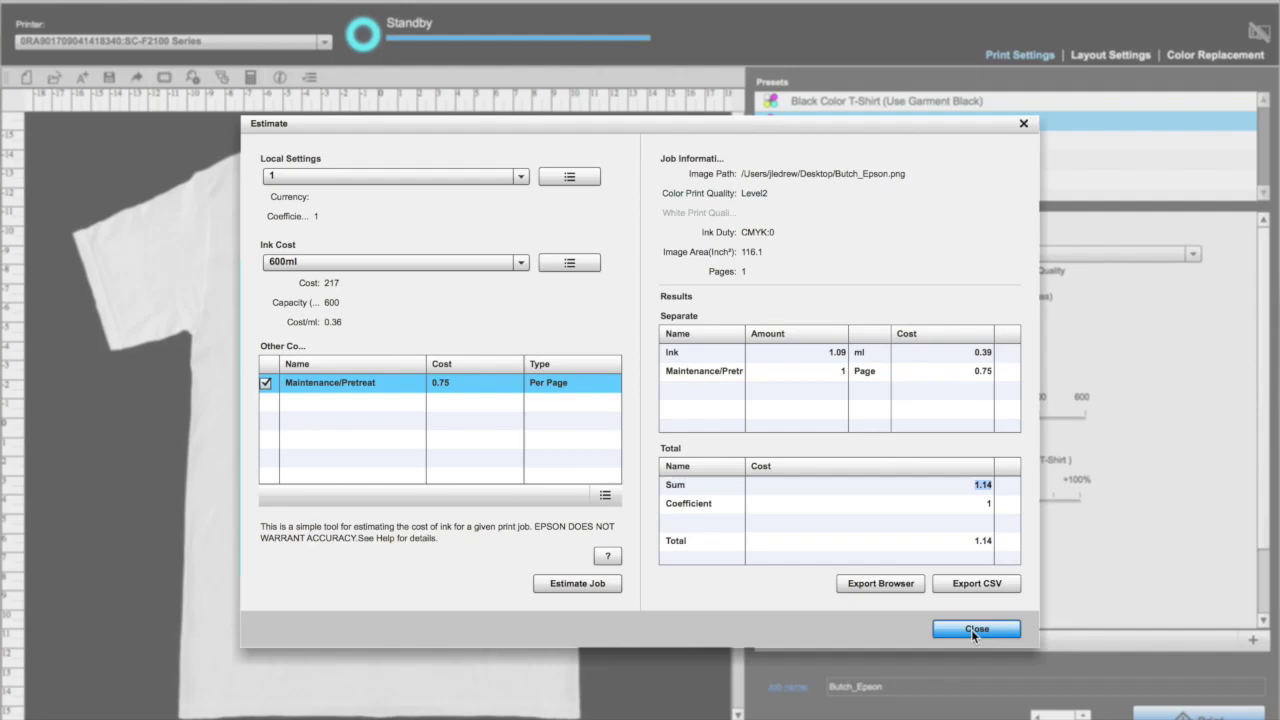